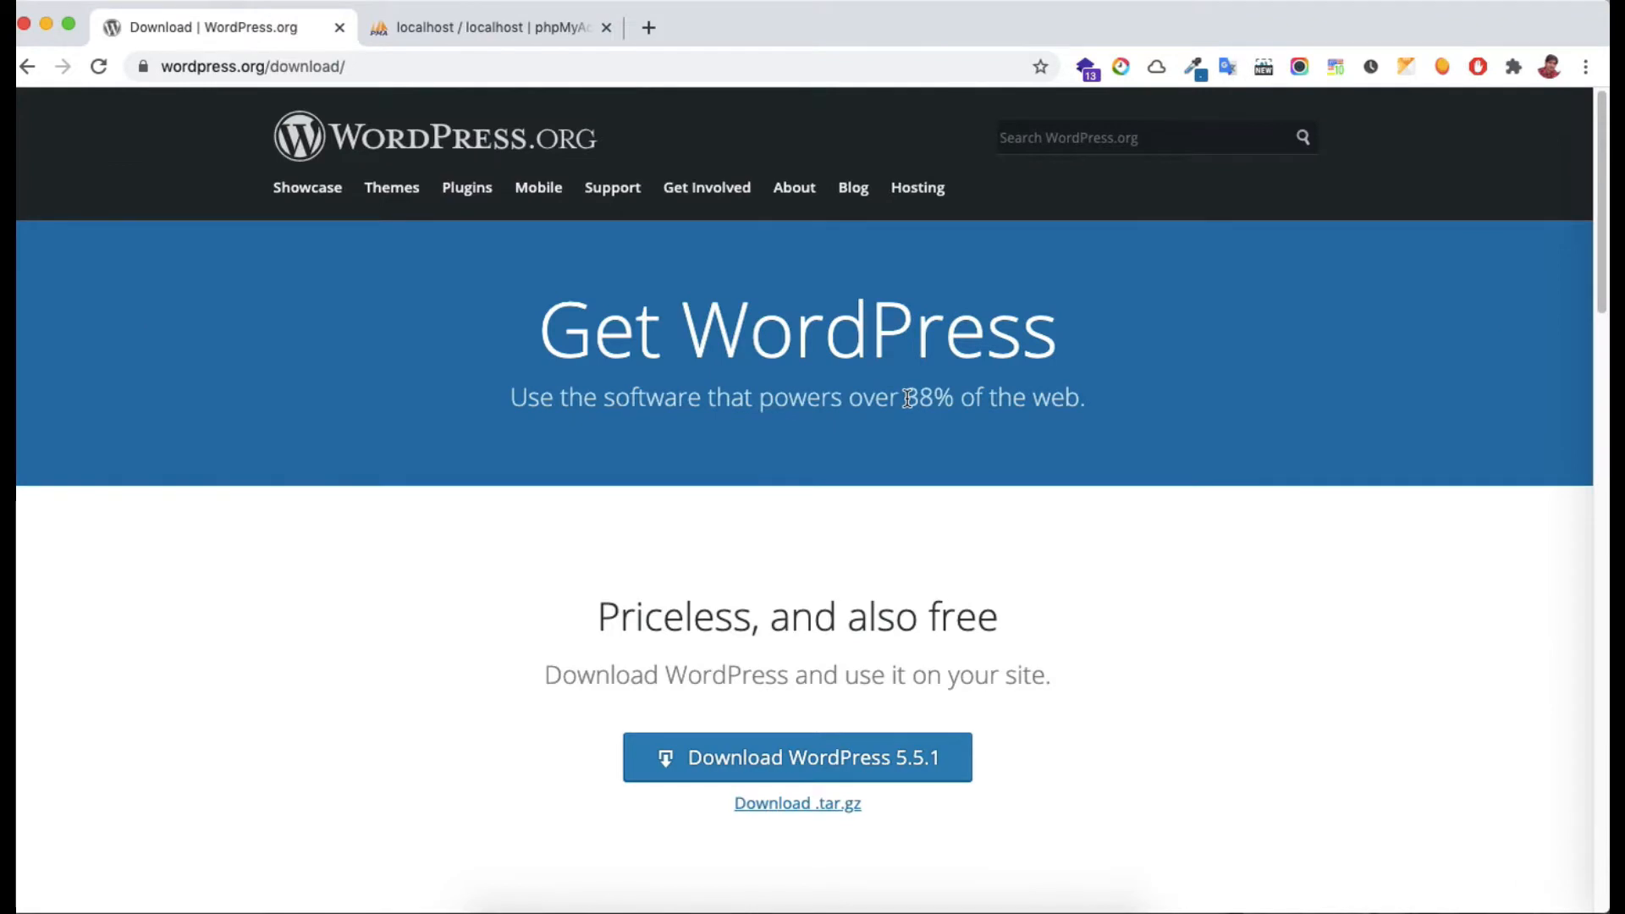
Highlight the 38% share-of-the-web figure, then go back to the wordpress.org home page
drag(907, 398, 923, 395)
click(497, 61)
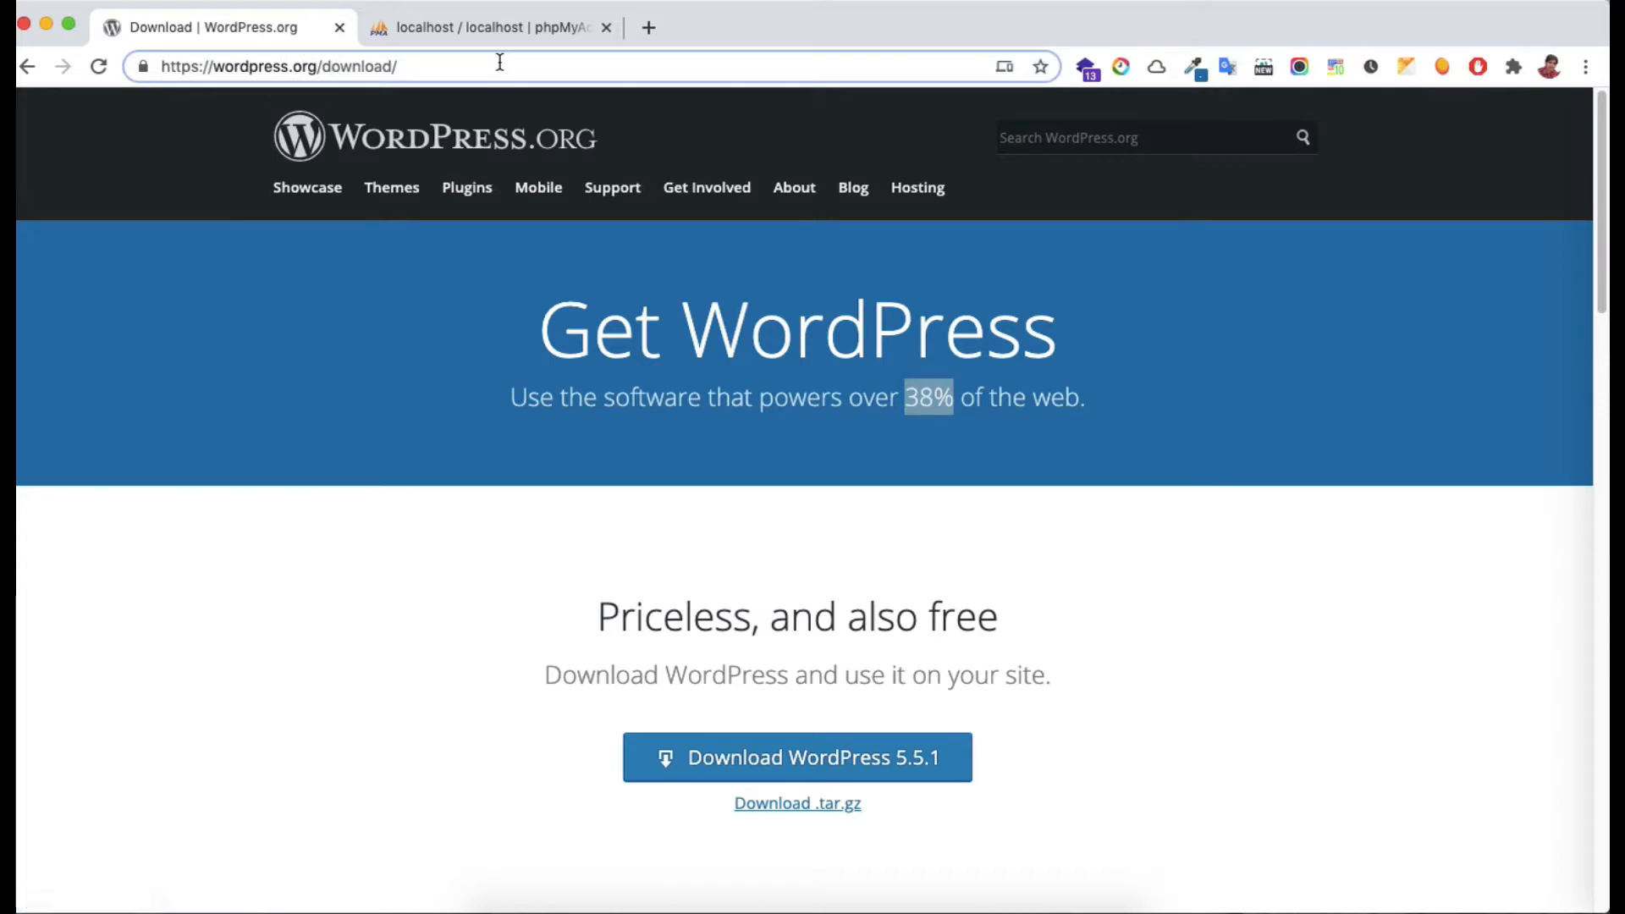
drag(327, 67, 457, 73)
key(BackSpace)
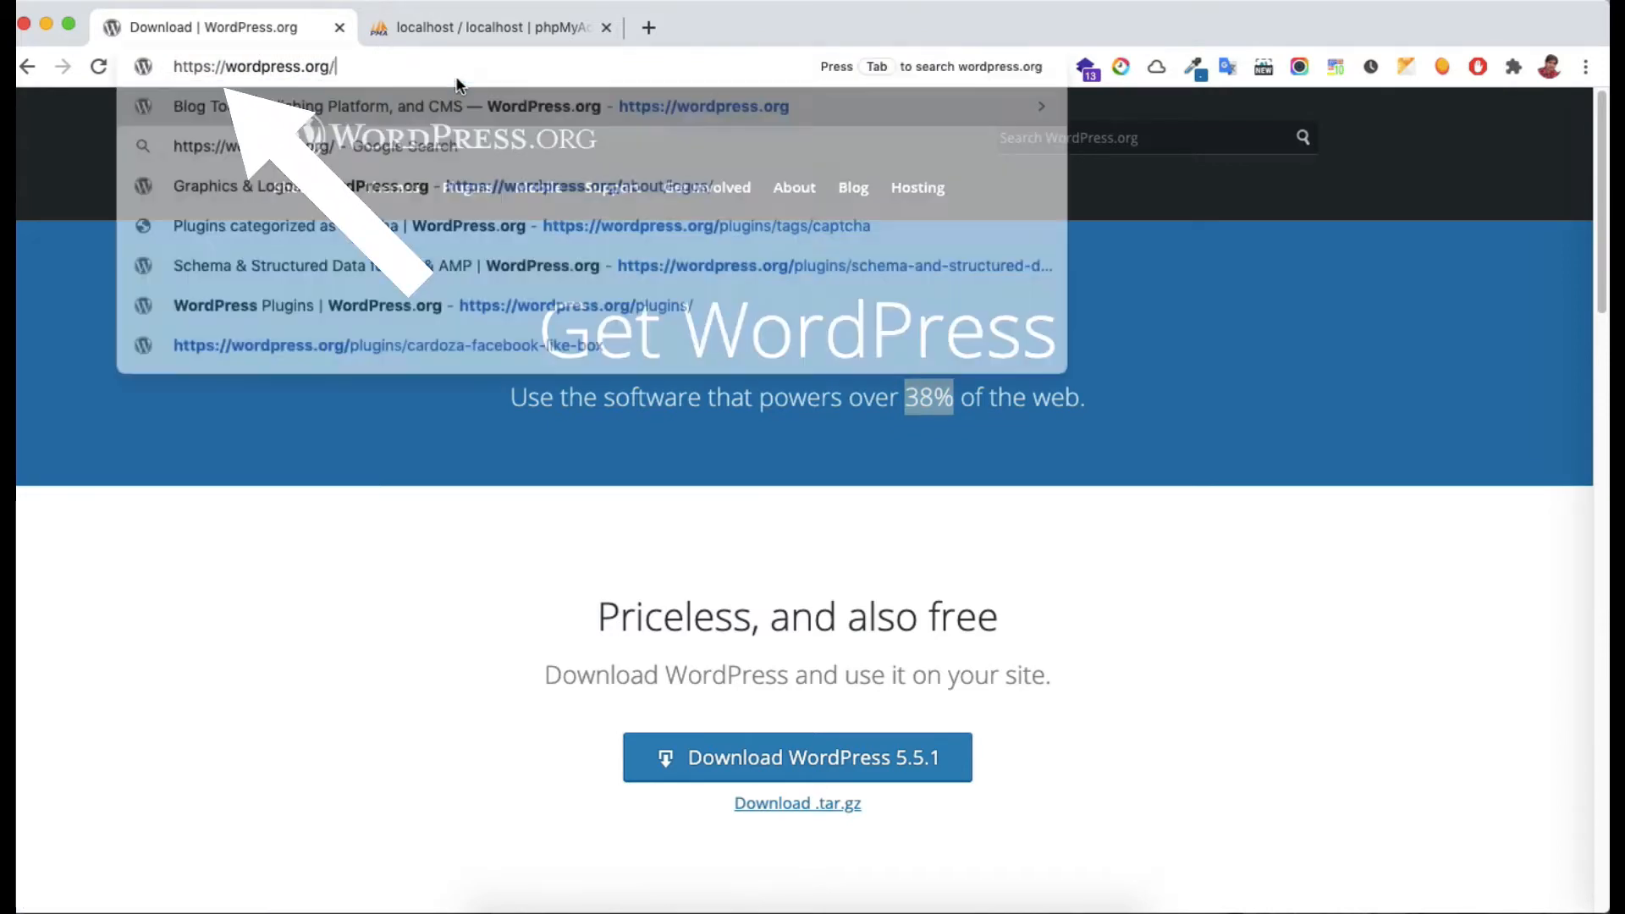
key(Return)
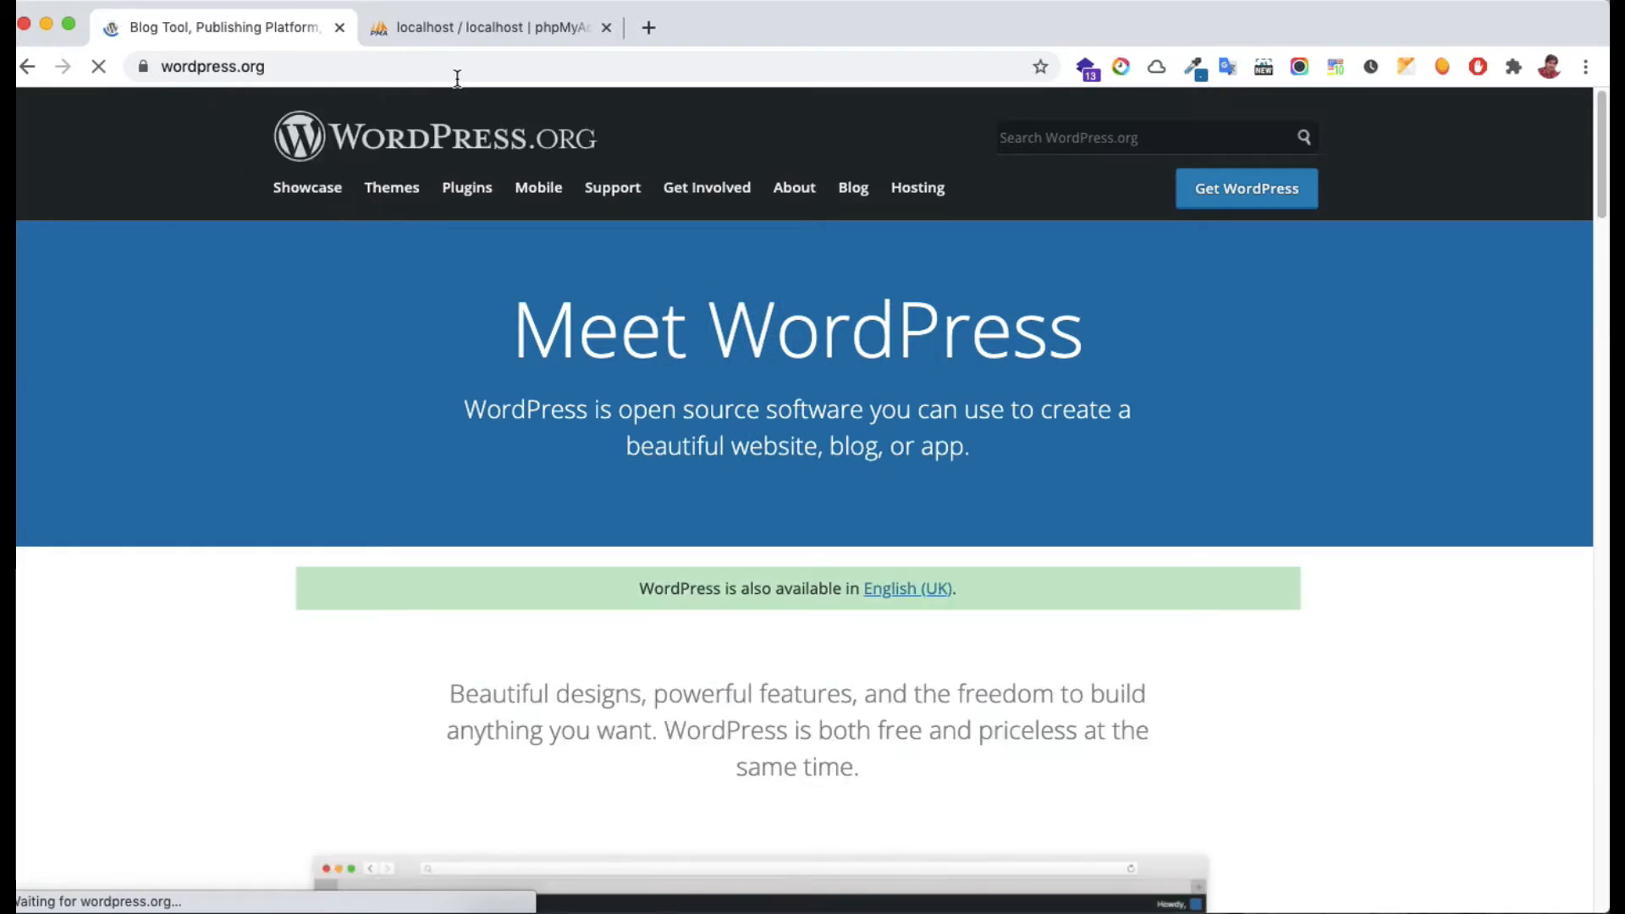
Download WordPress 5.5.1 from the Get WordPress page and dismiss the thank-you popup
click(1274, 205)
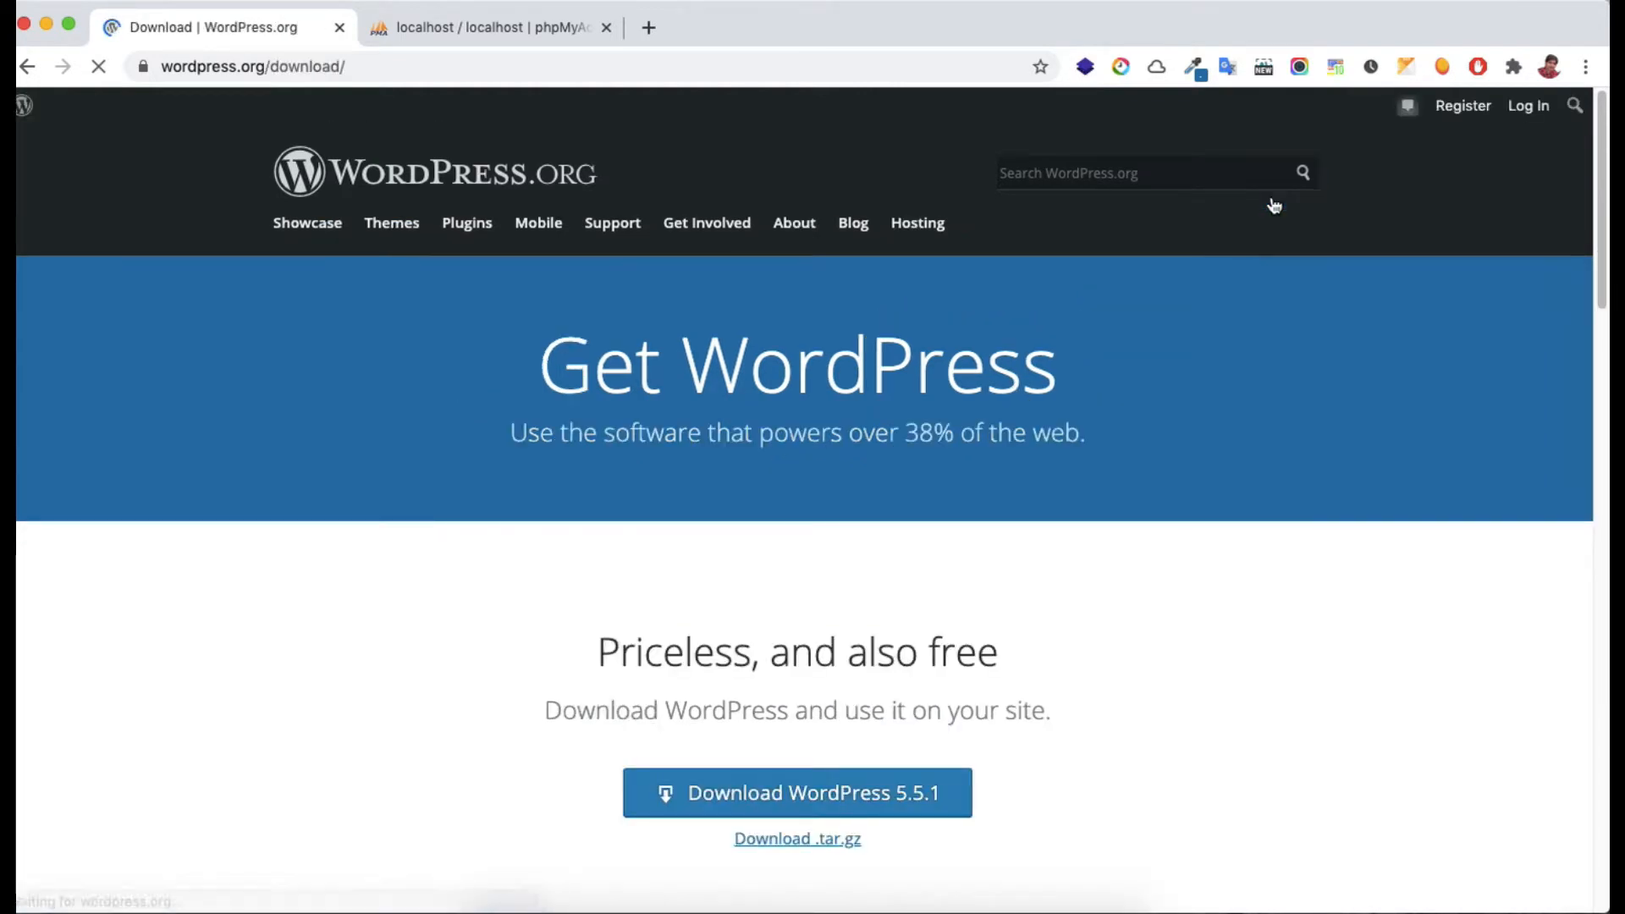
scroll(1111, 601, down, 2)
click(863, 628)
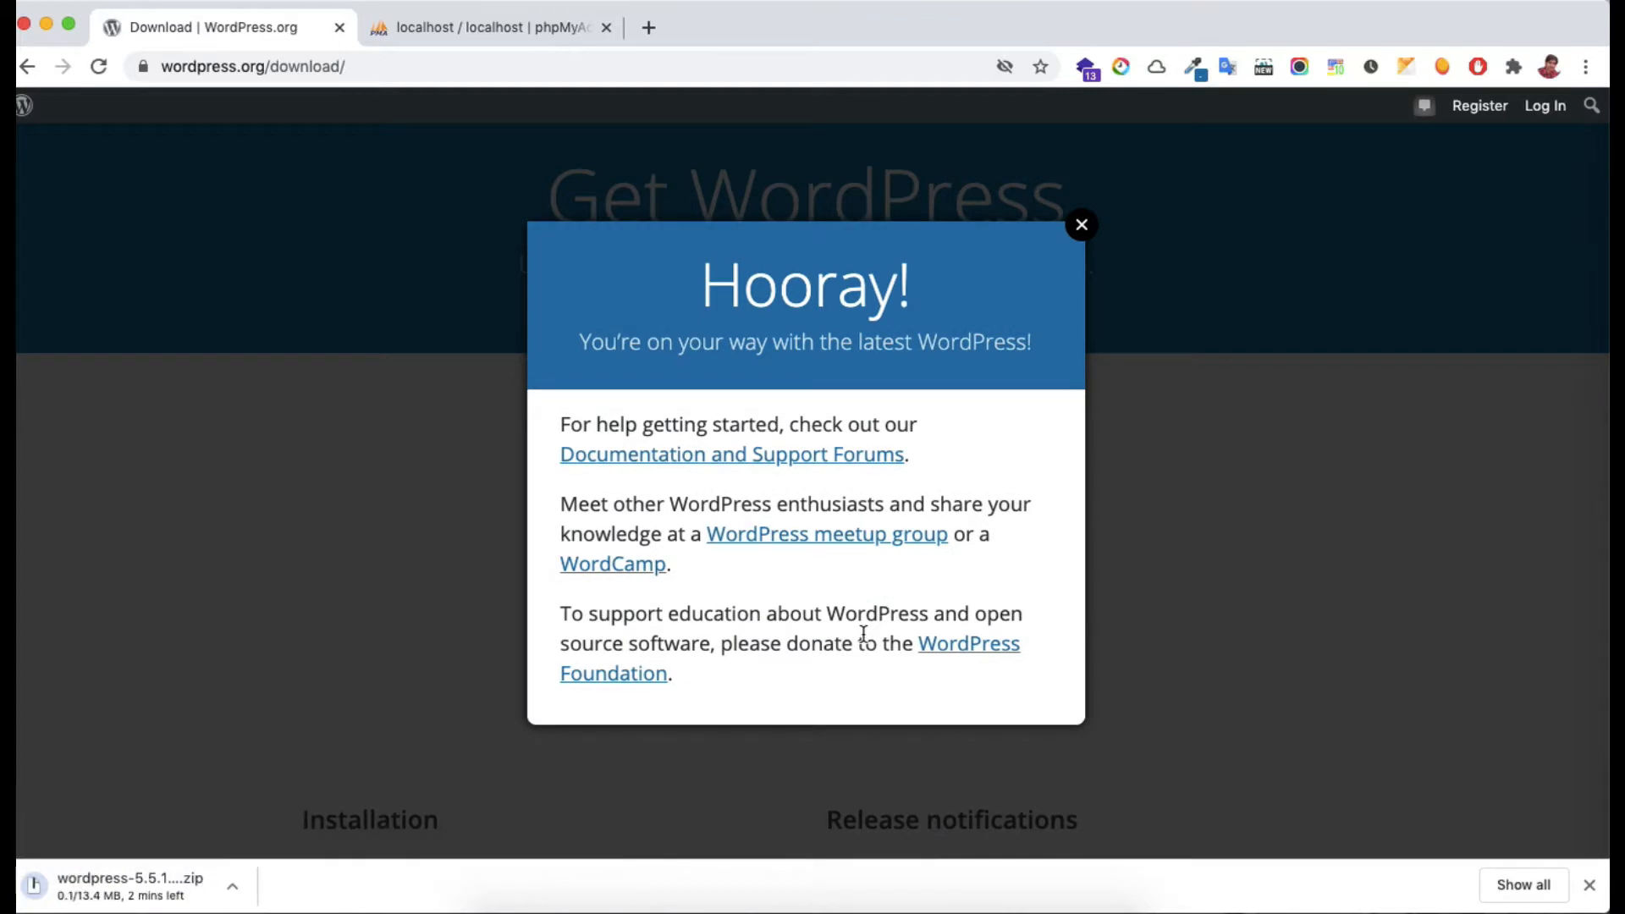
click(1080, 226)
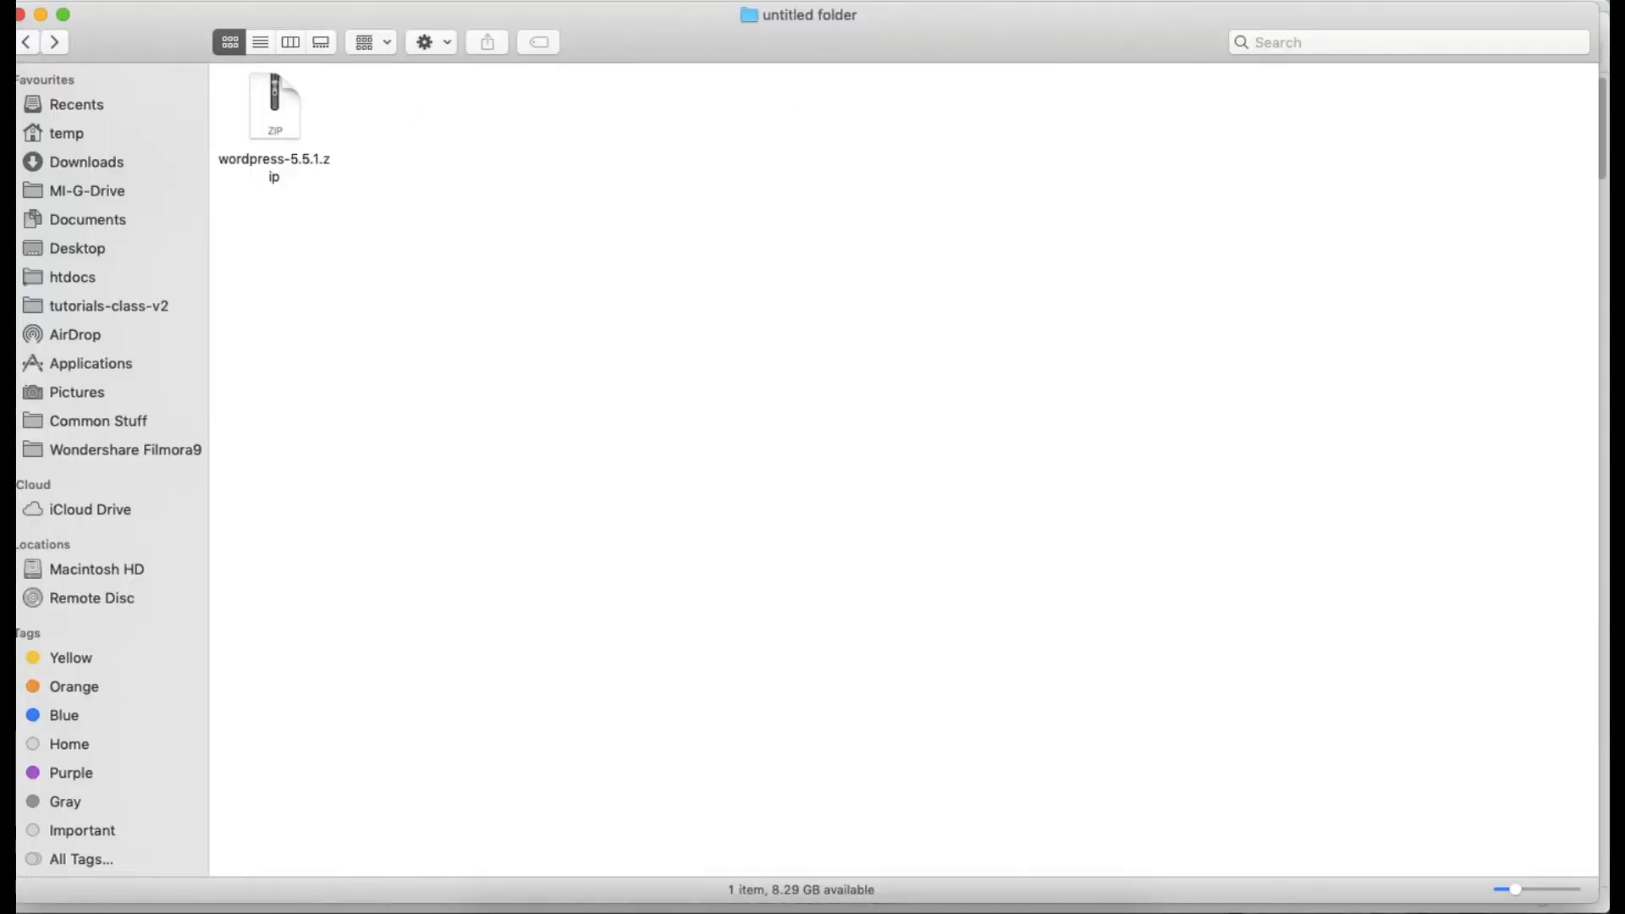
Extract wordpress-5.5.1.zip into a wordpress folder and open htdocs to find it there
click(297, 164)
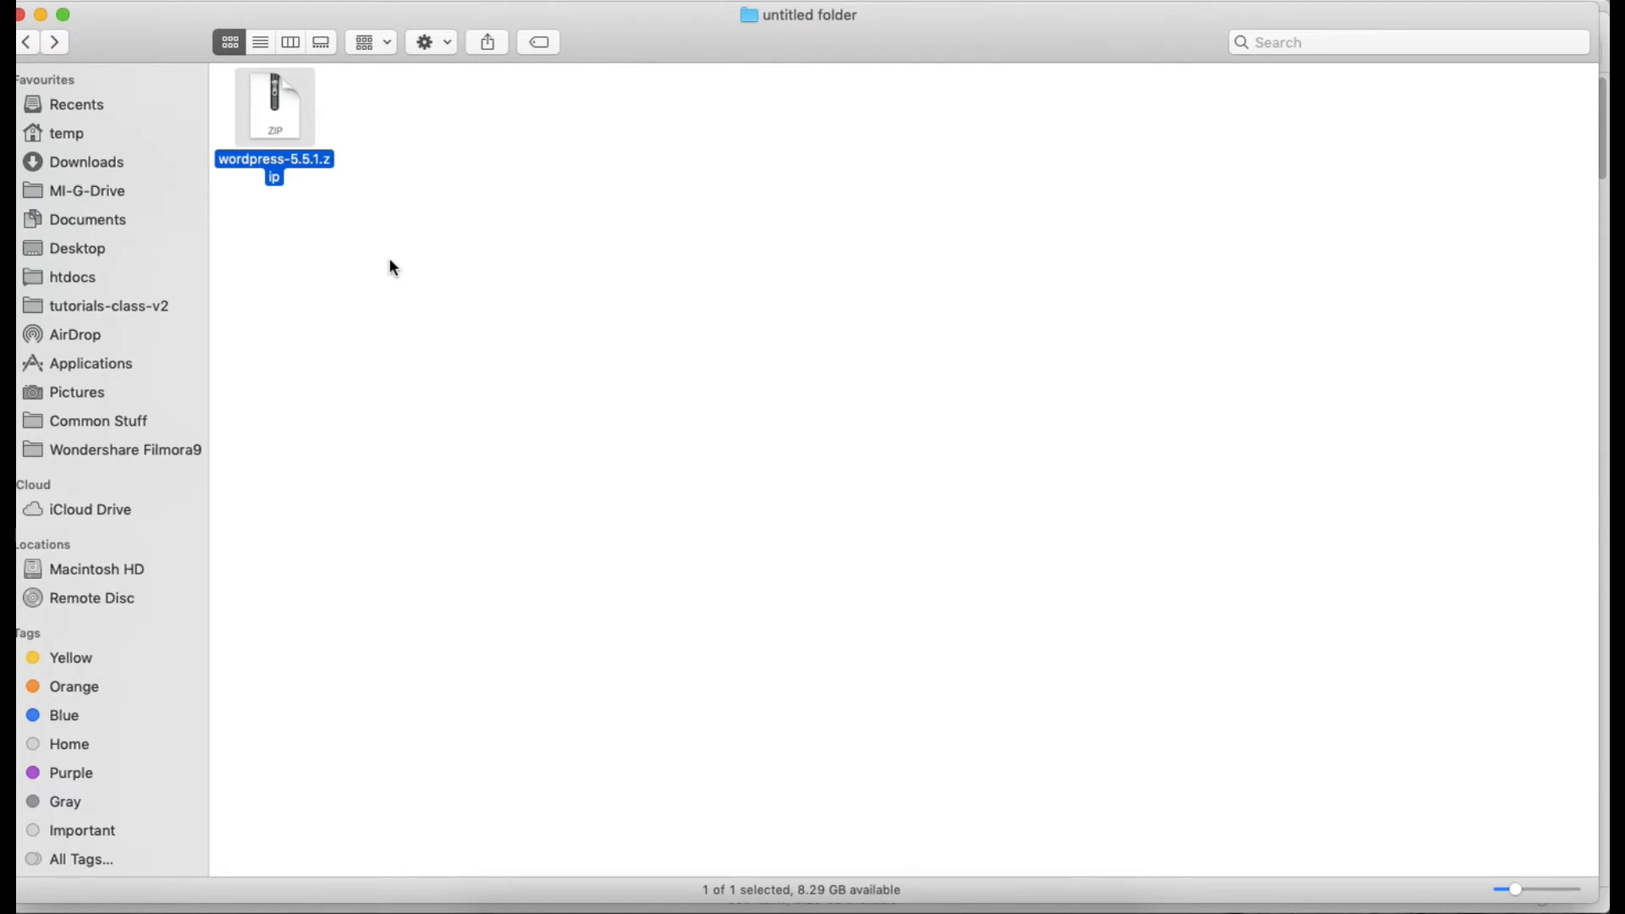
double_click(282, 123)
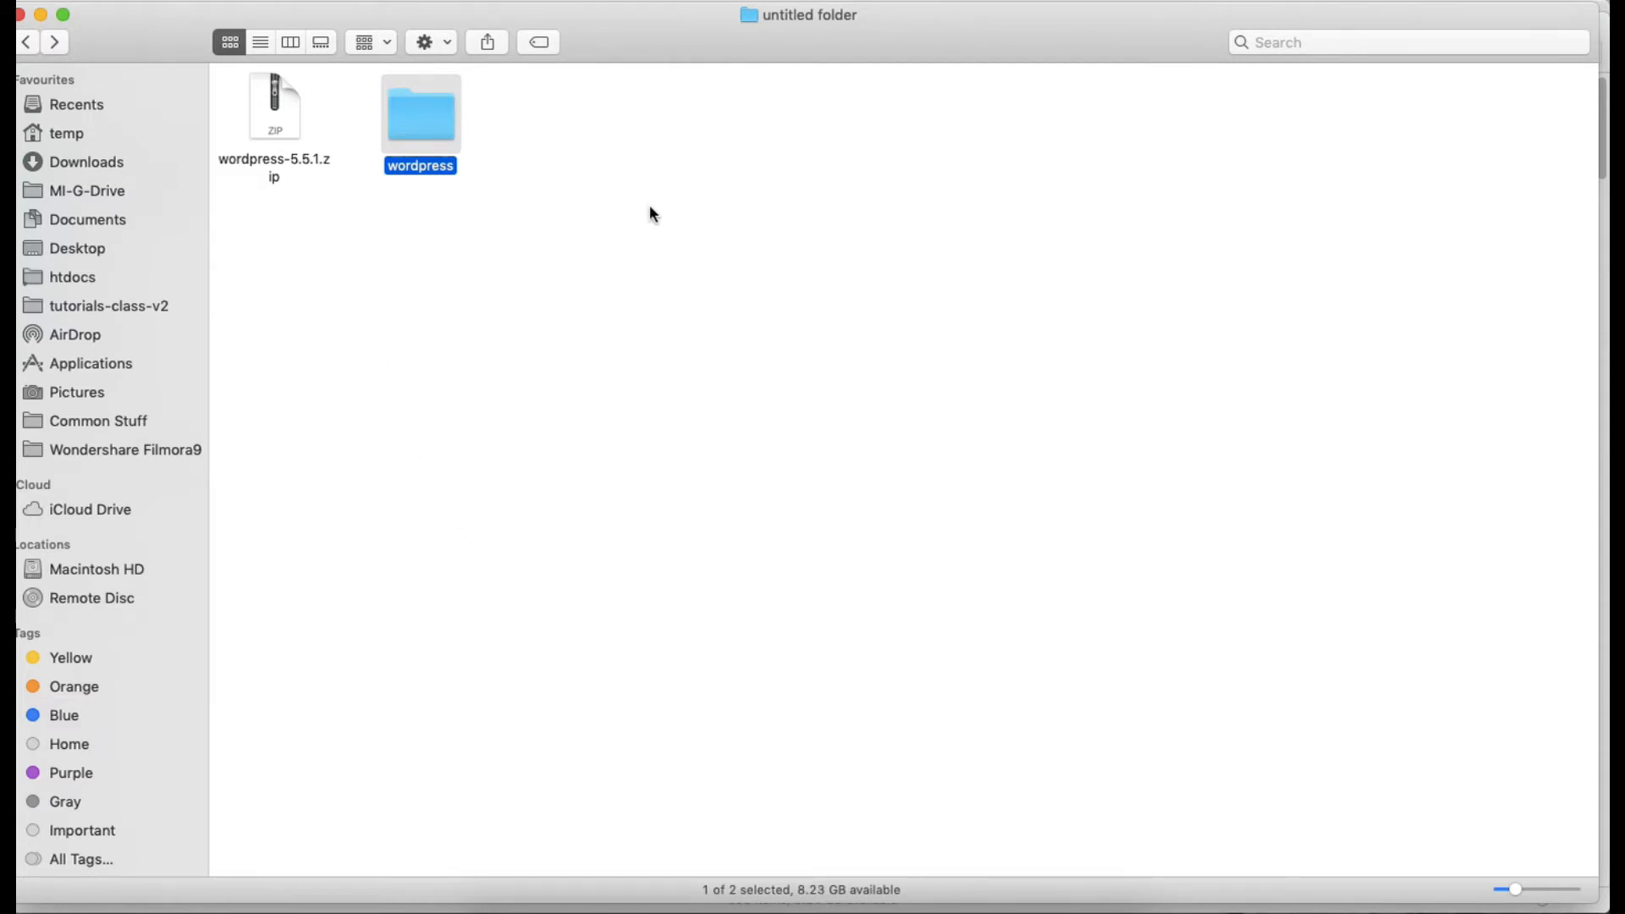
click(132, 279)
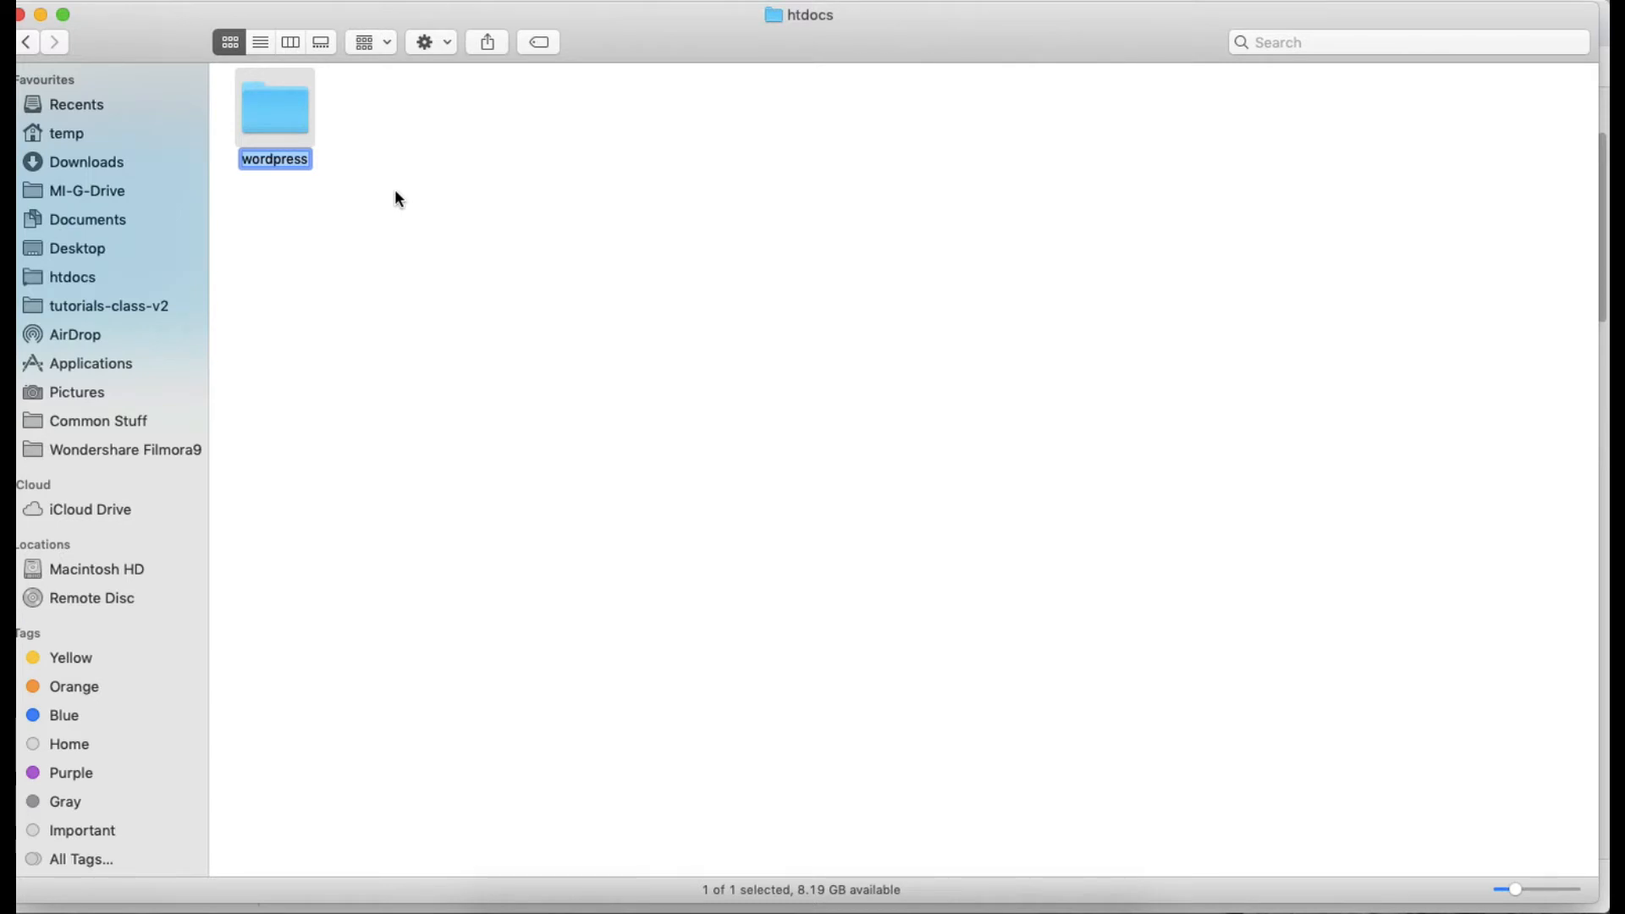
Rename the wordpress folder to 'mywpsite', open it to view its files, then switch to the browser
text(my)
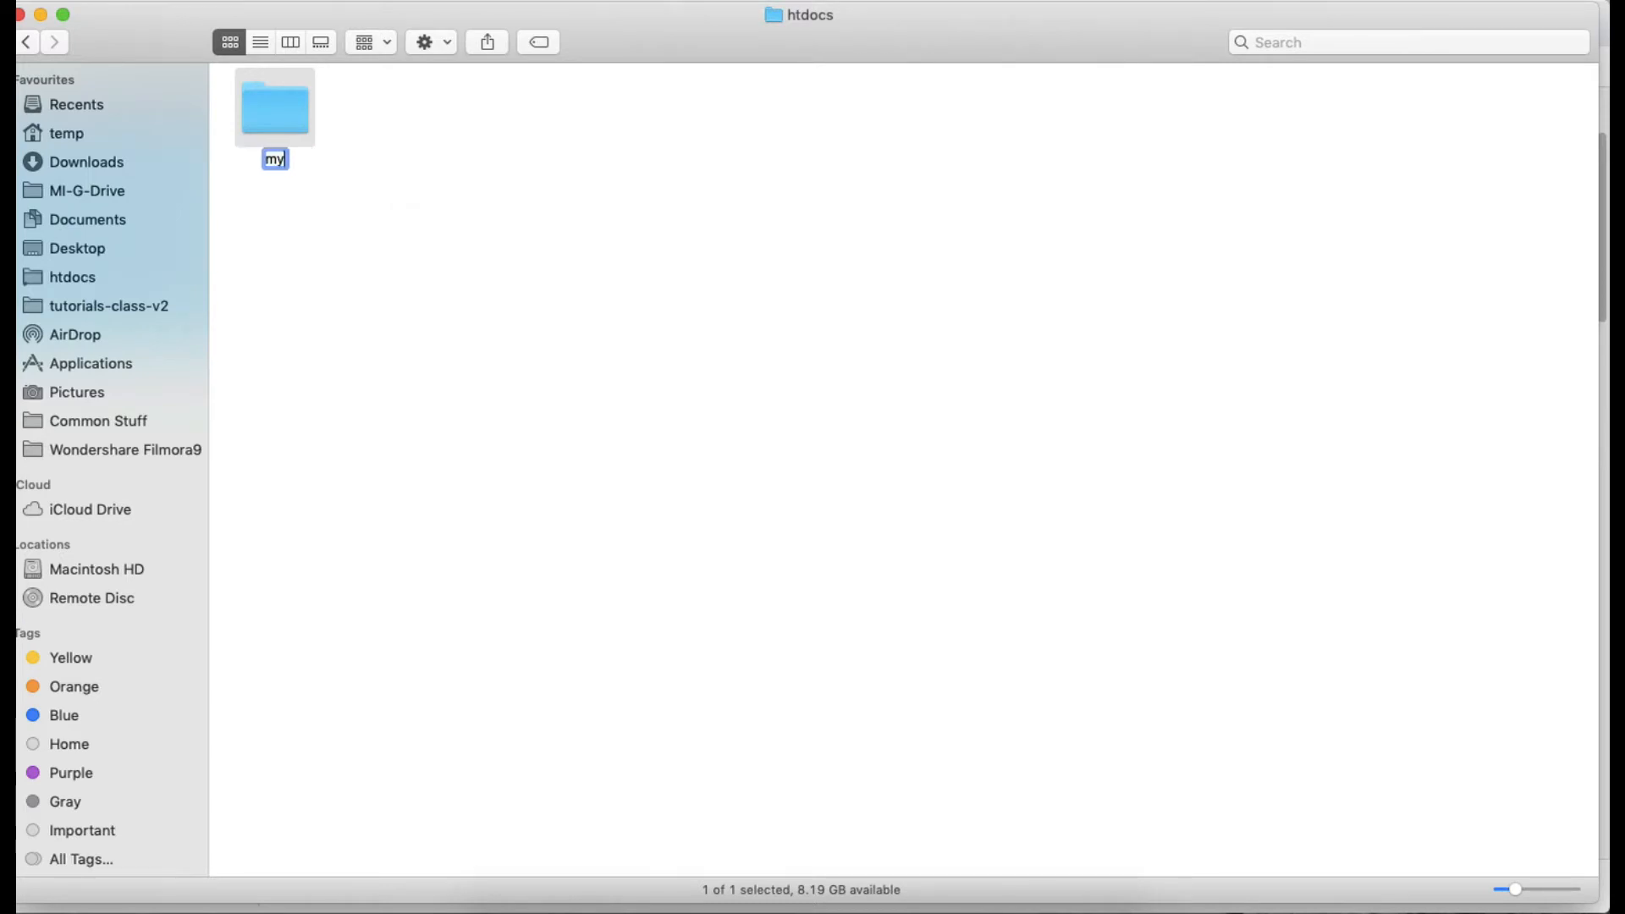
text(wpsite)
key(Return)
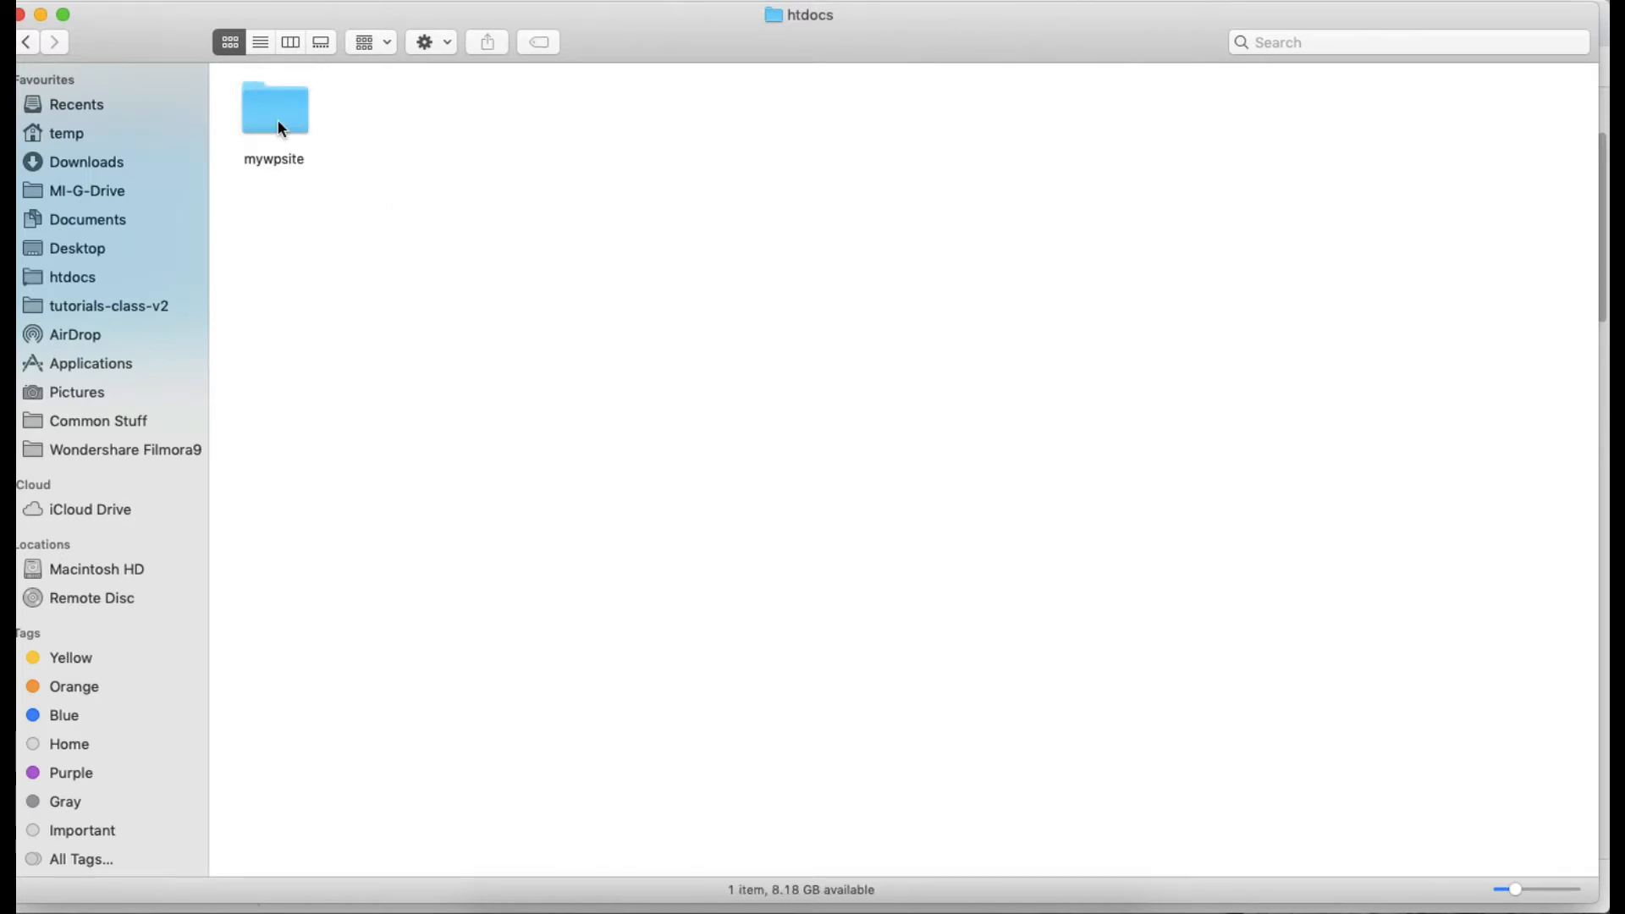
click(277, 119)
double_click(278, 119)
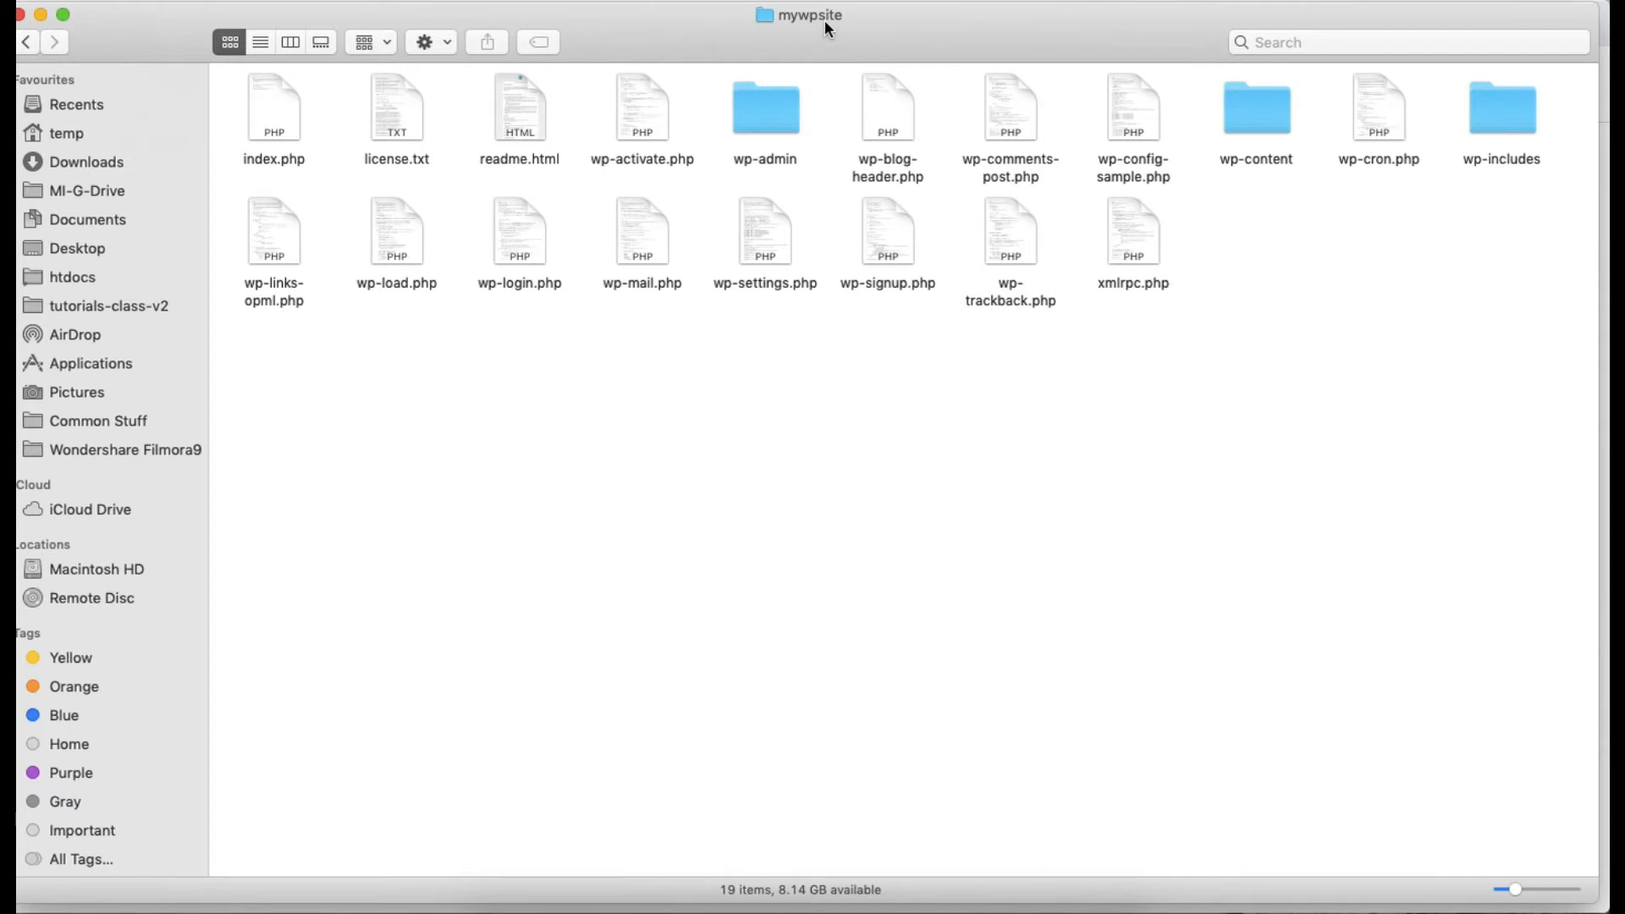
key(super+Tab)
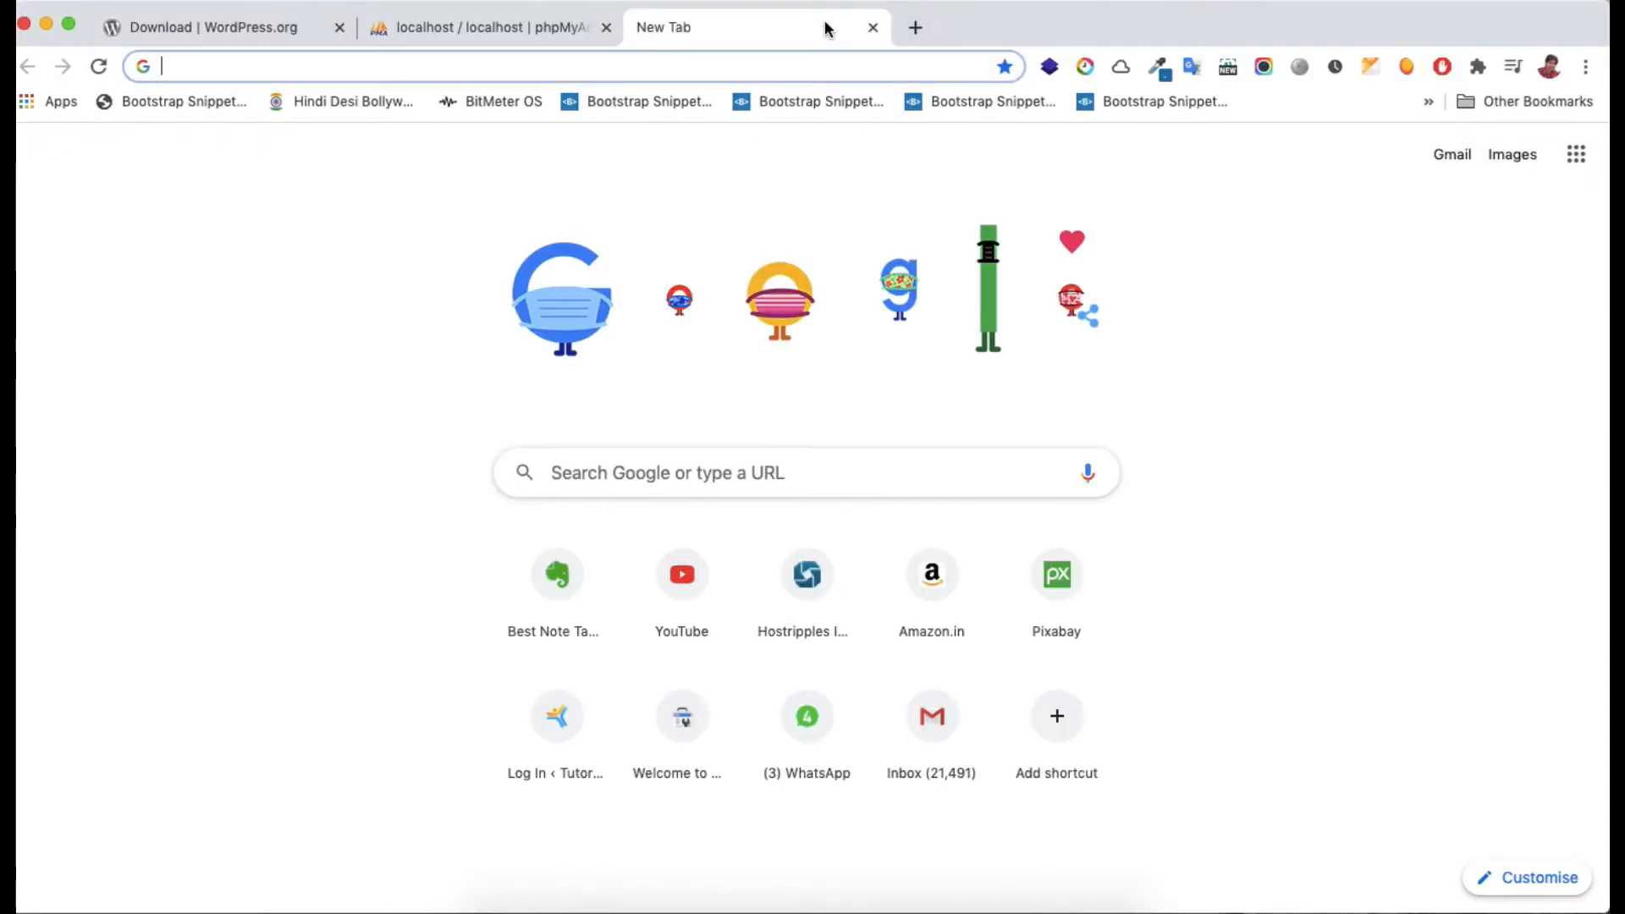
text(http://localhost/mywpsite)
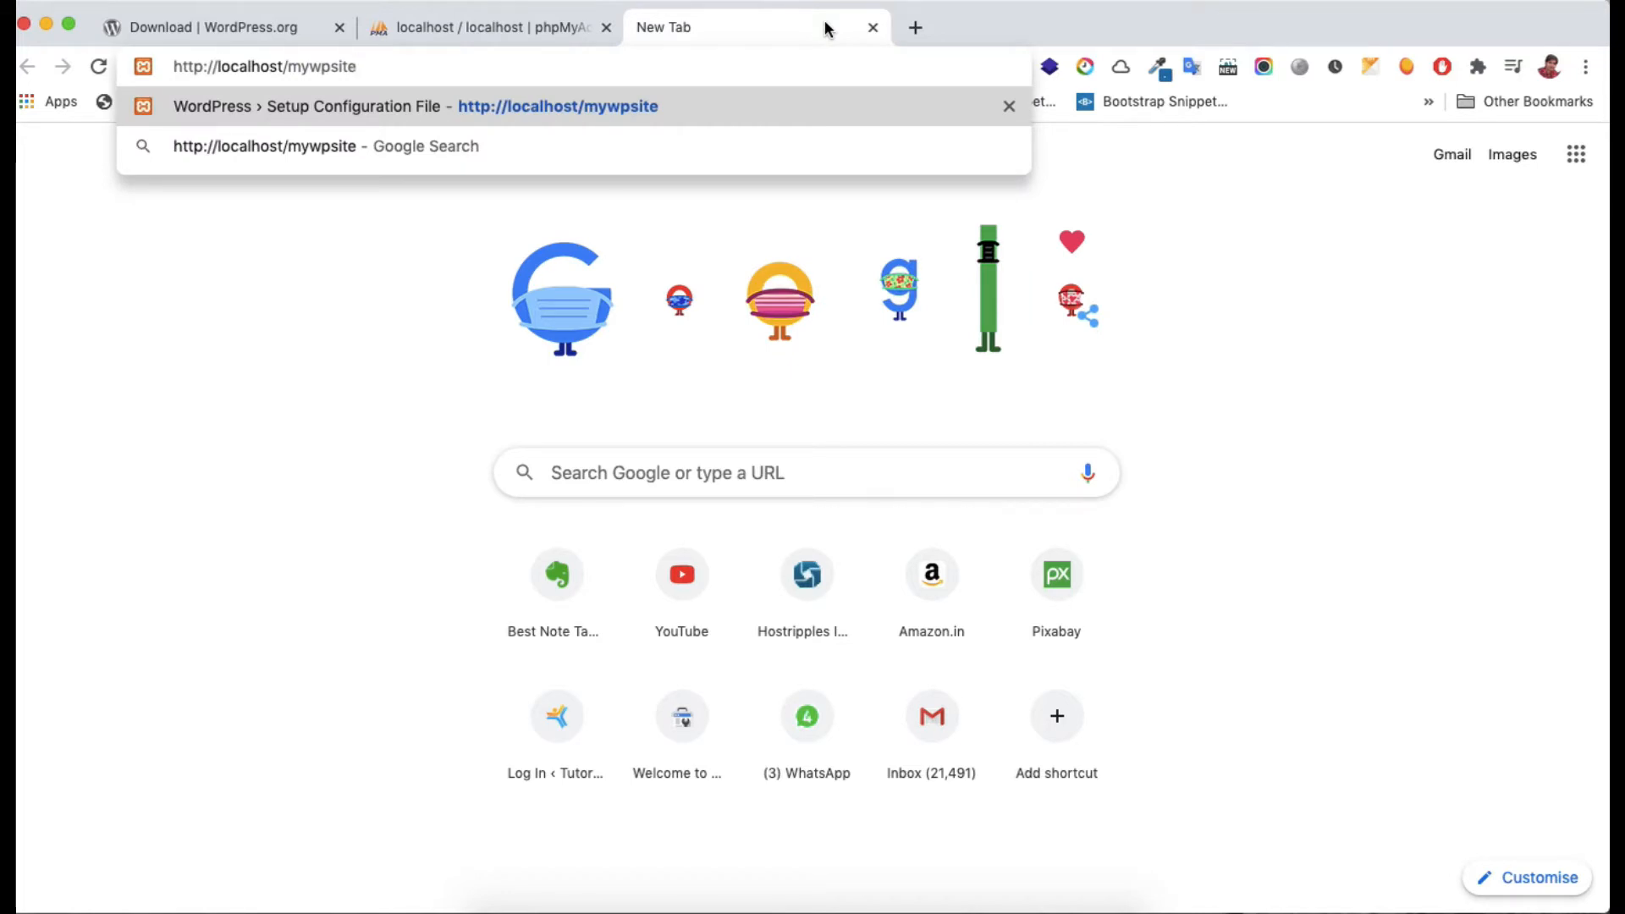
key(Return)
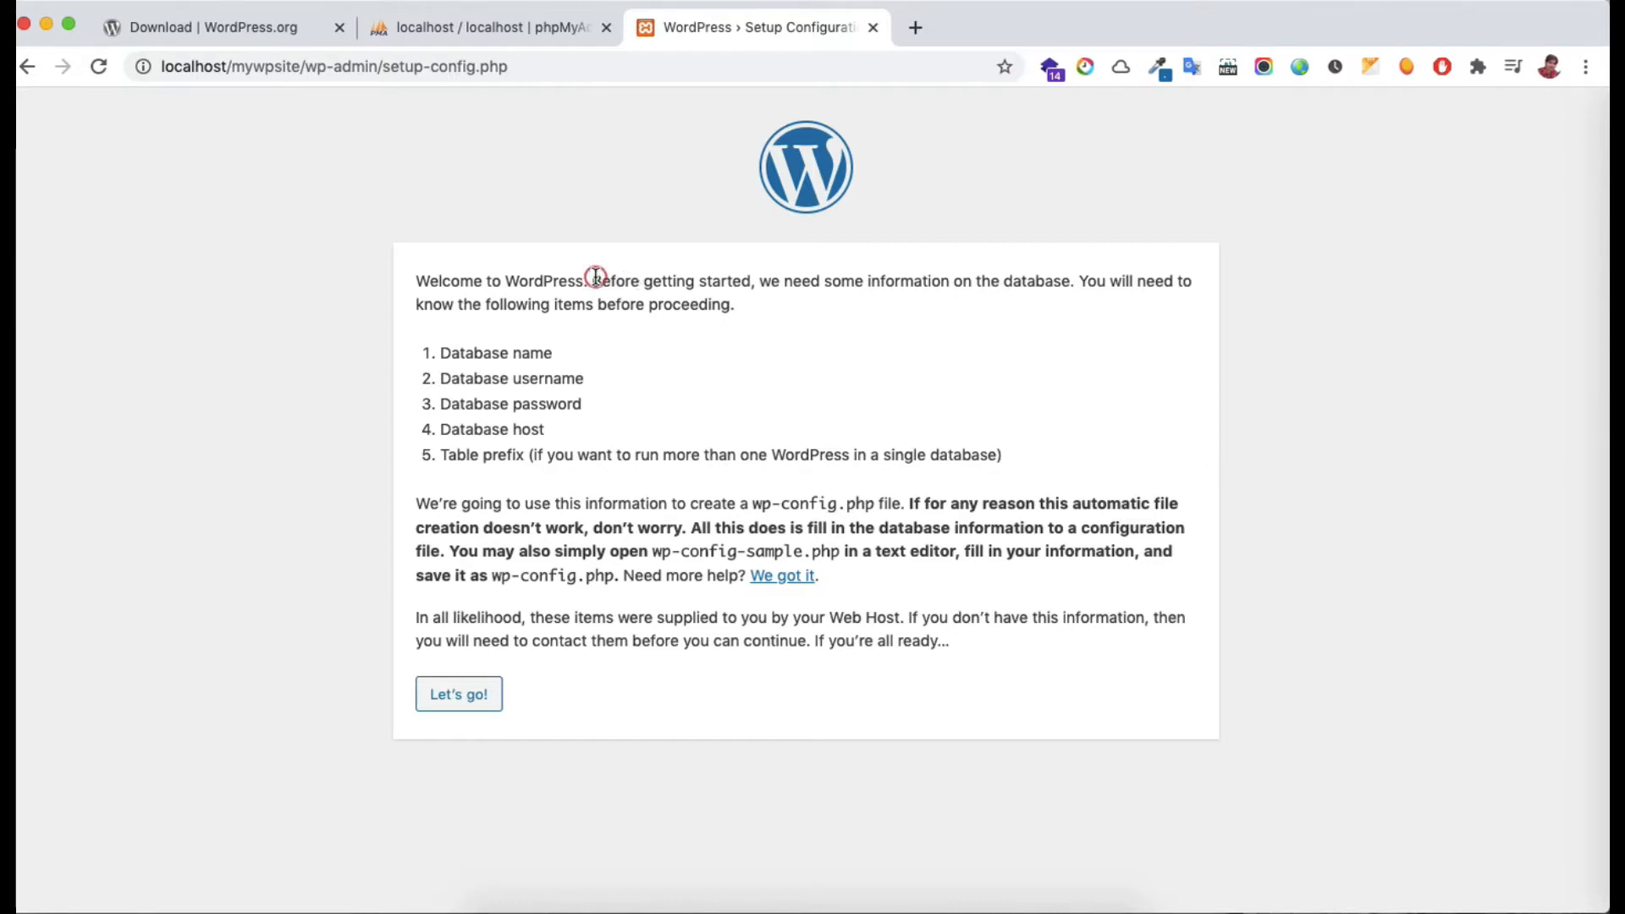
drag(591, 280, 999, 289)
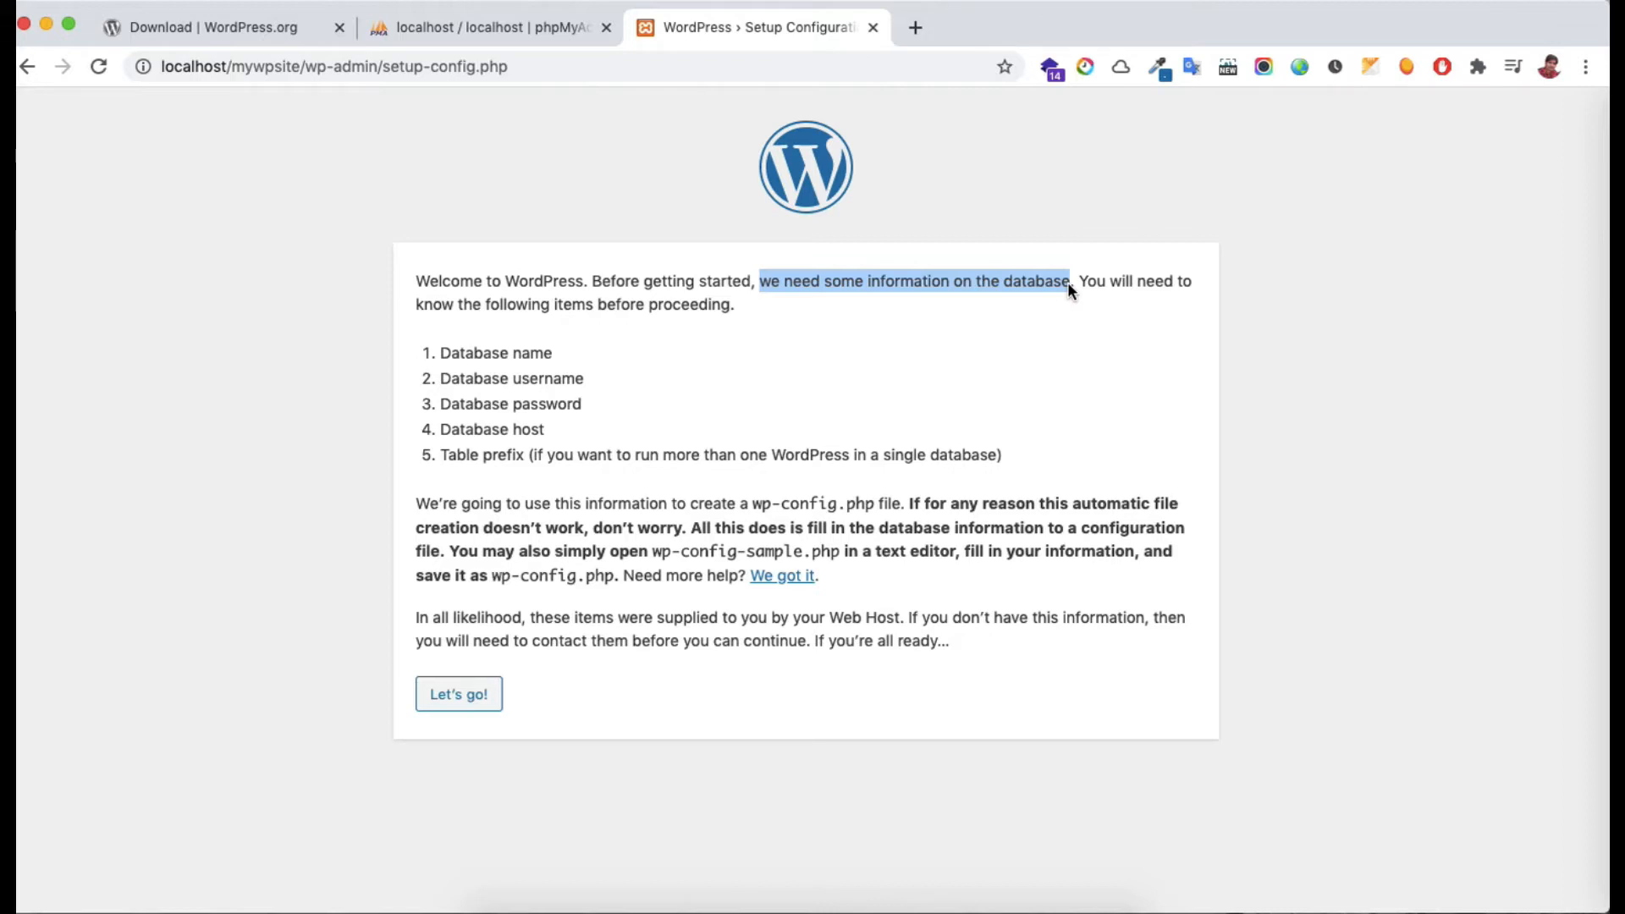
Create an empty mywpsite_db database in phpMyAdmin, then close the phpMyAdmin tab
click(503, 30)
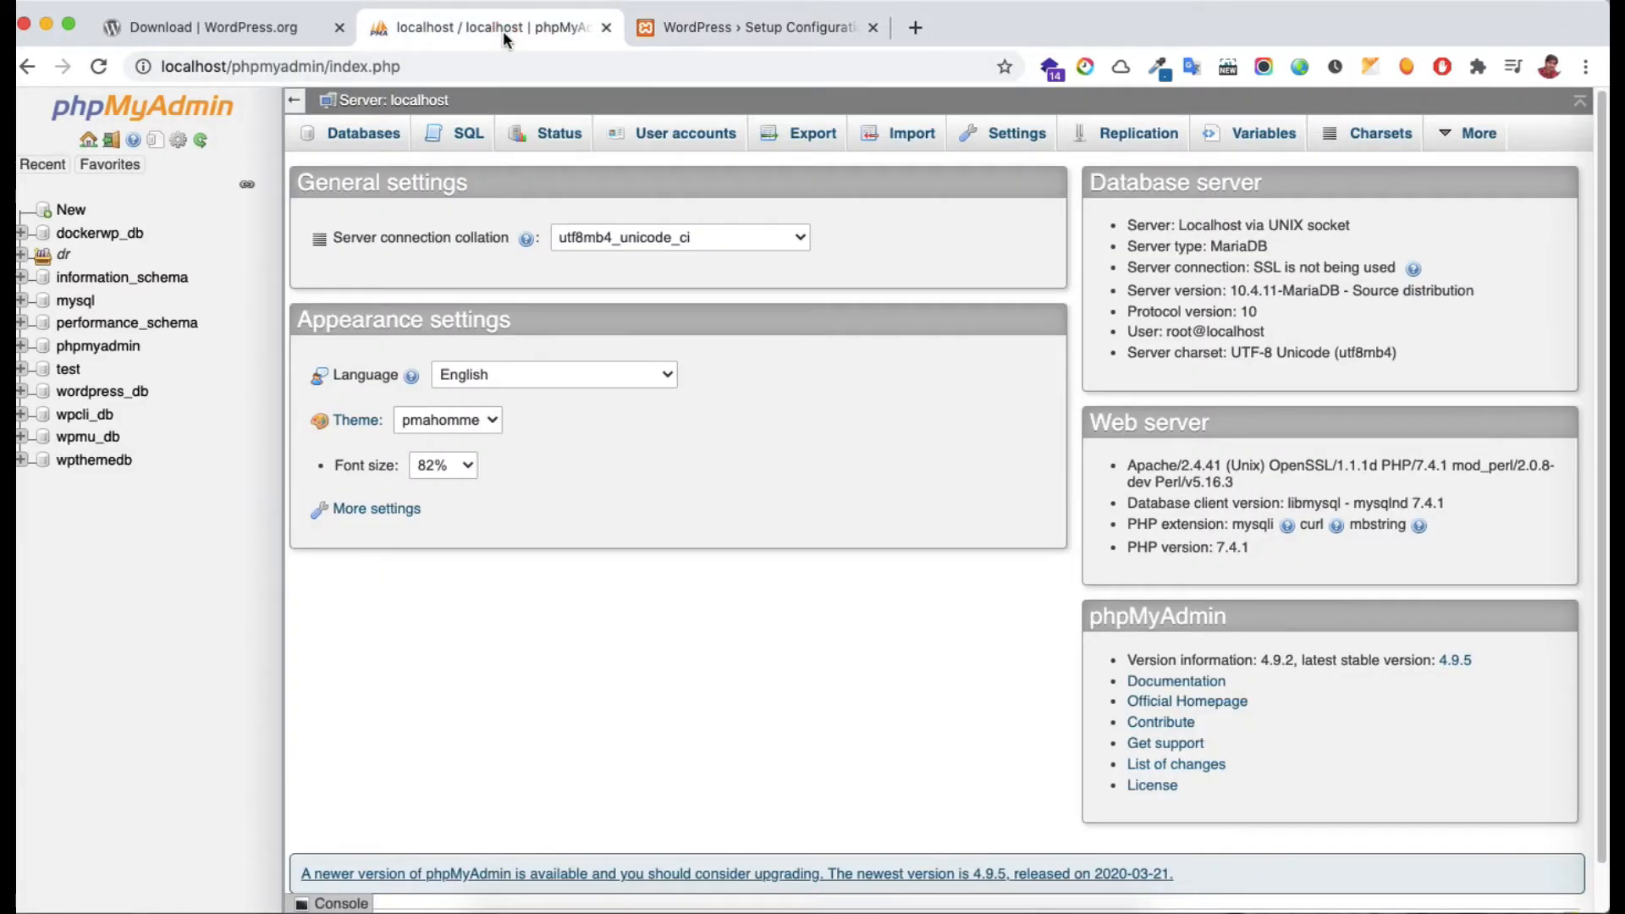
click(205, 61)
click(366, 66)
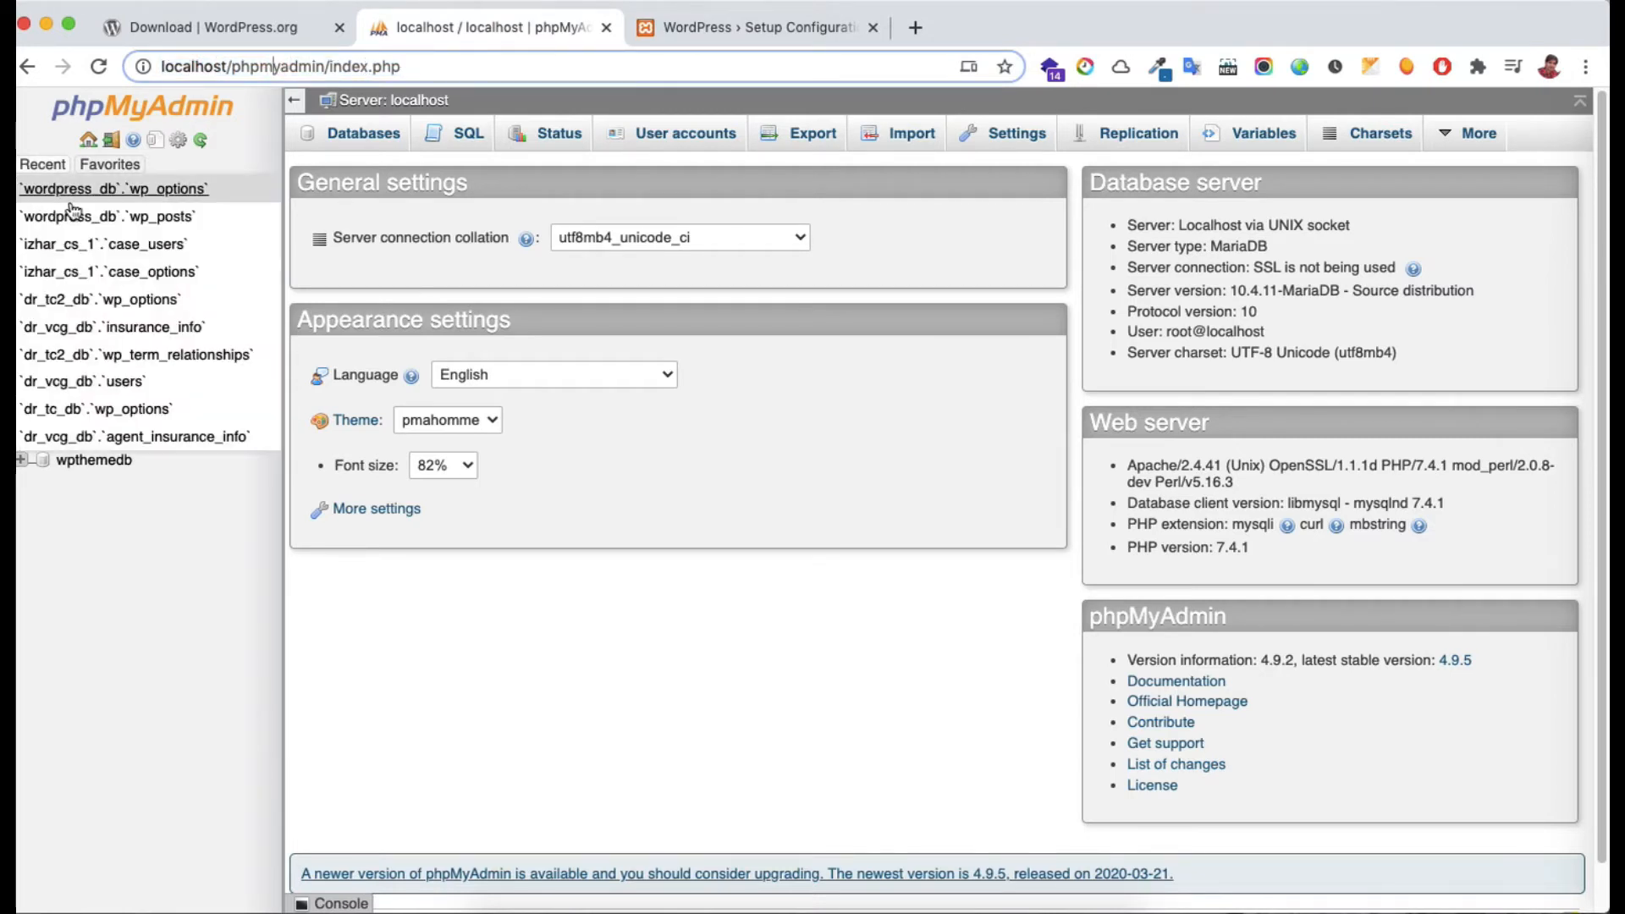
click(77, 212)
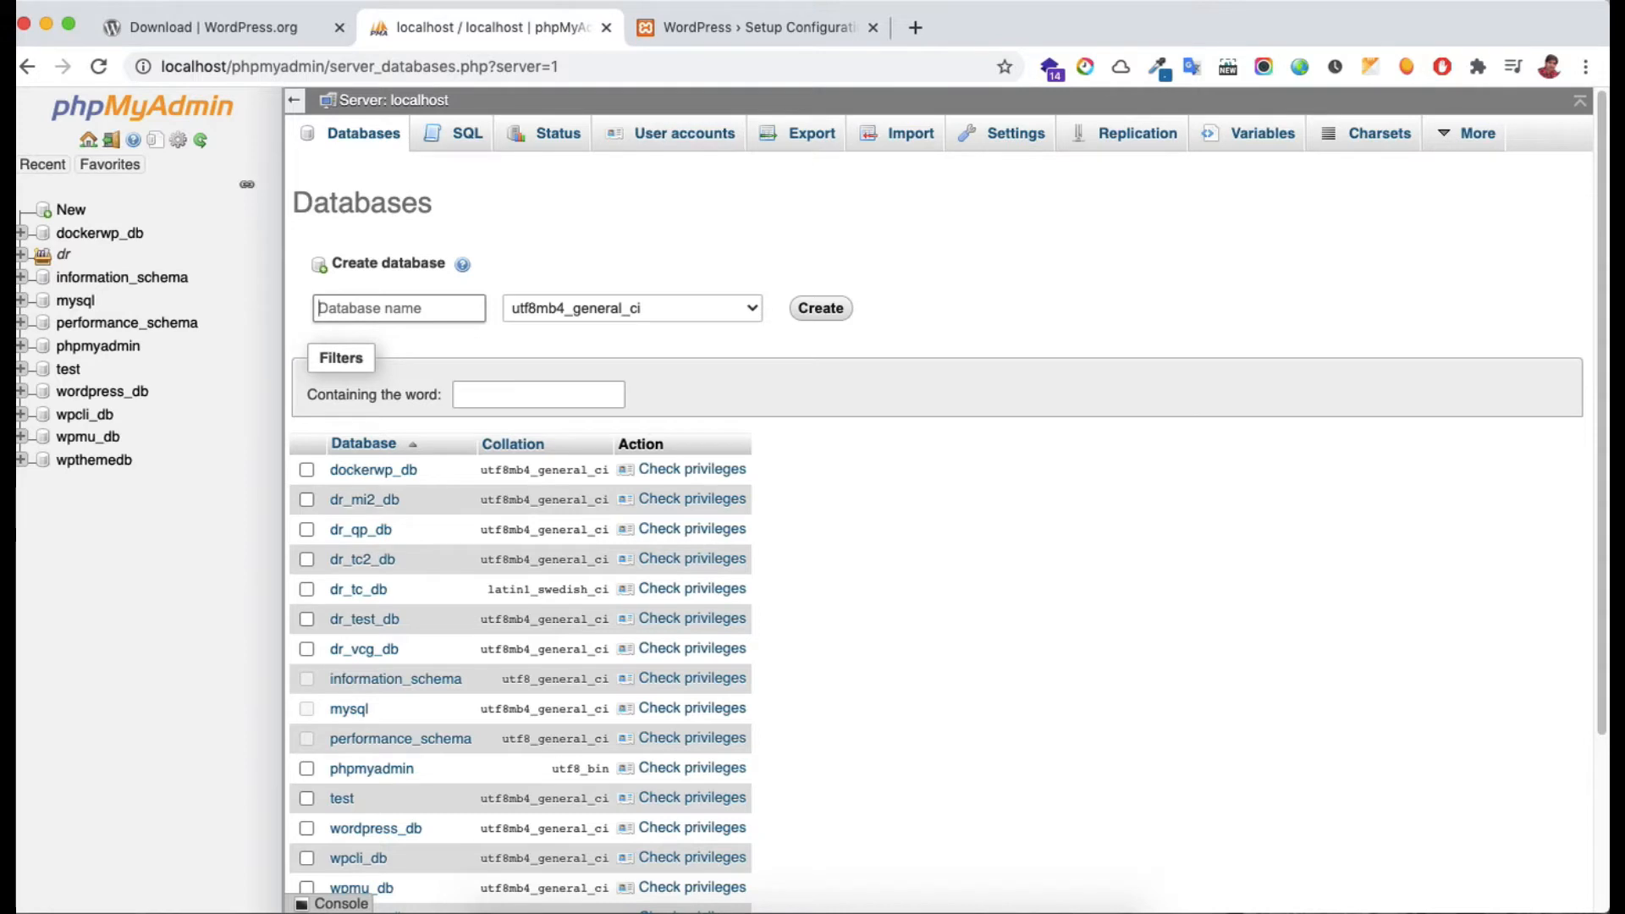
text(mywp)
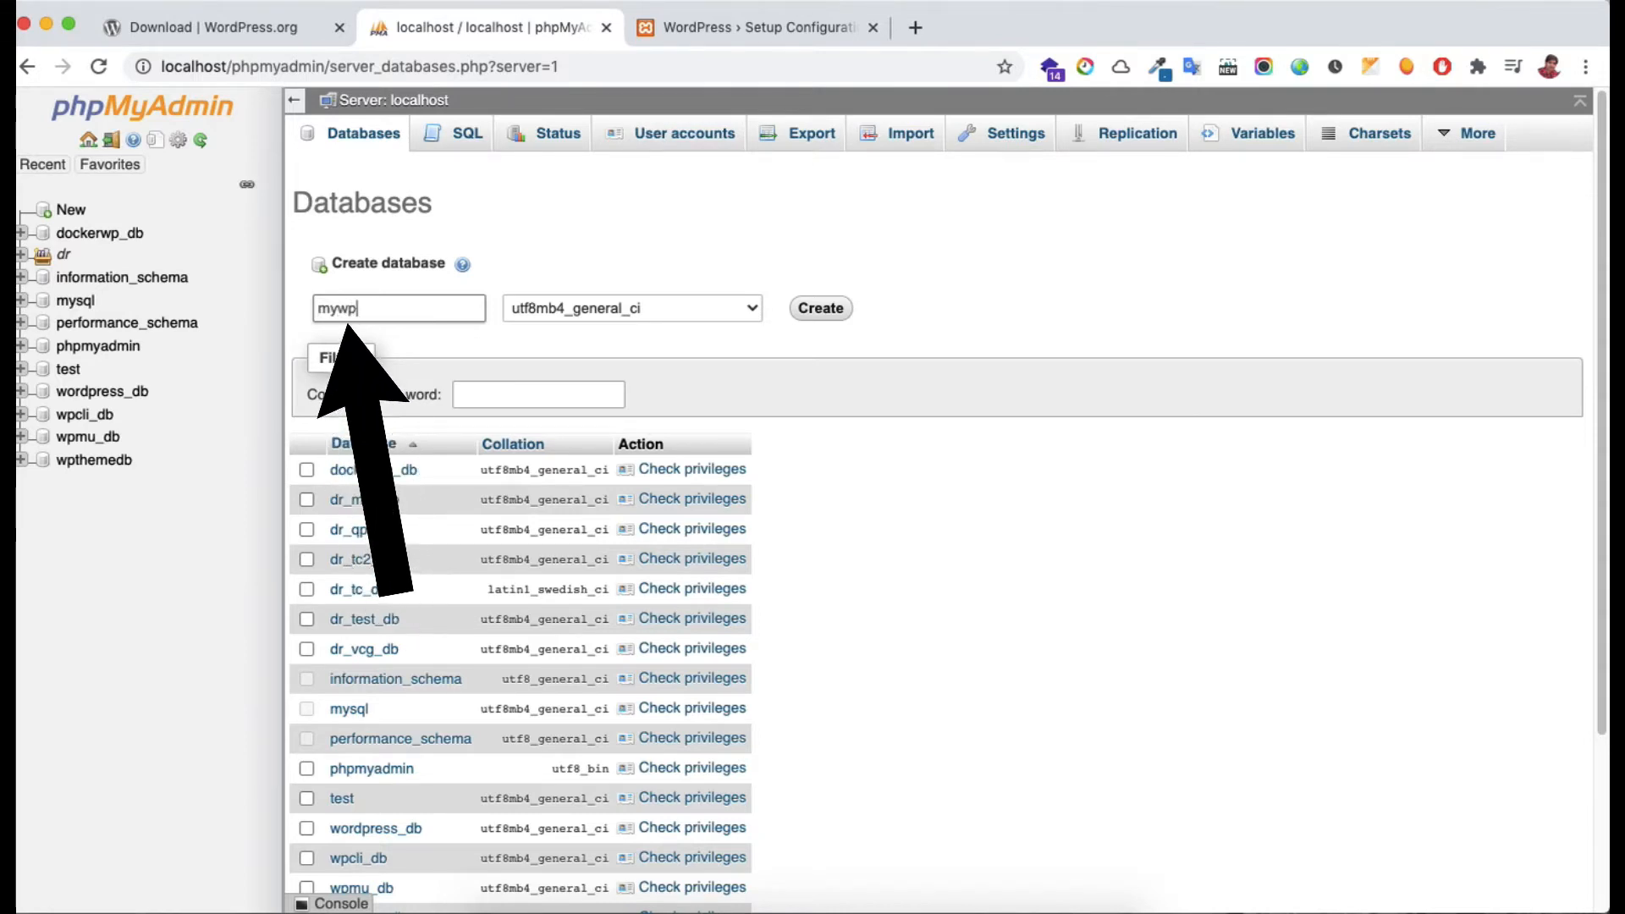
text(site_e)
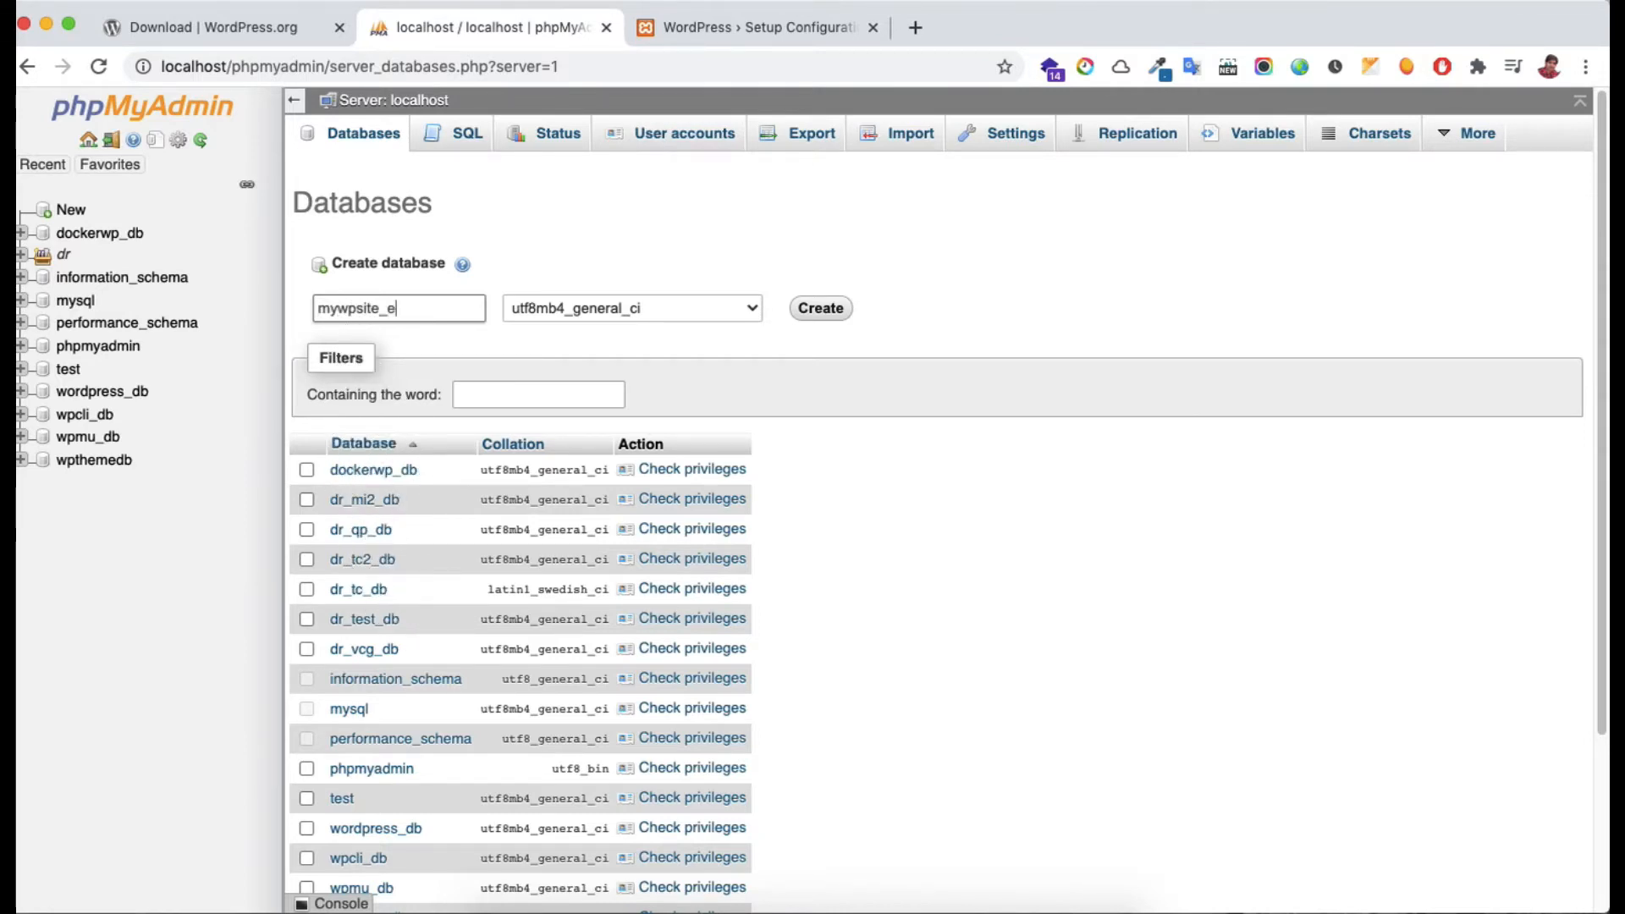
text(b)
click(821, 308)
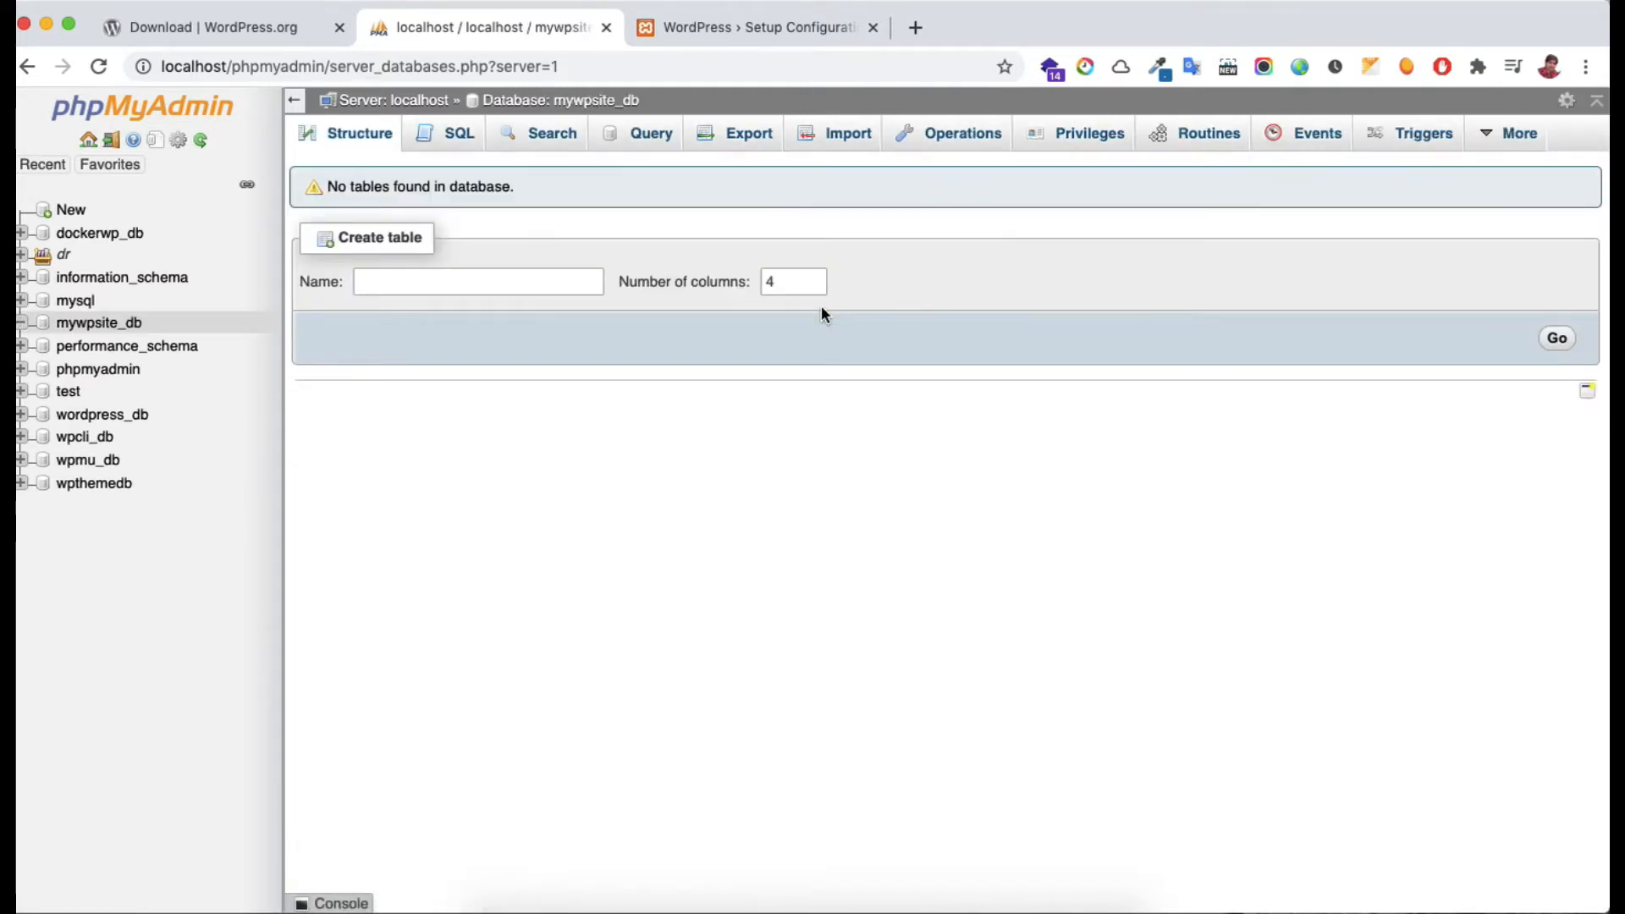
key(super+w)
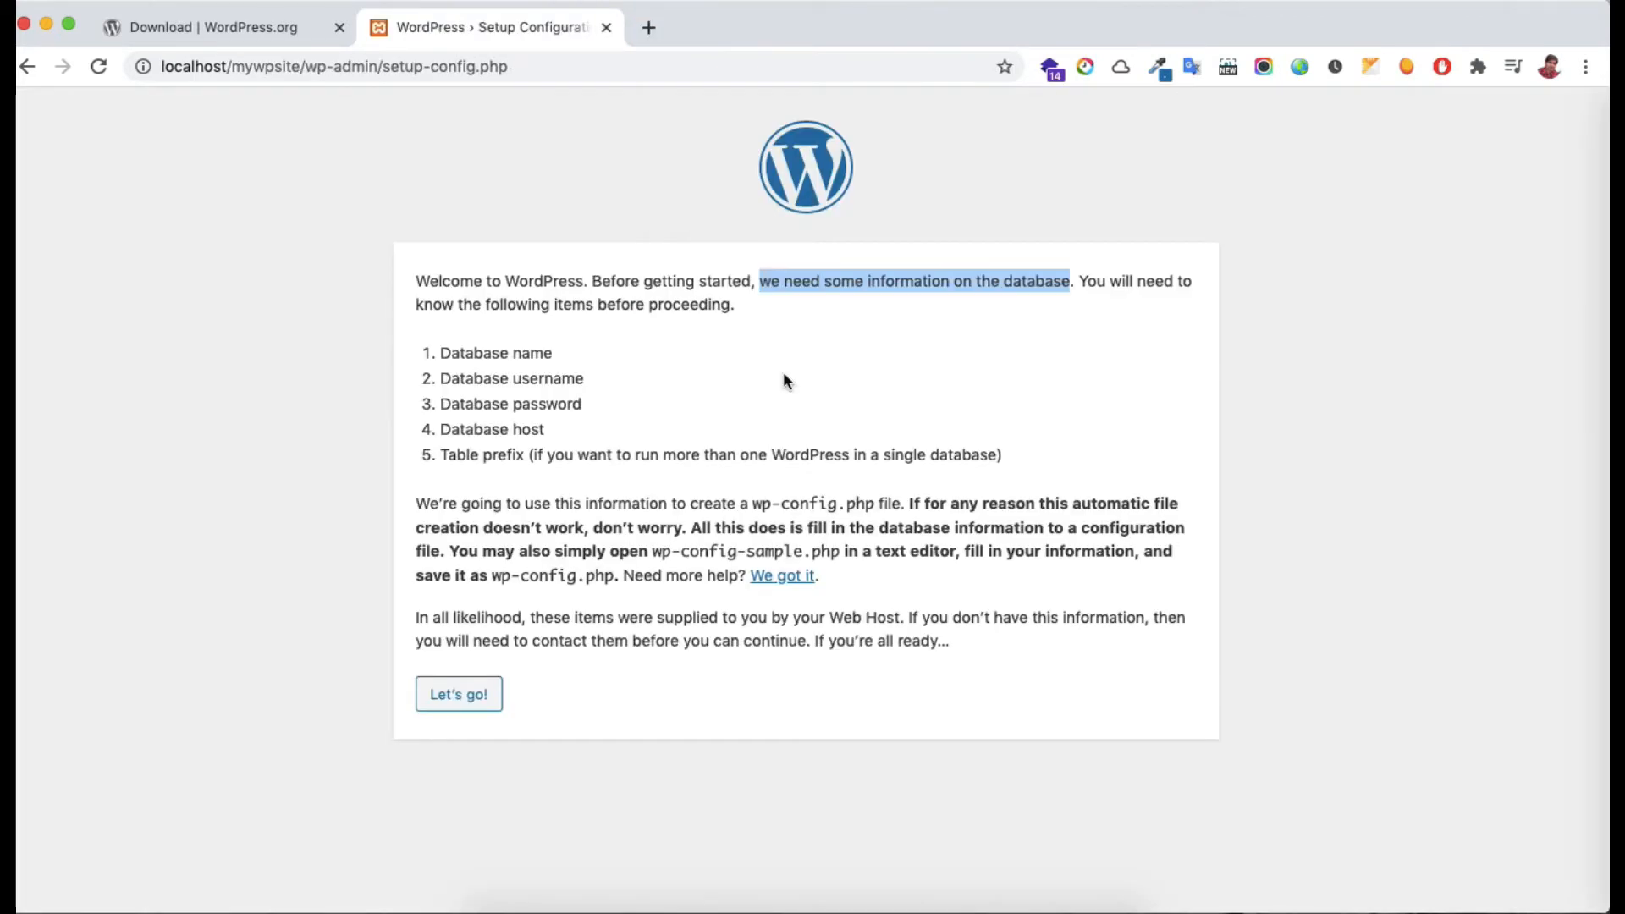
Start the database setup and enter mywpsite_db as the database name
click(488, 706)
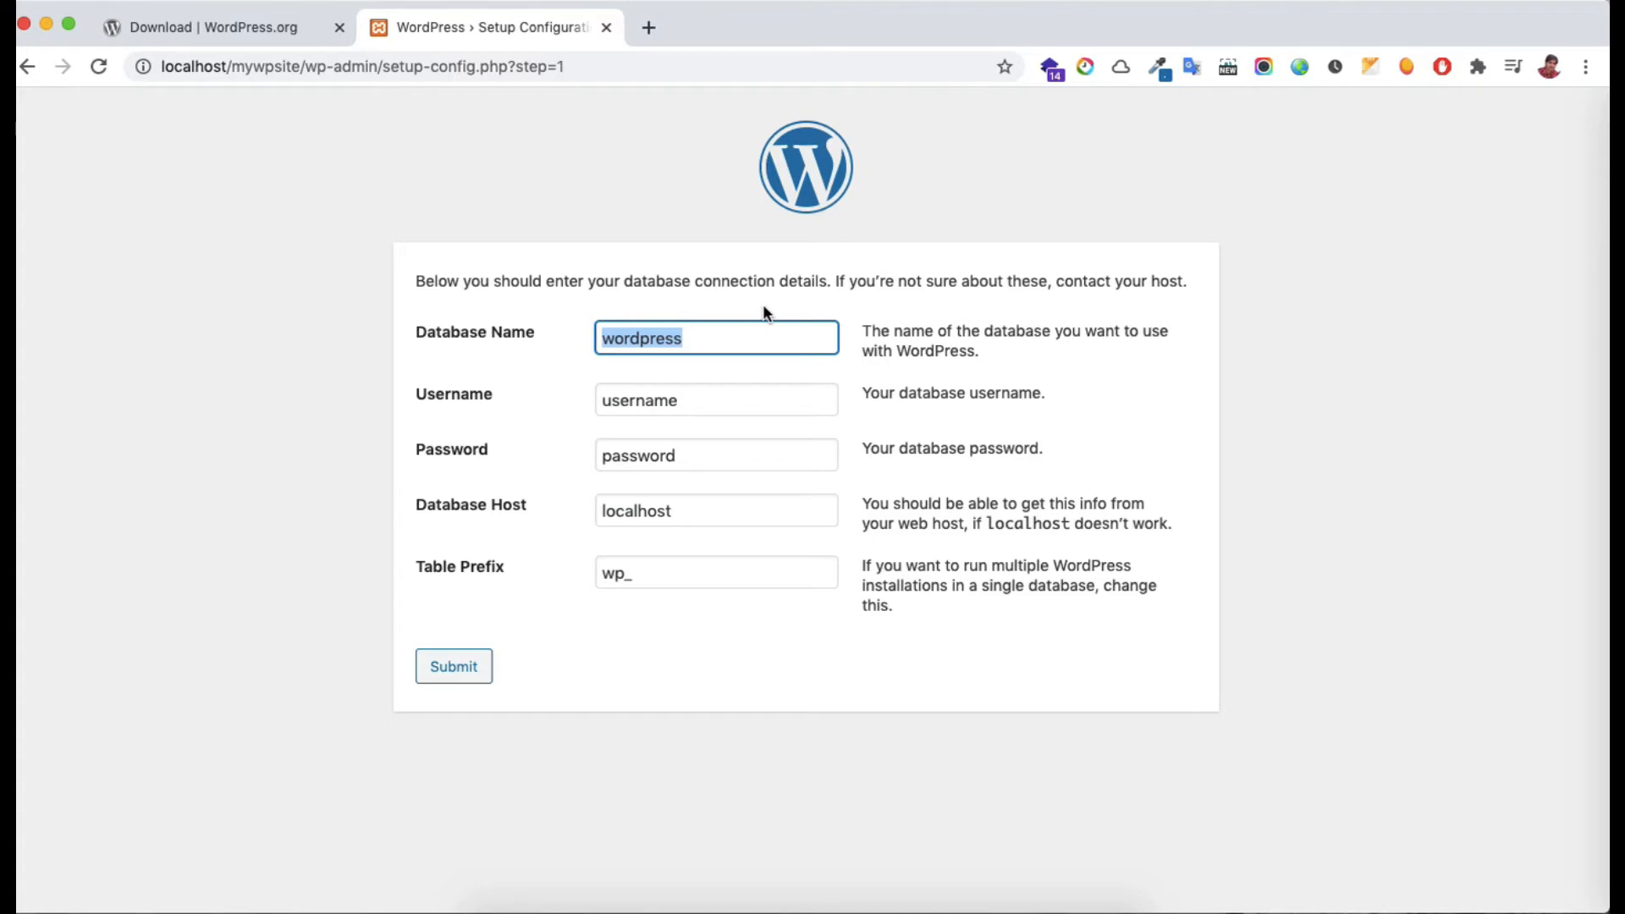
text(m)
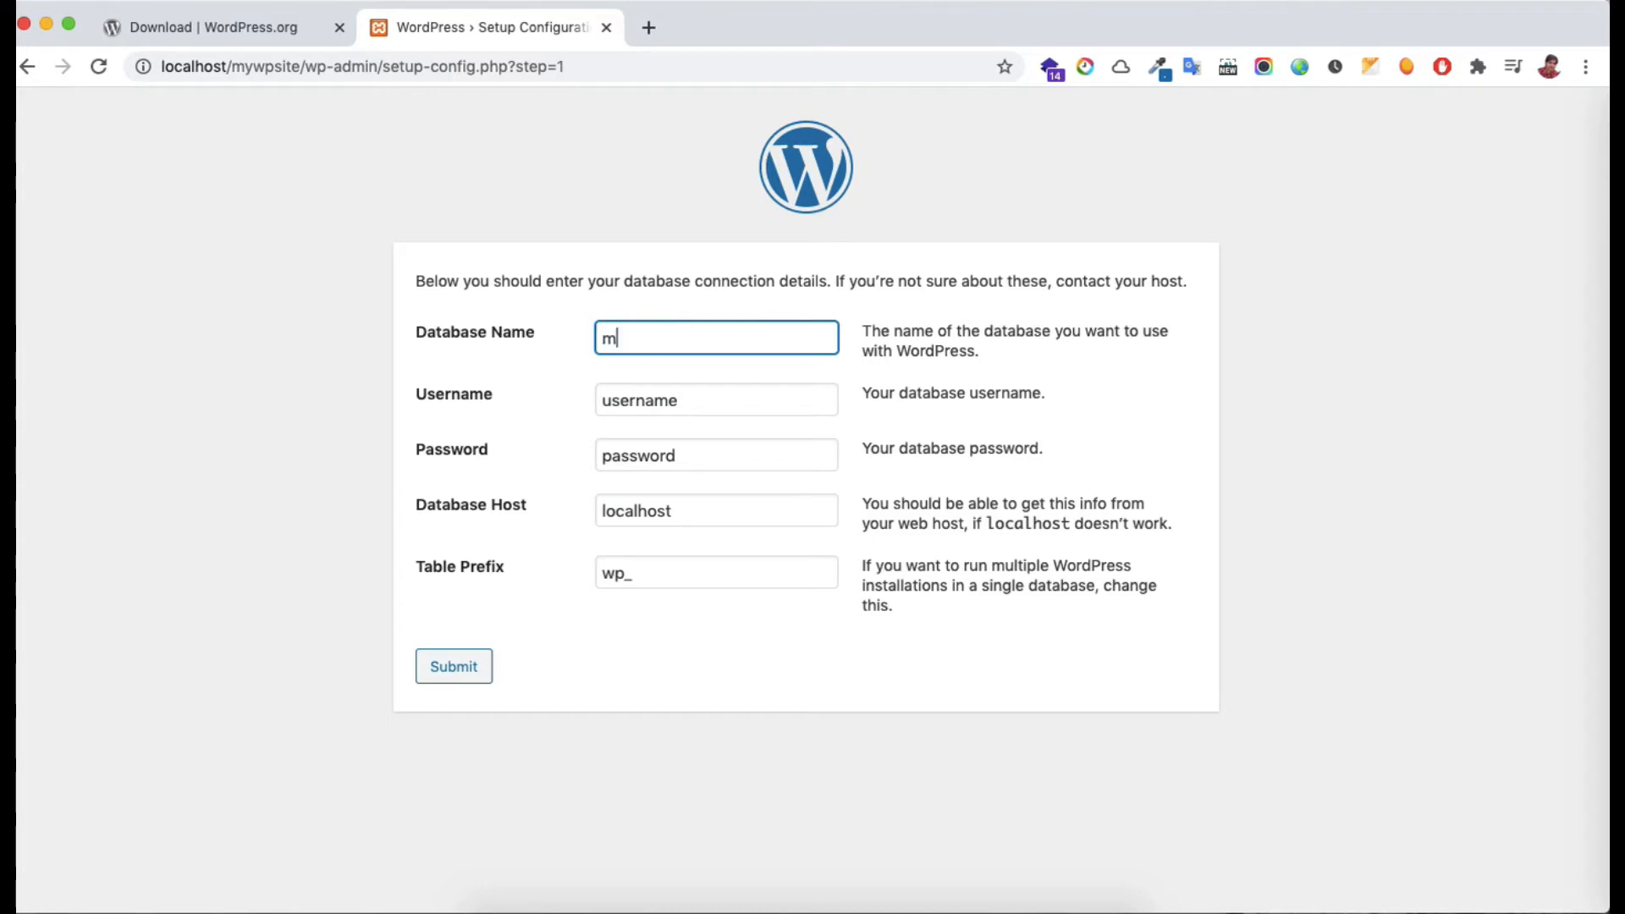
text(ywpsite_b)
key(Left)
text(d)
click(906, 235)
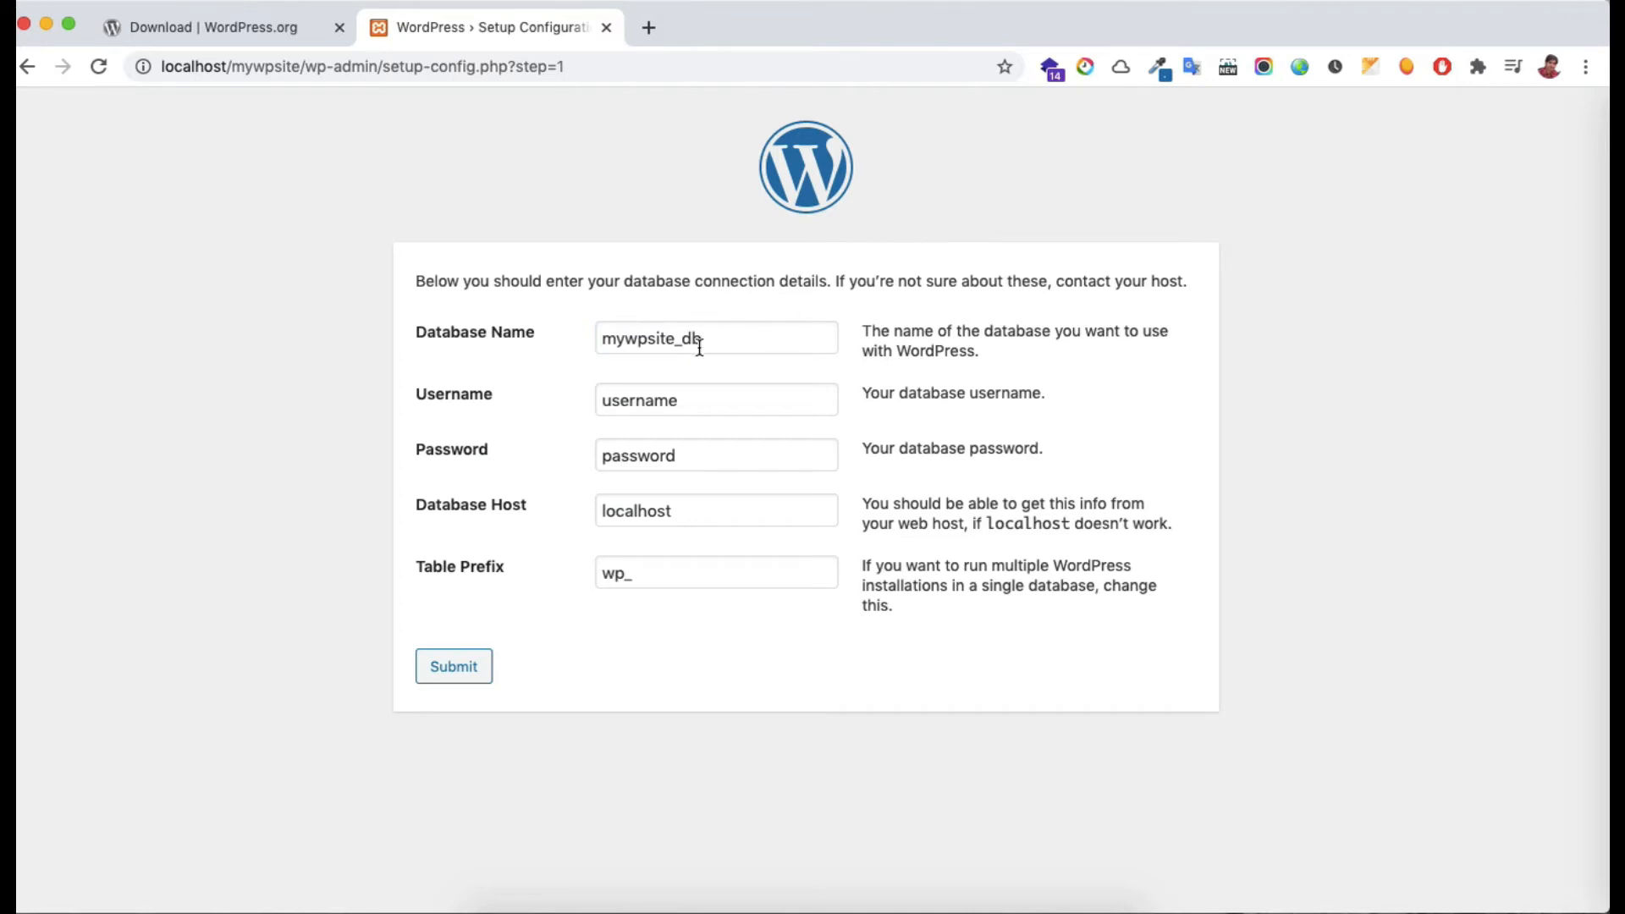
Set username root, leave the password empty, keep localhost and wp_, and submit
double_click(633, 396)
text(root)
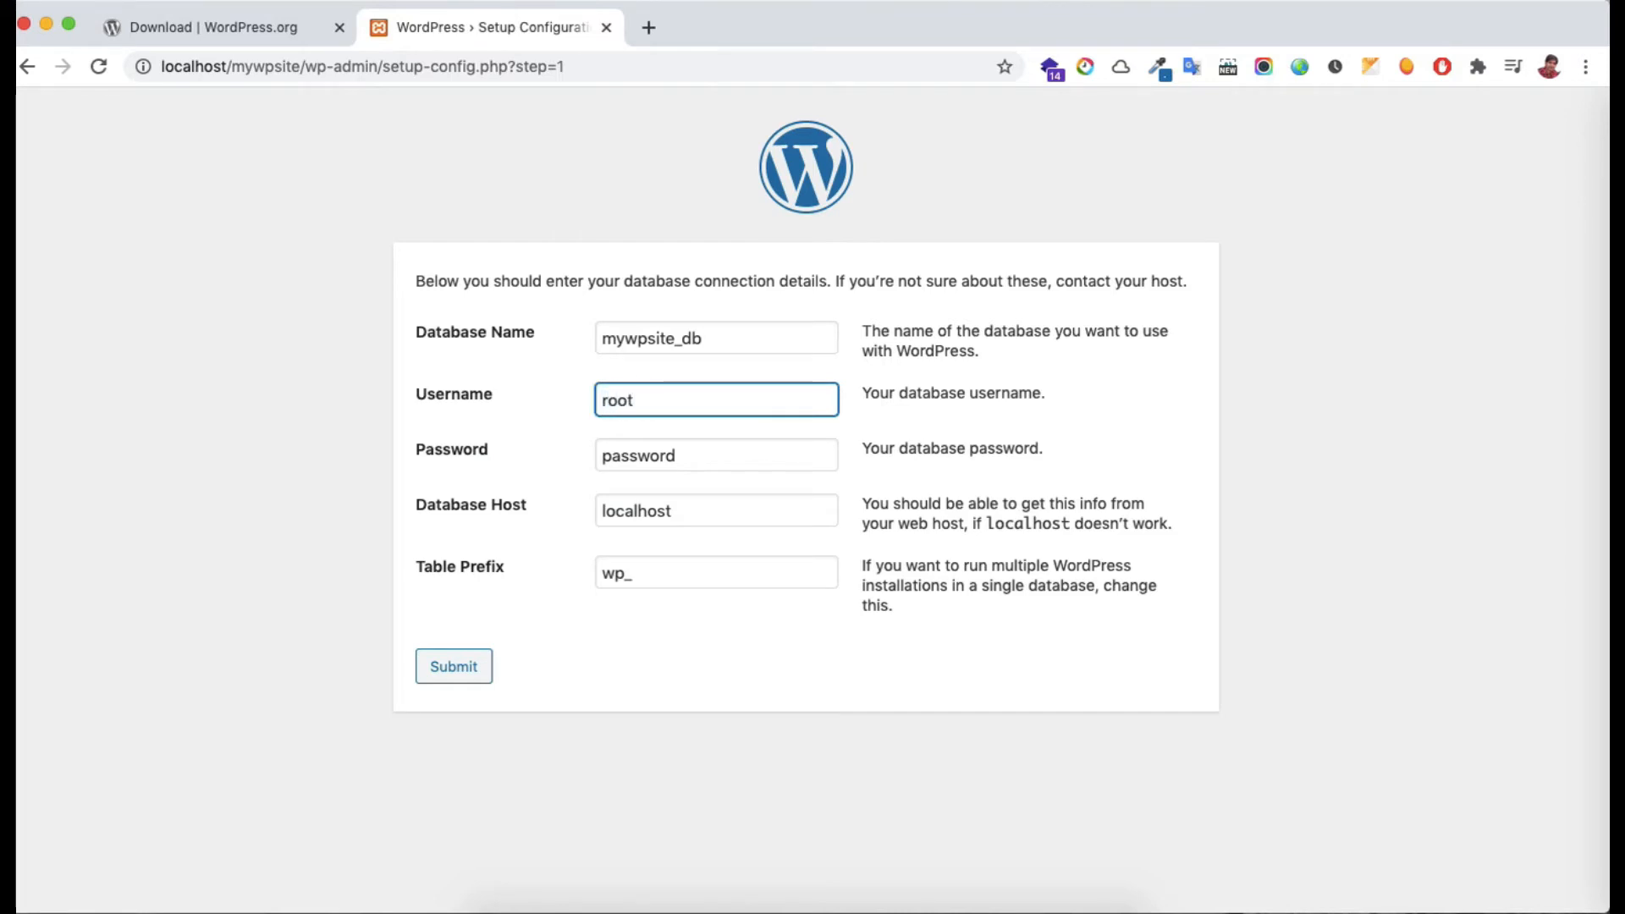
click(1047, 389)
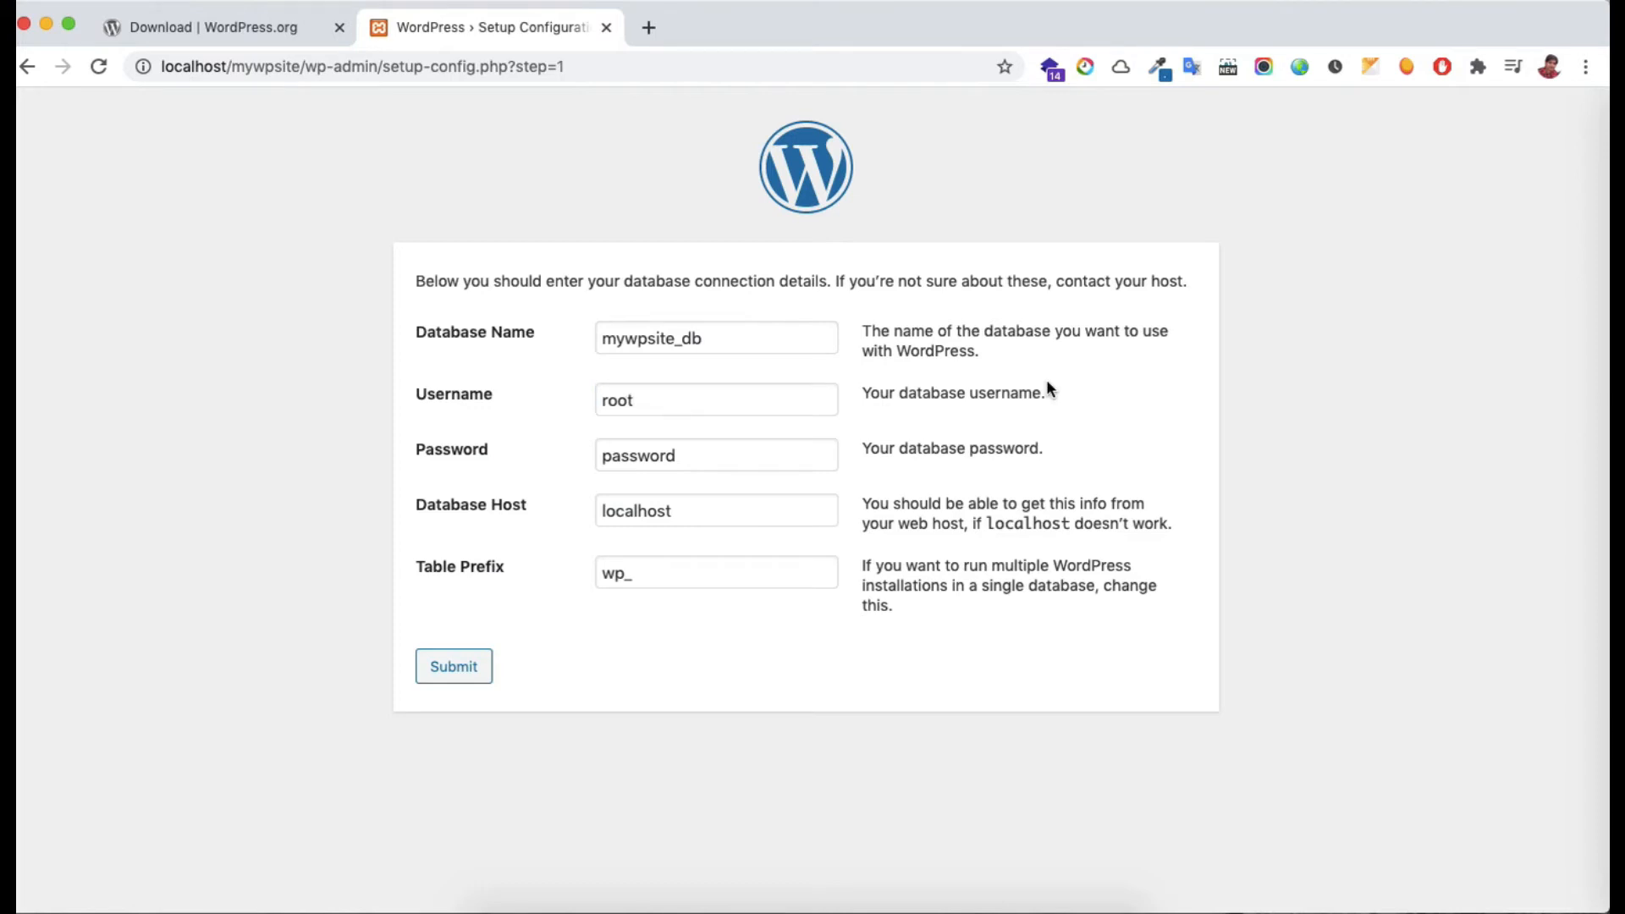
double_click(652, 456)
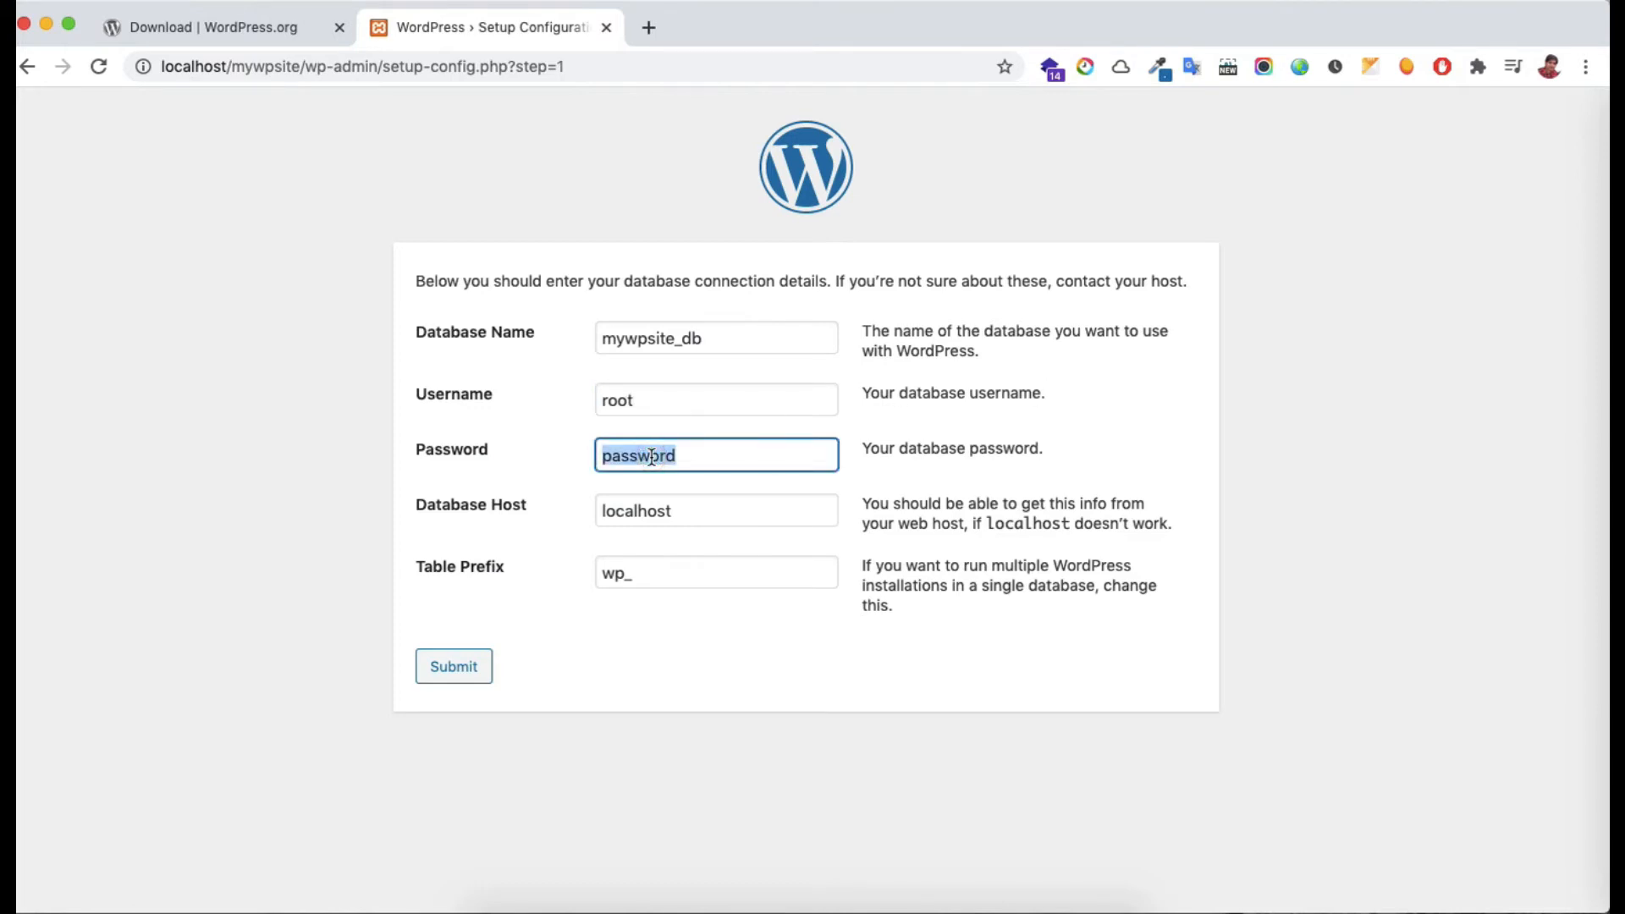
key(BackSpace)
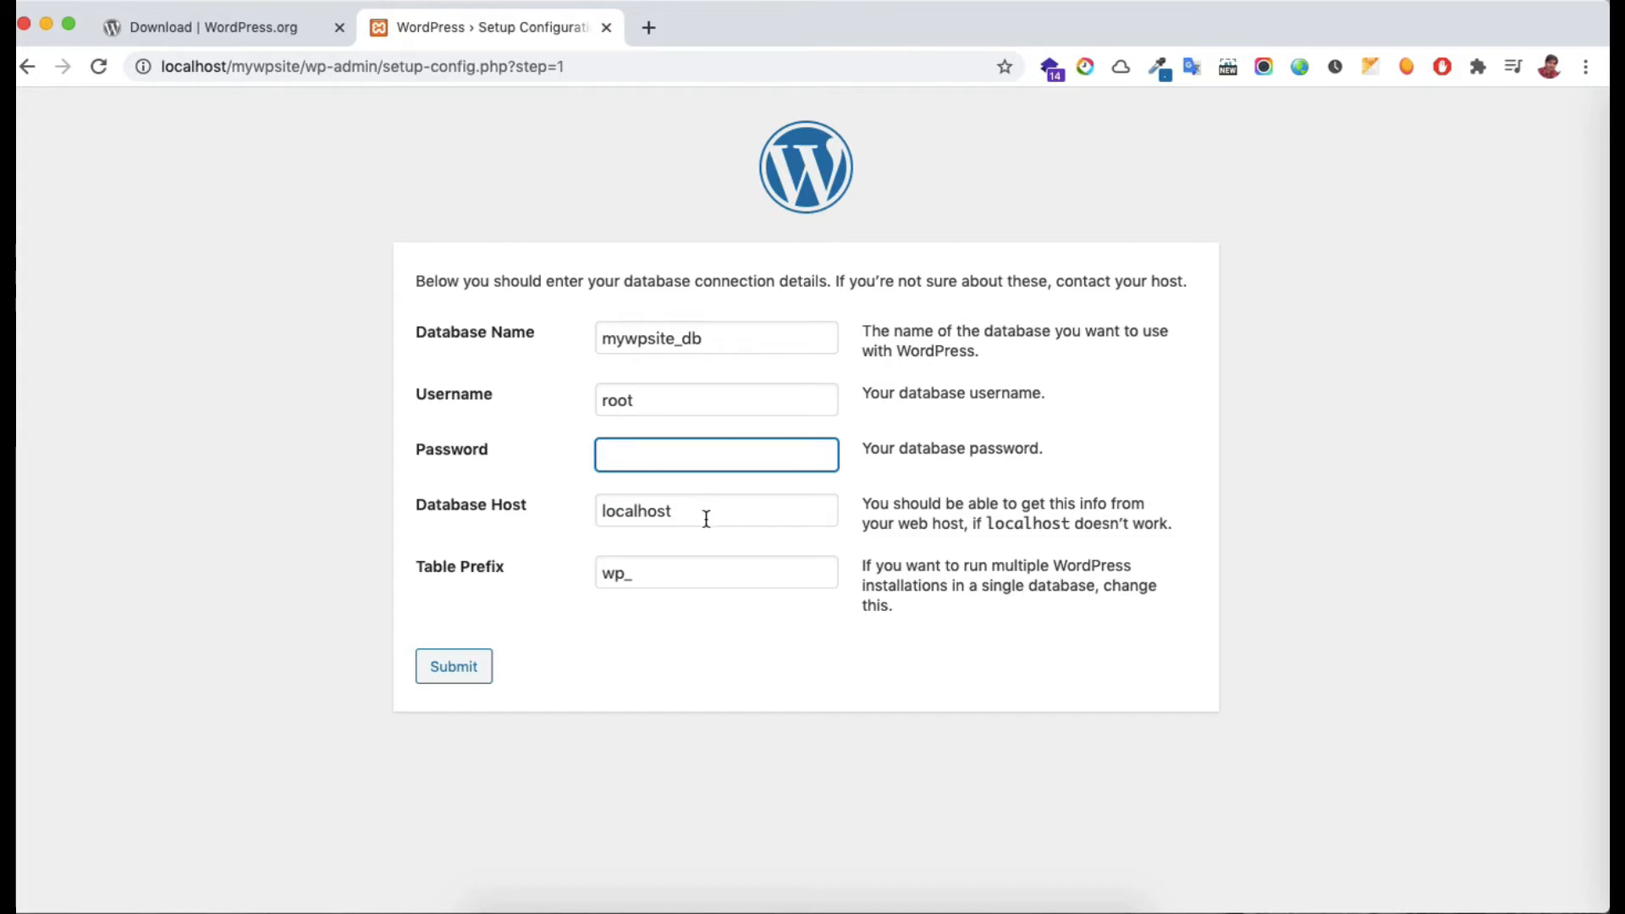
click(1173, 445)
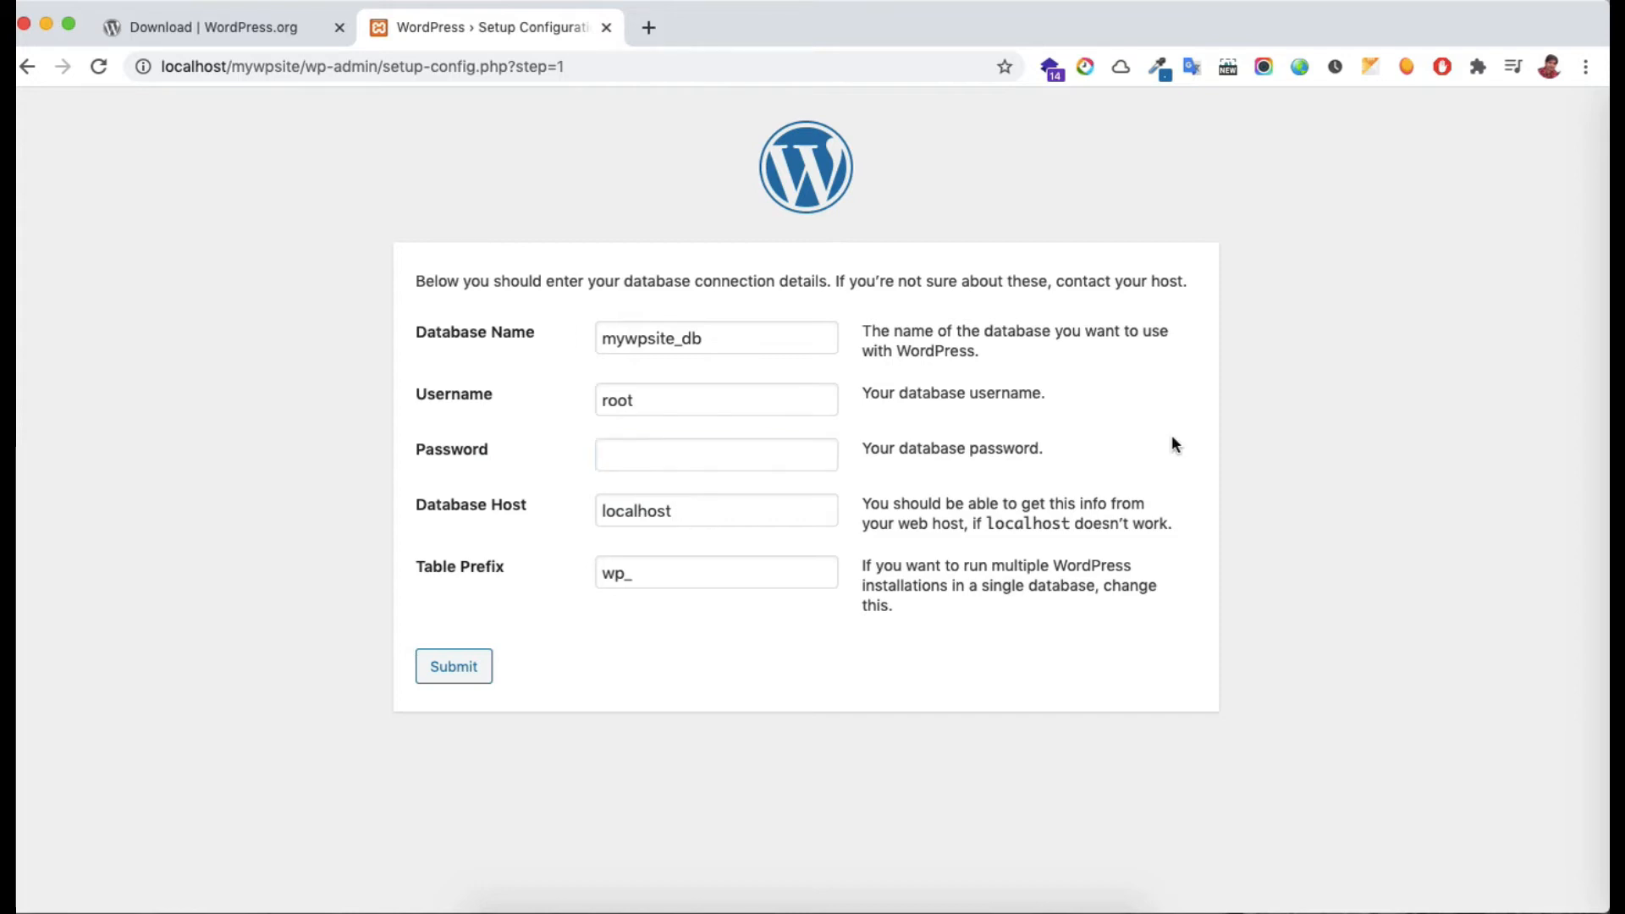
click(660, 581)
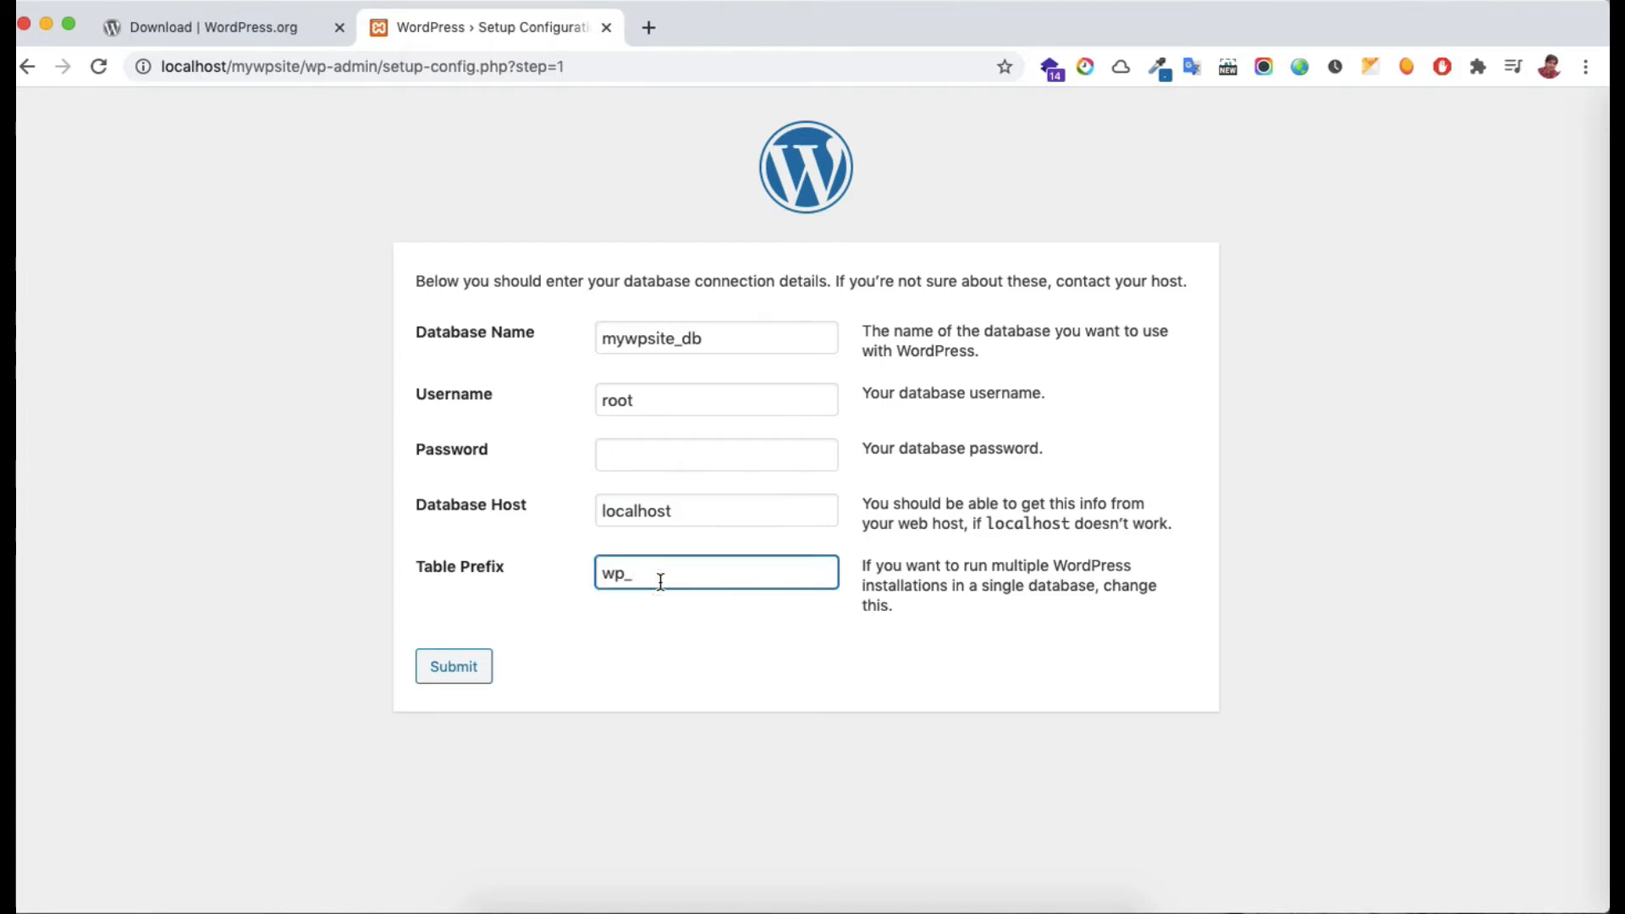
double_click(679, 335)
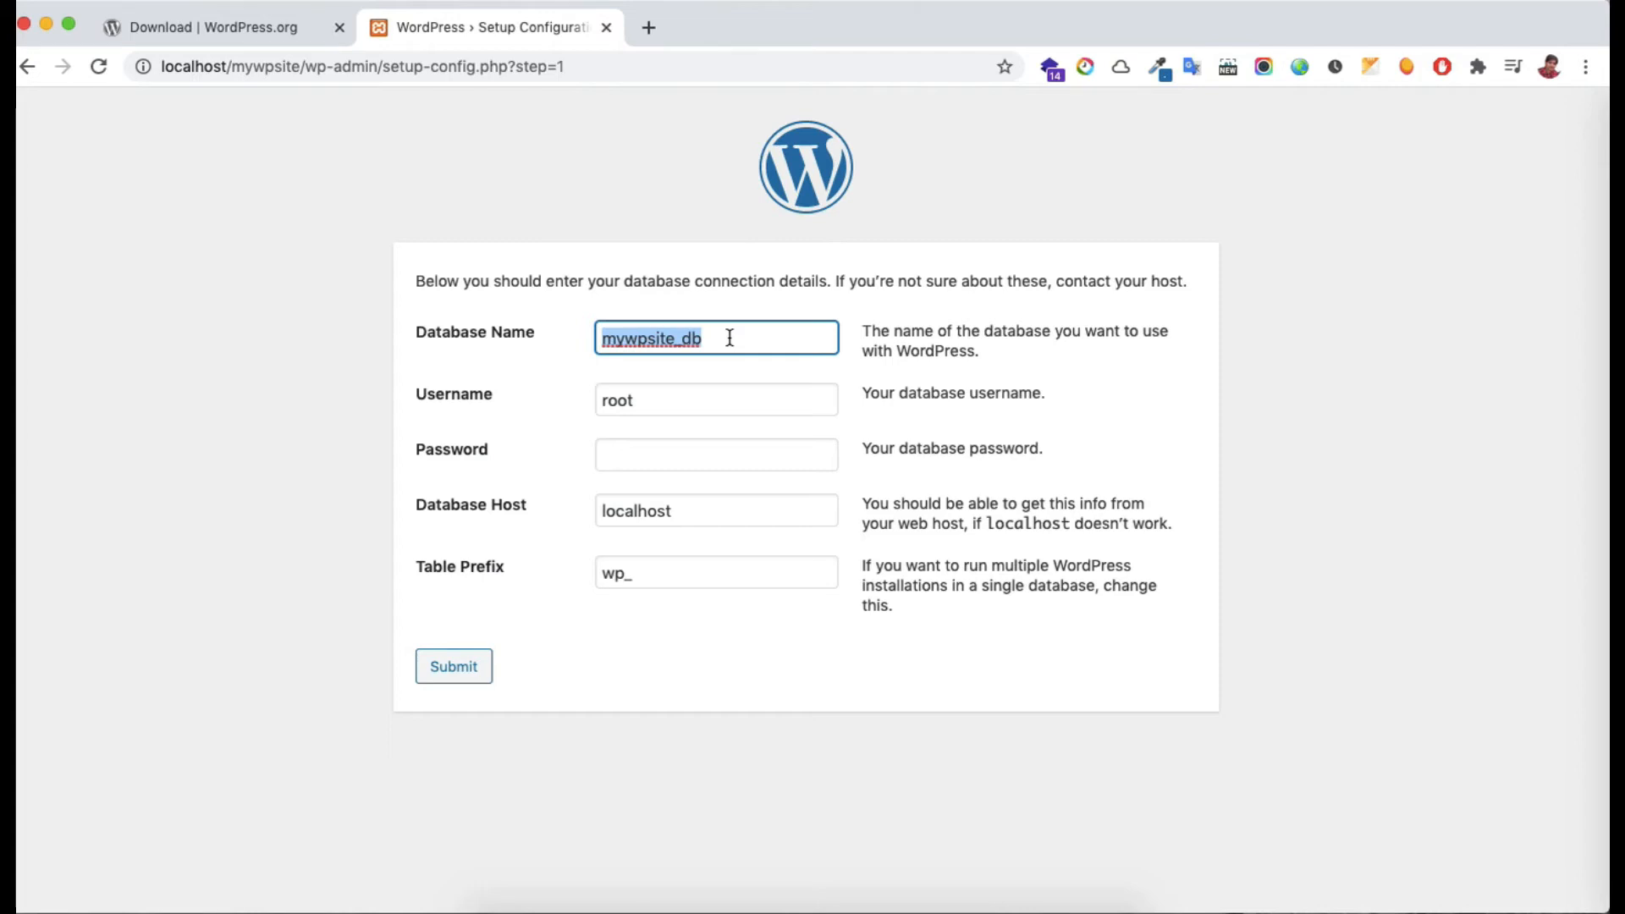
click(462, 677)
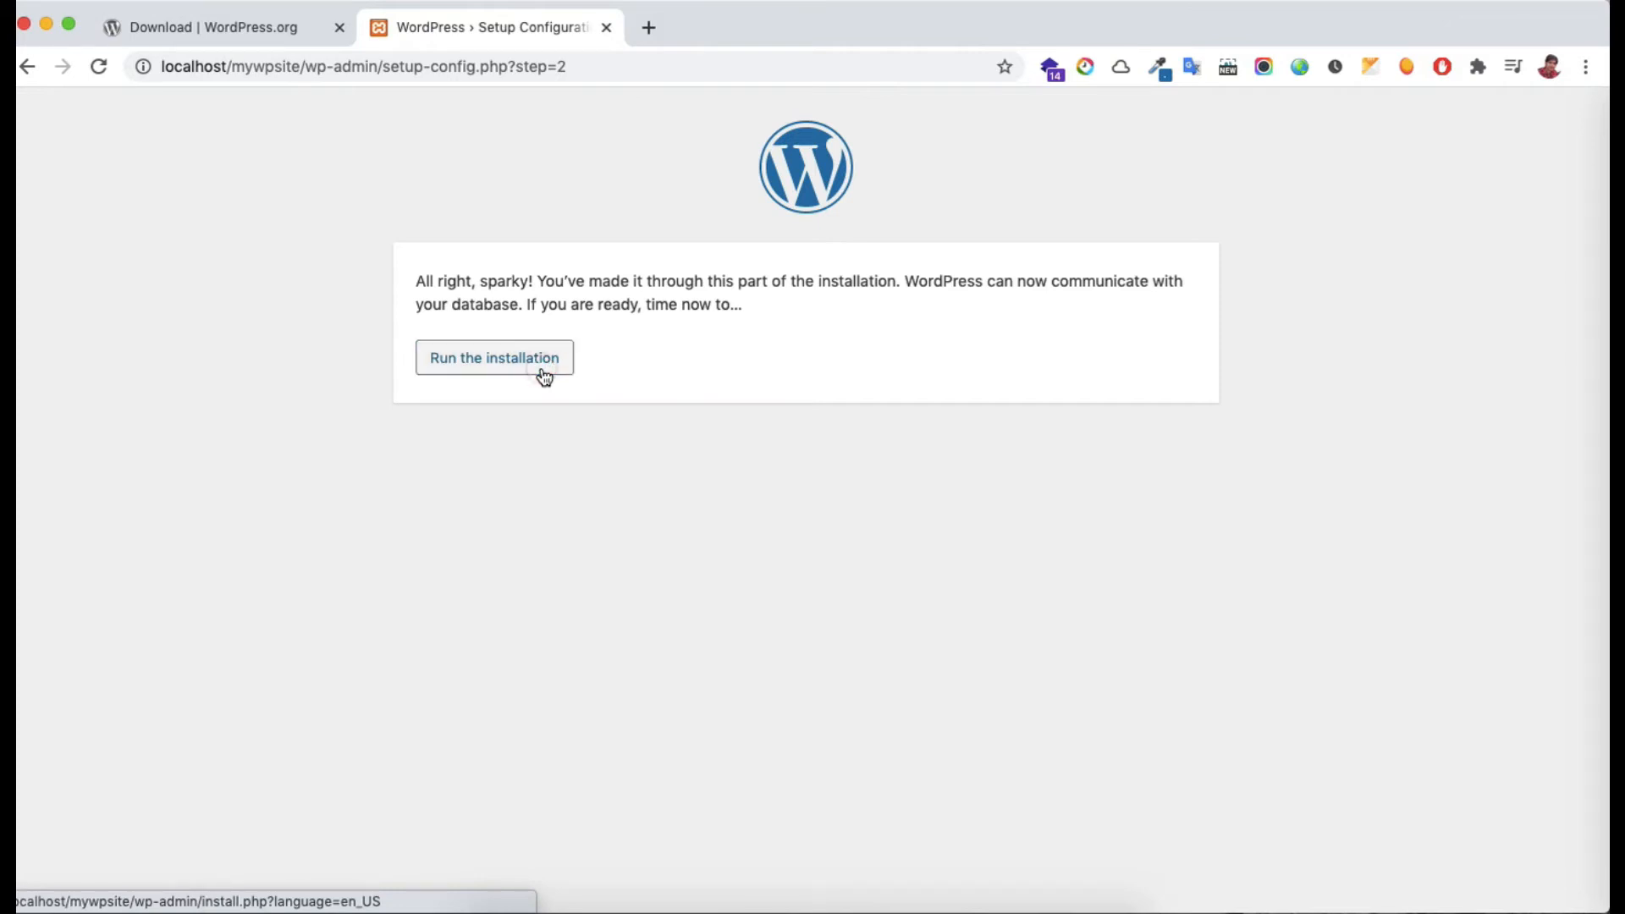
Run the installation with site title 'My WP Website' and username 'admin'
click(545, 378)
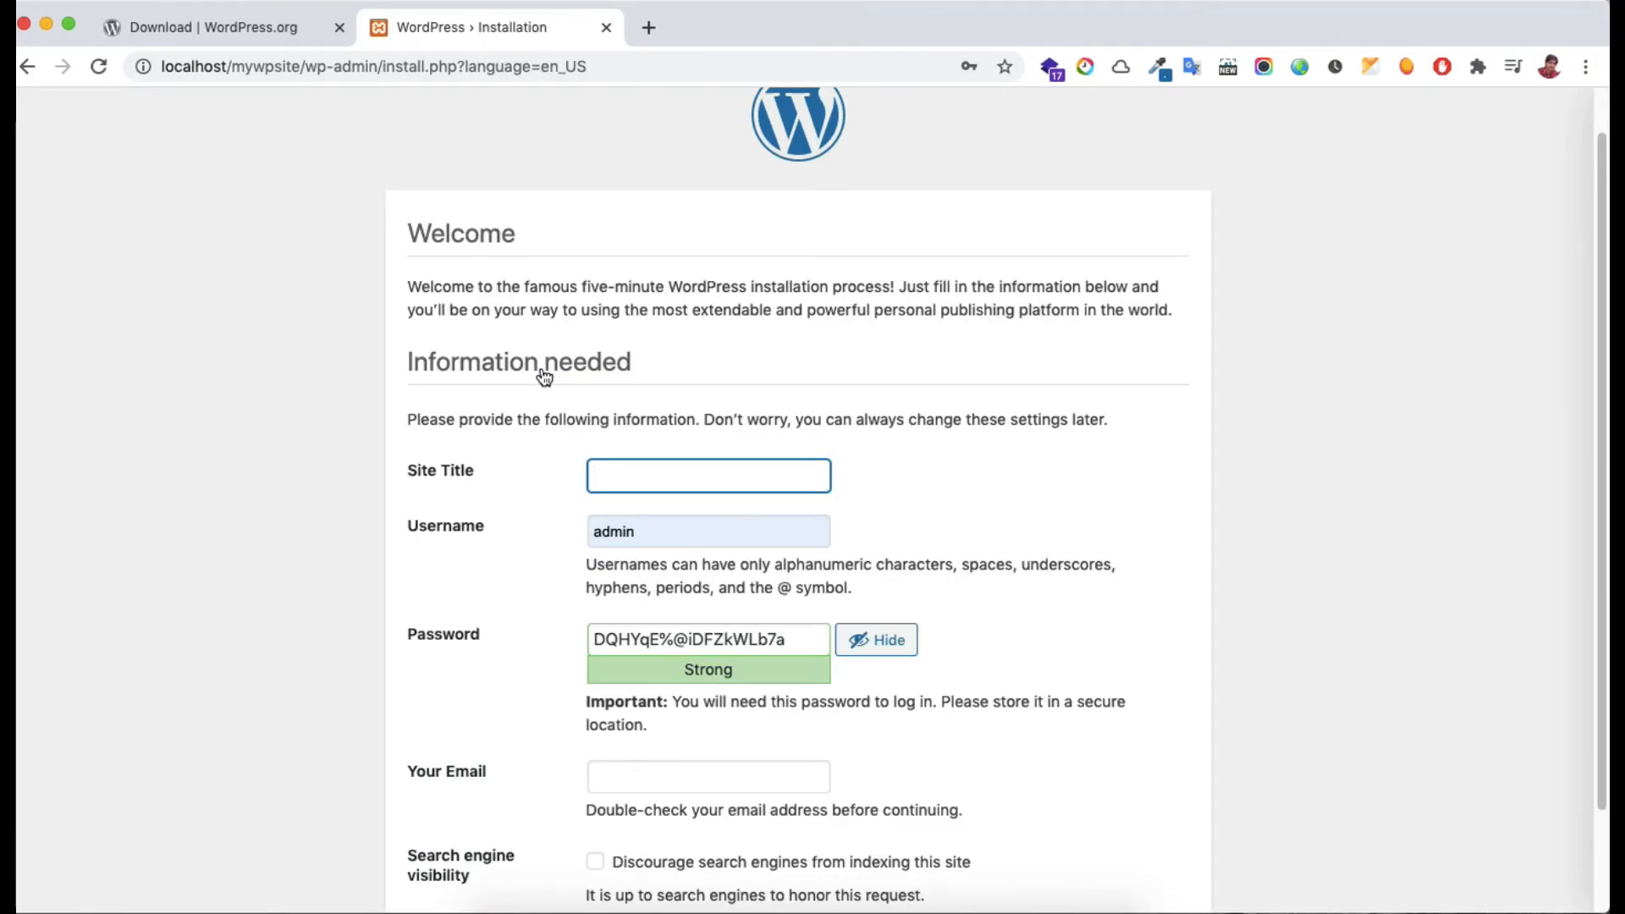
text(My WP Website)
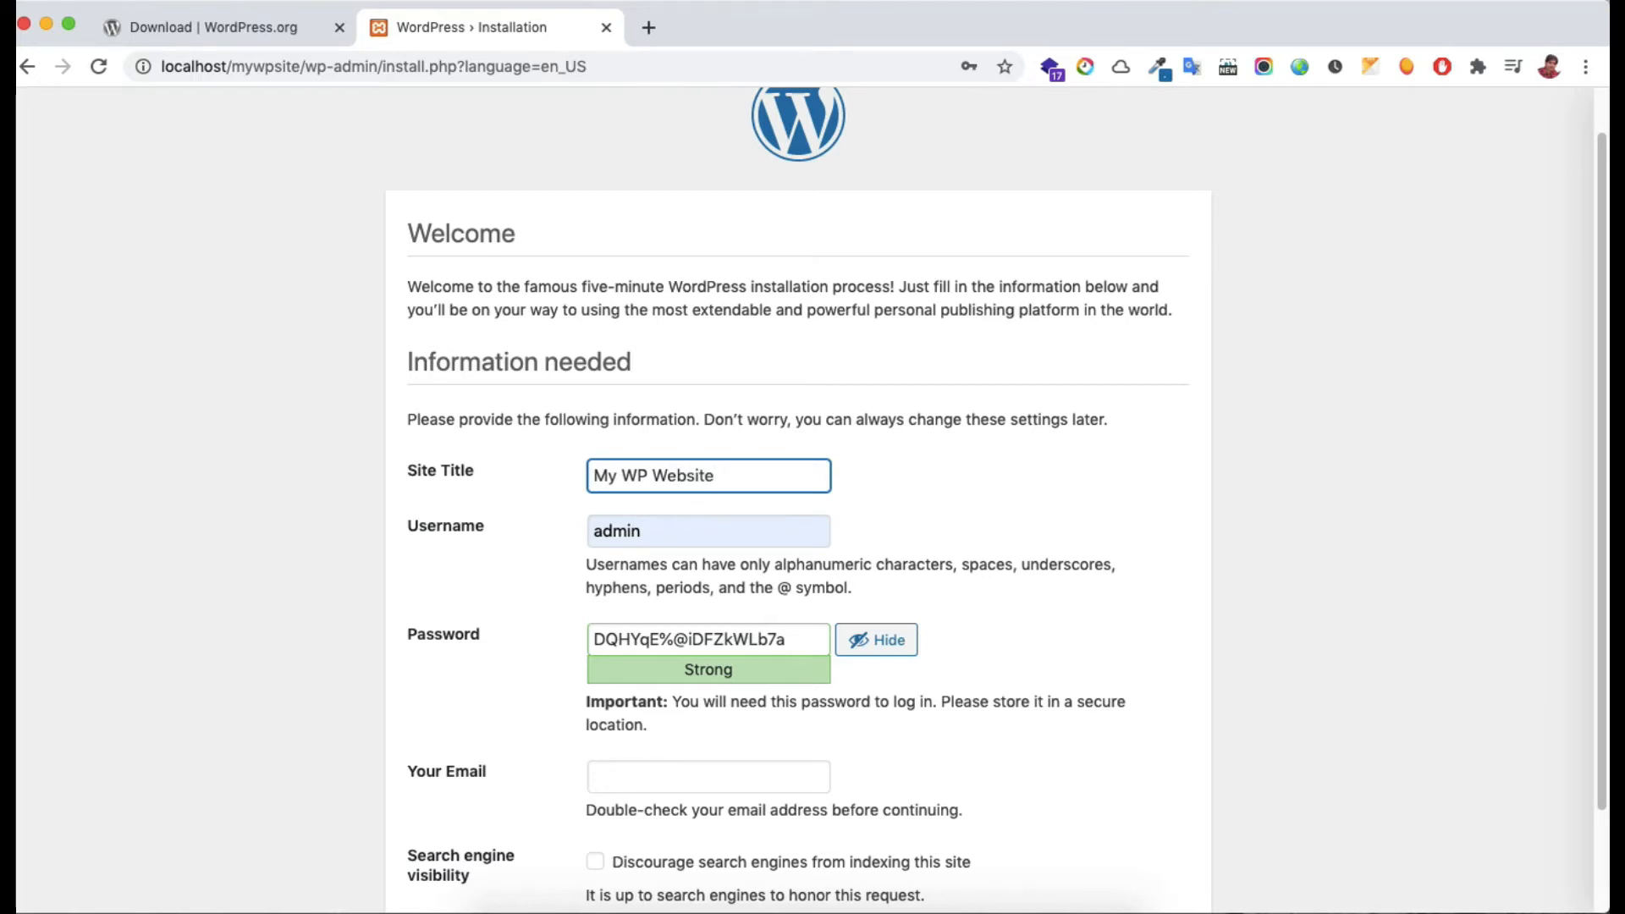
click(703, 539)
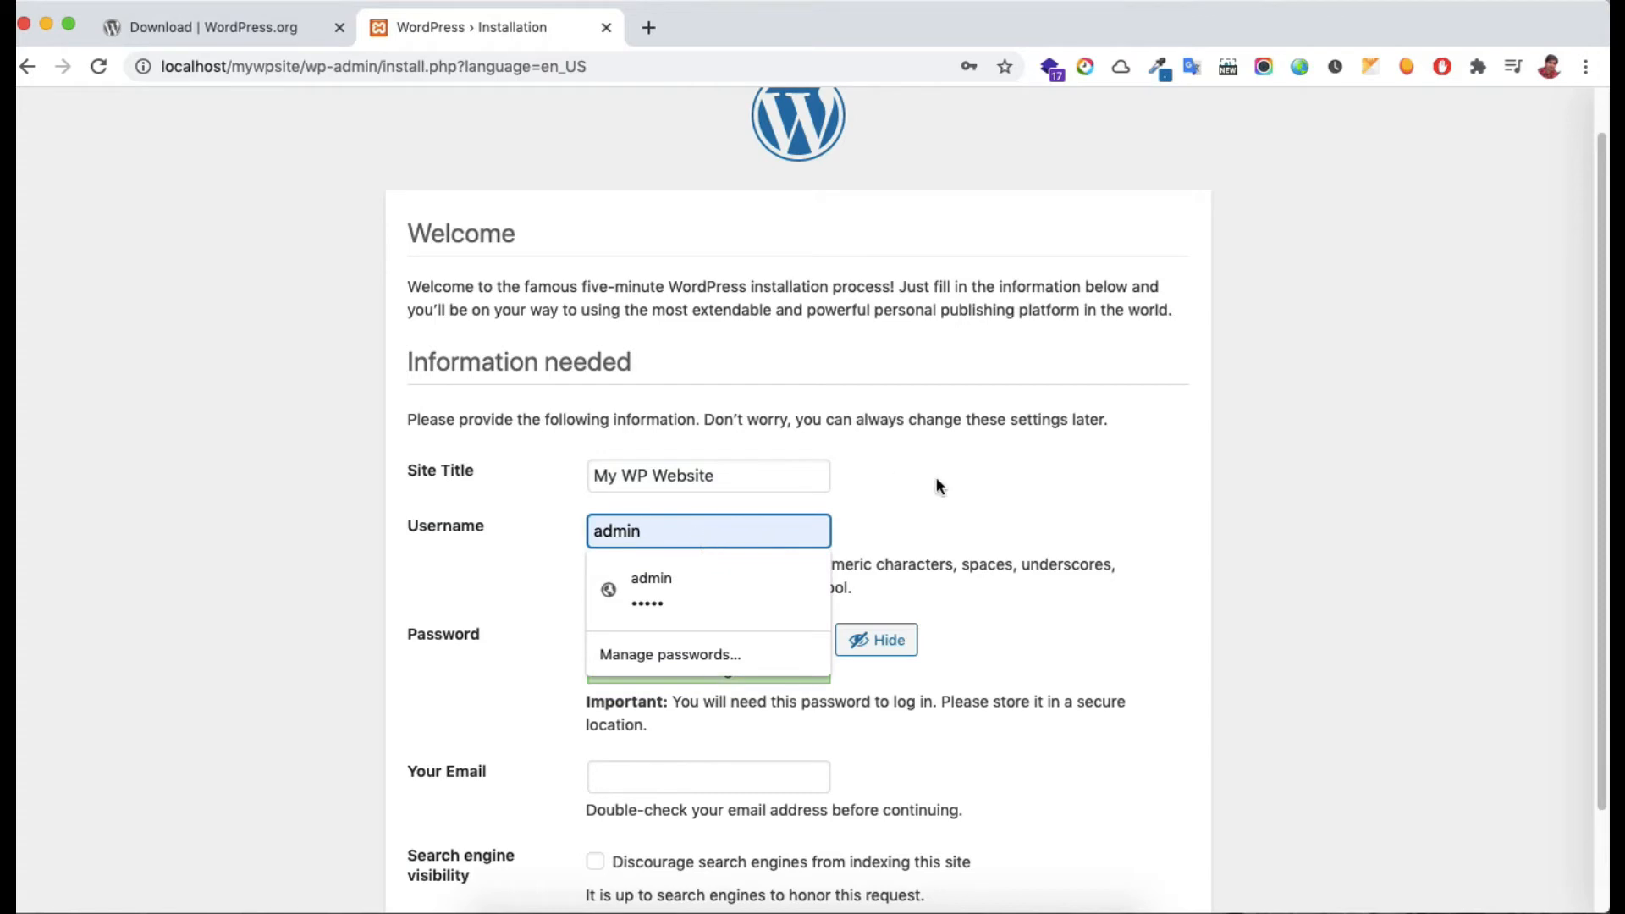
click(957, 518)
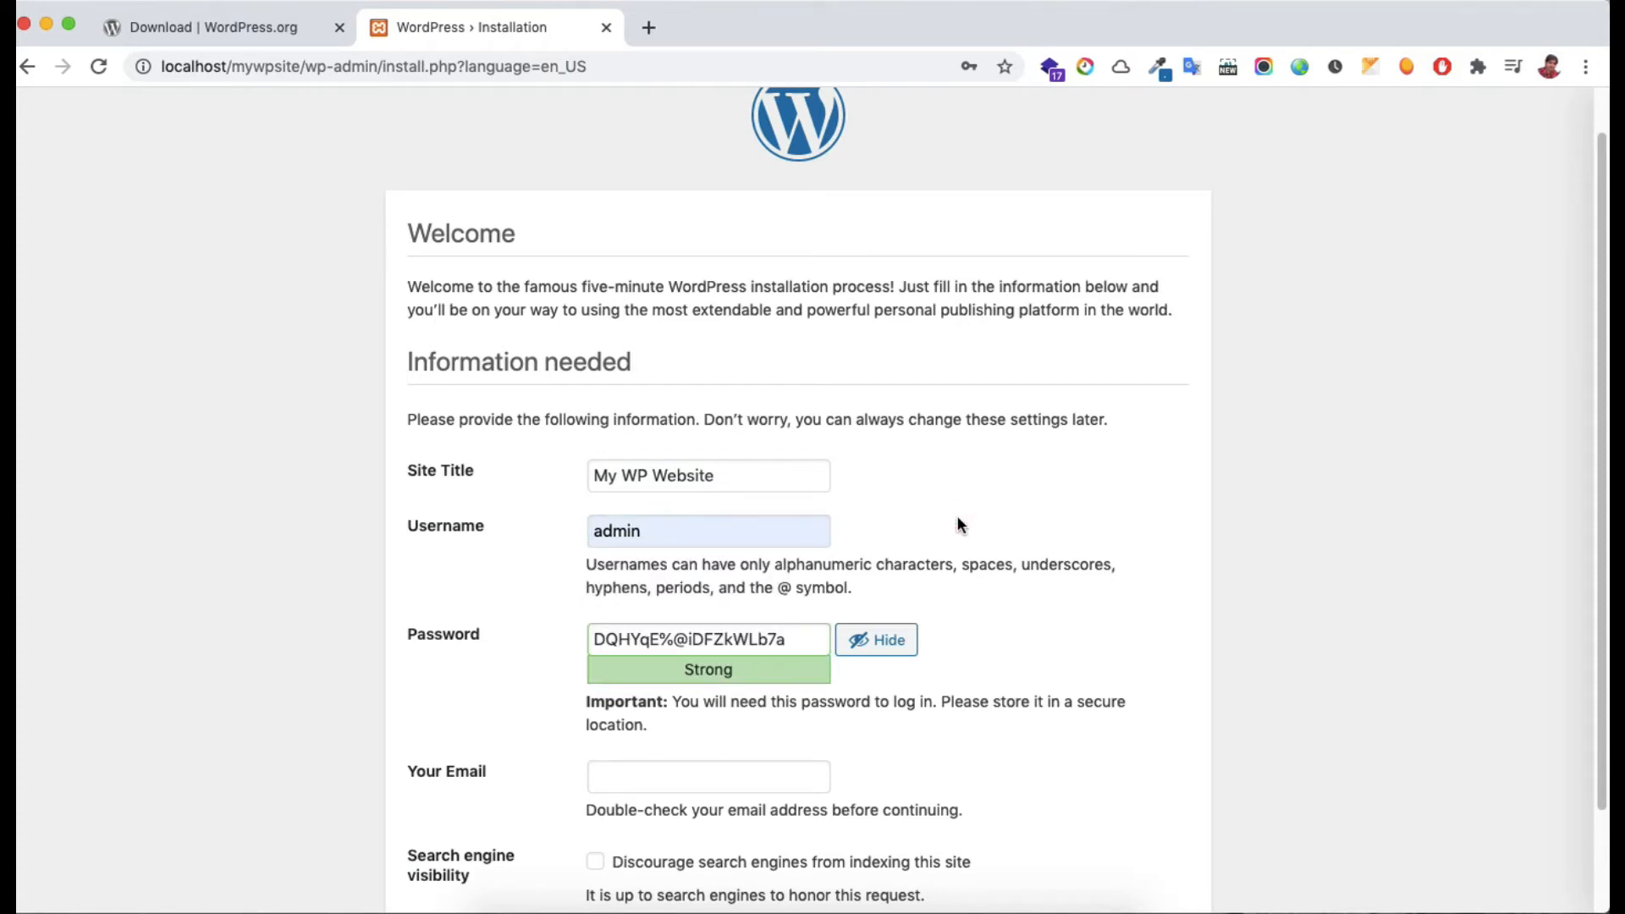
click(686, 539)
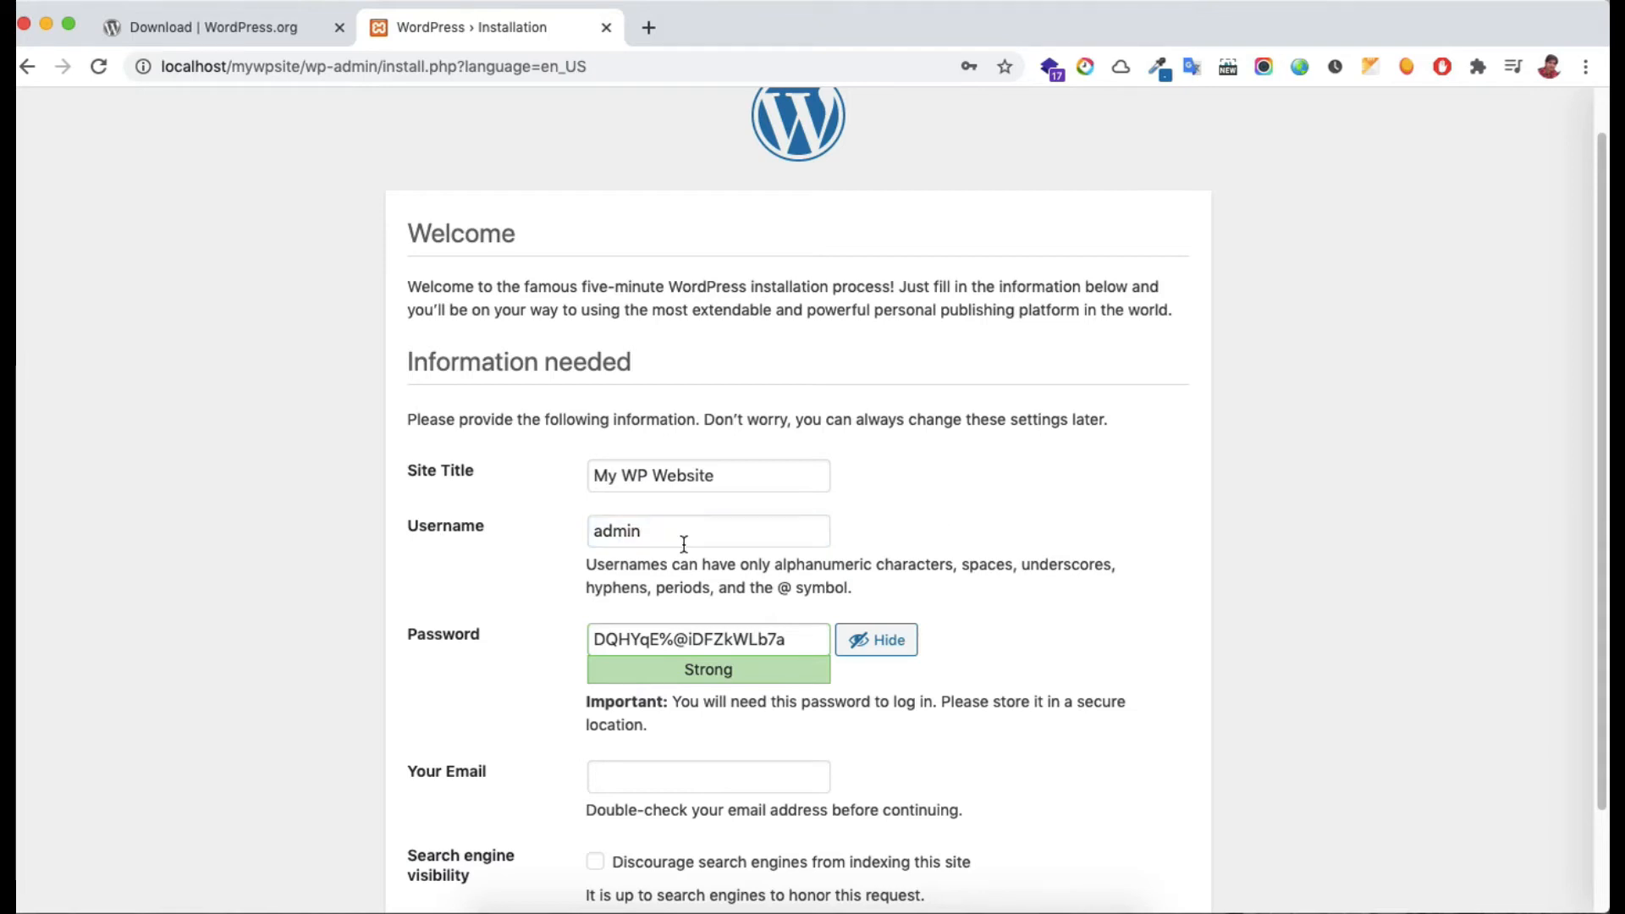
double_click(686, 539)
text(admin)
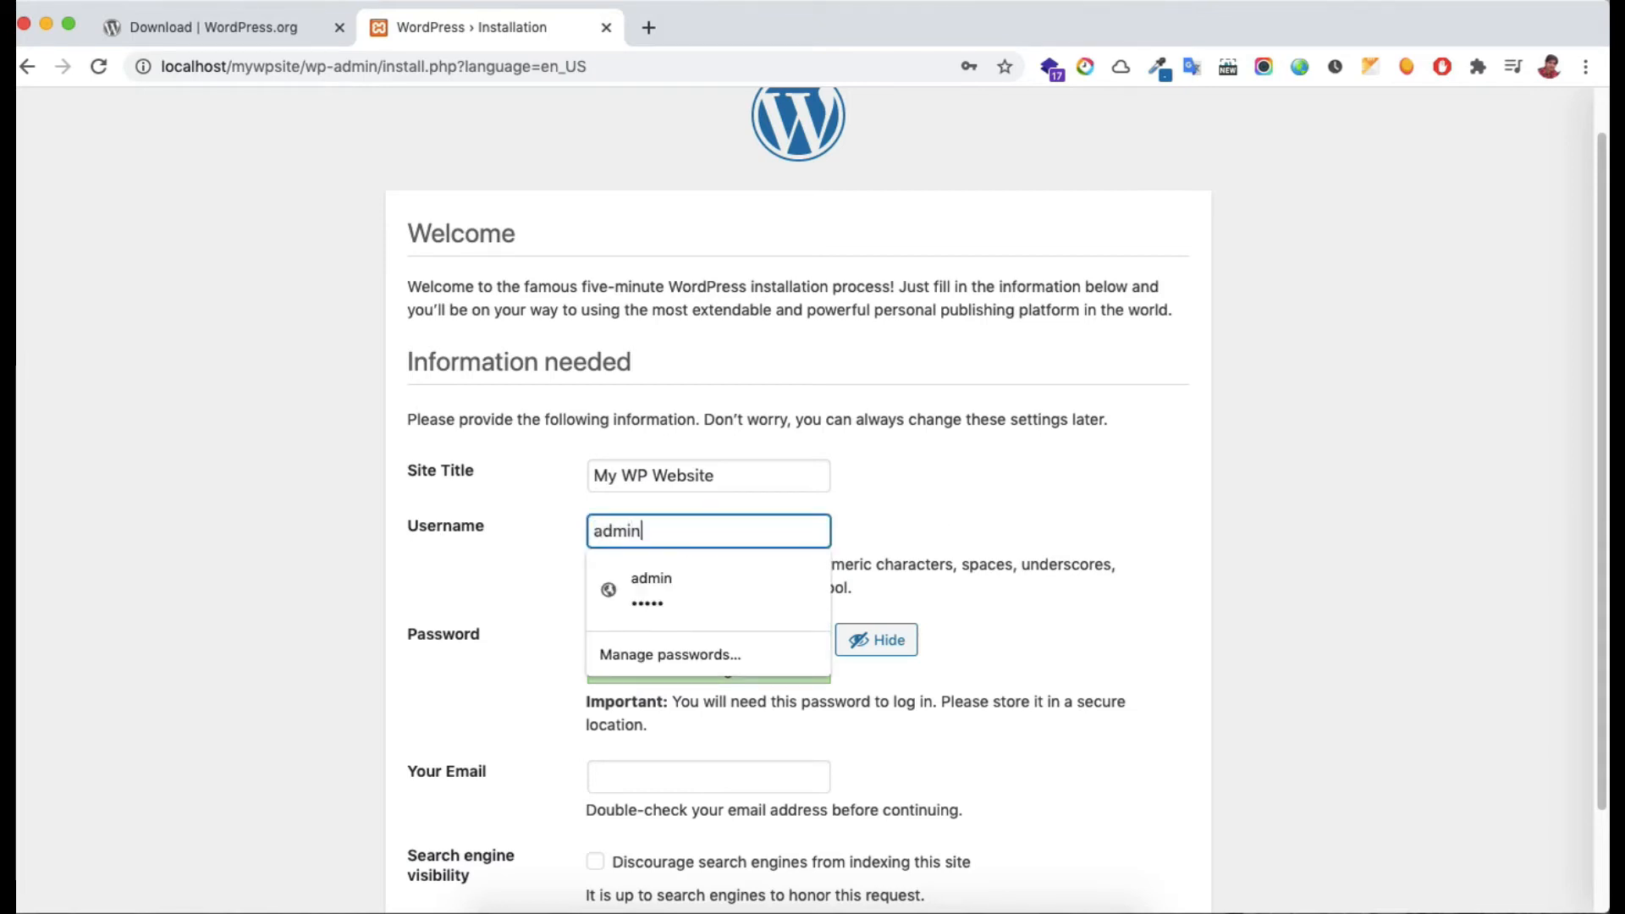
click(912, 506)
Set and confirm a weak password, enter the admin e-mail, discourage search engines, and install
double_click(626, 641)
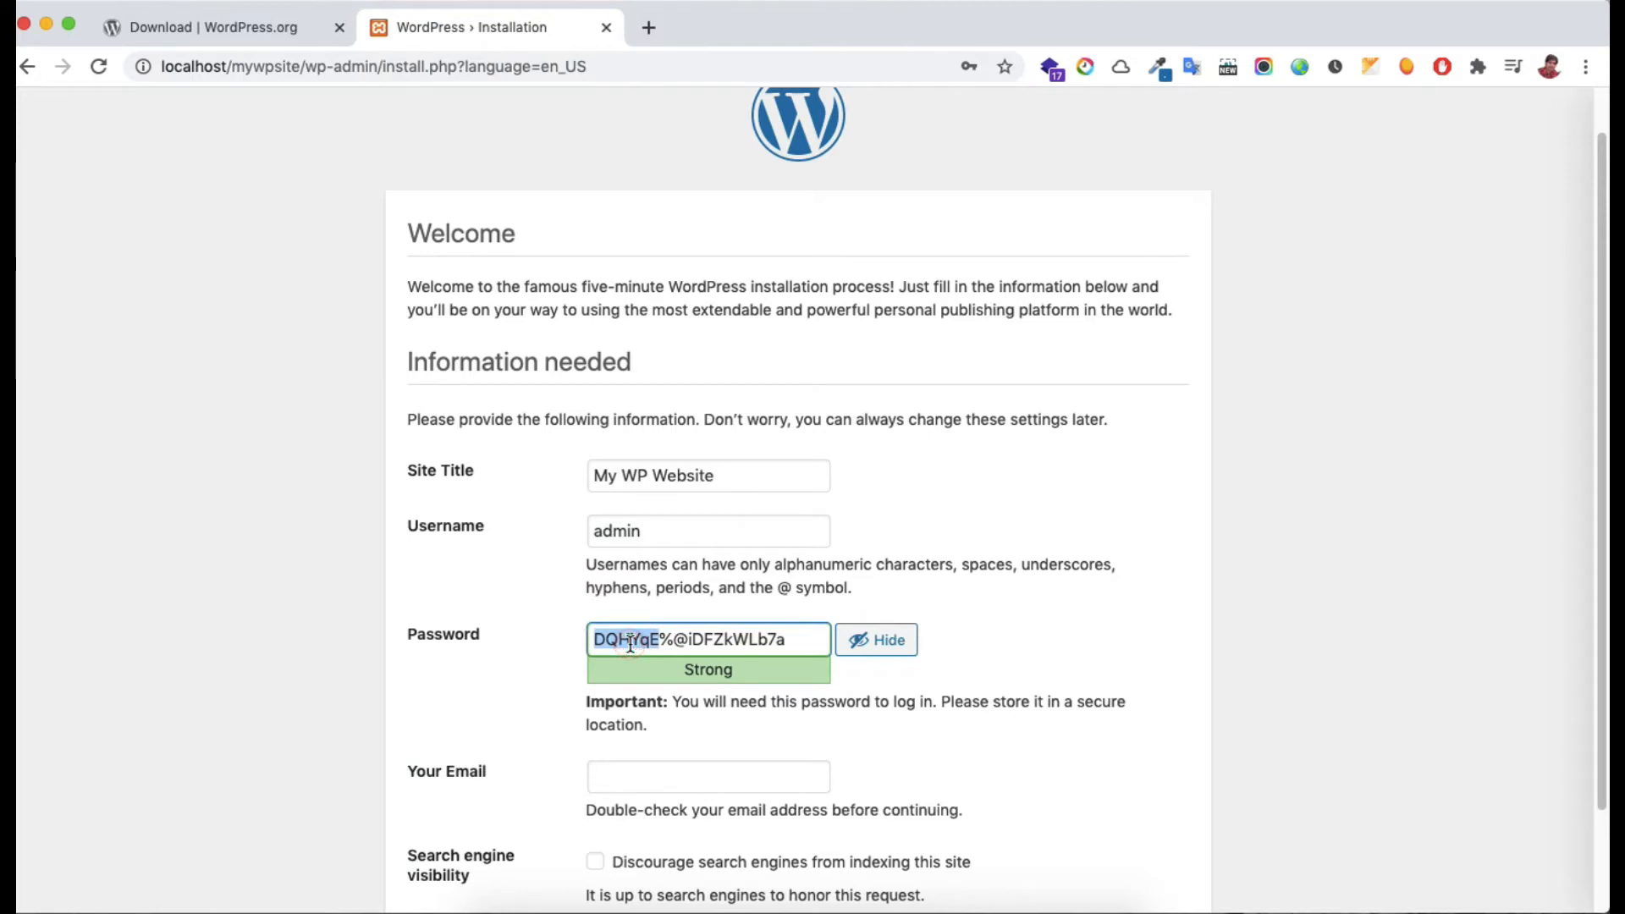
triple_click(630, 643)
text(admin)
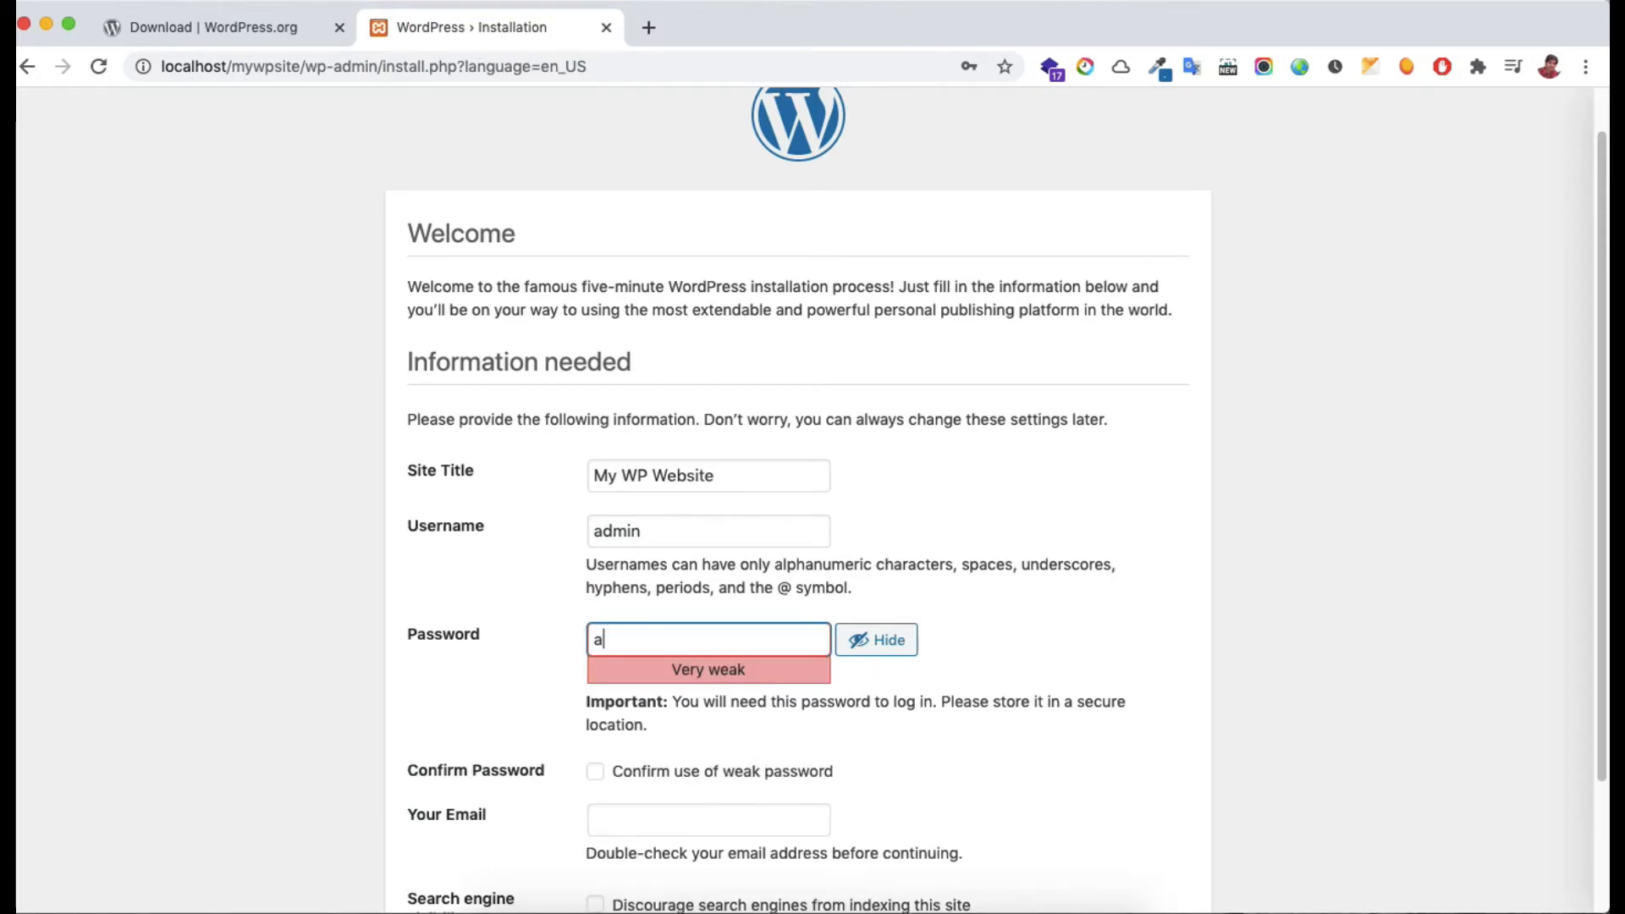
click(1117, 550)
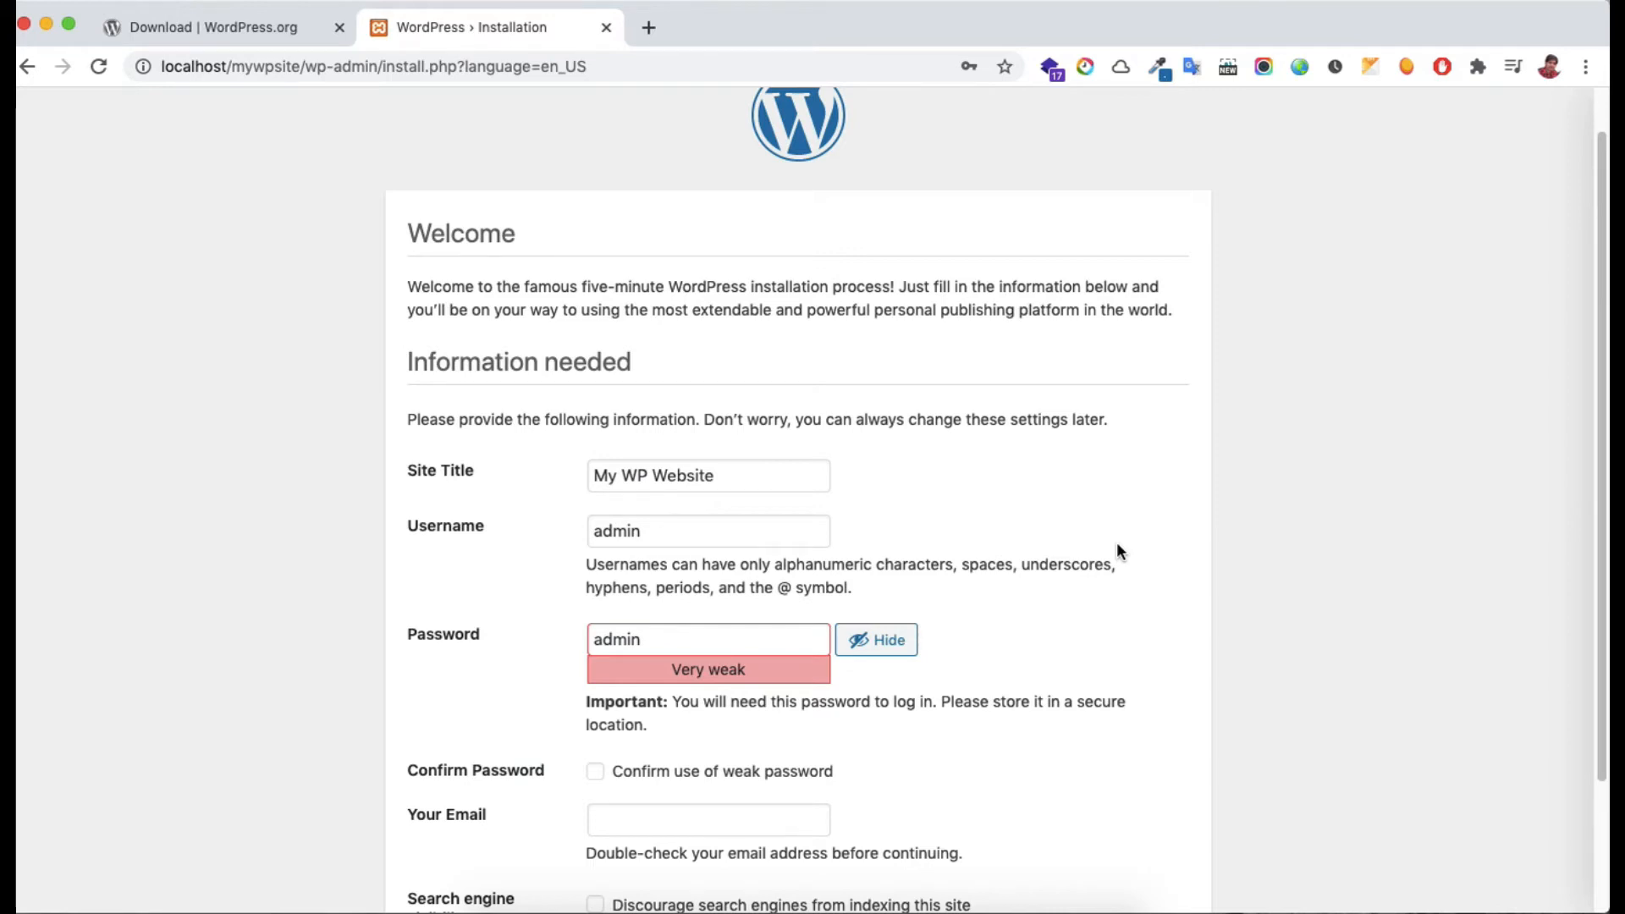
scroll(773, 686, down, 1)
click(597, 739)
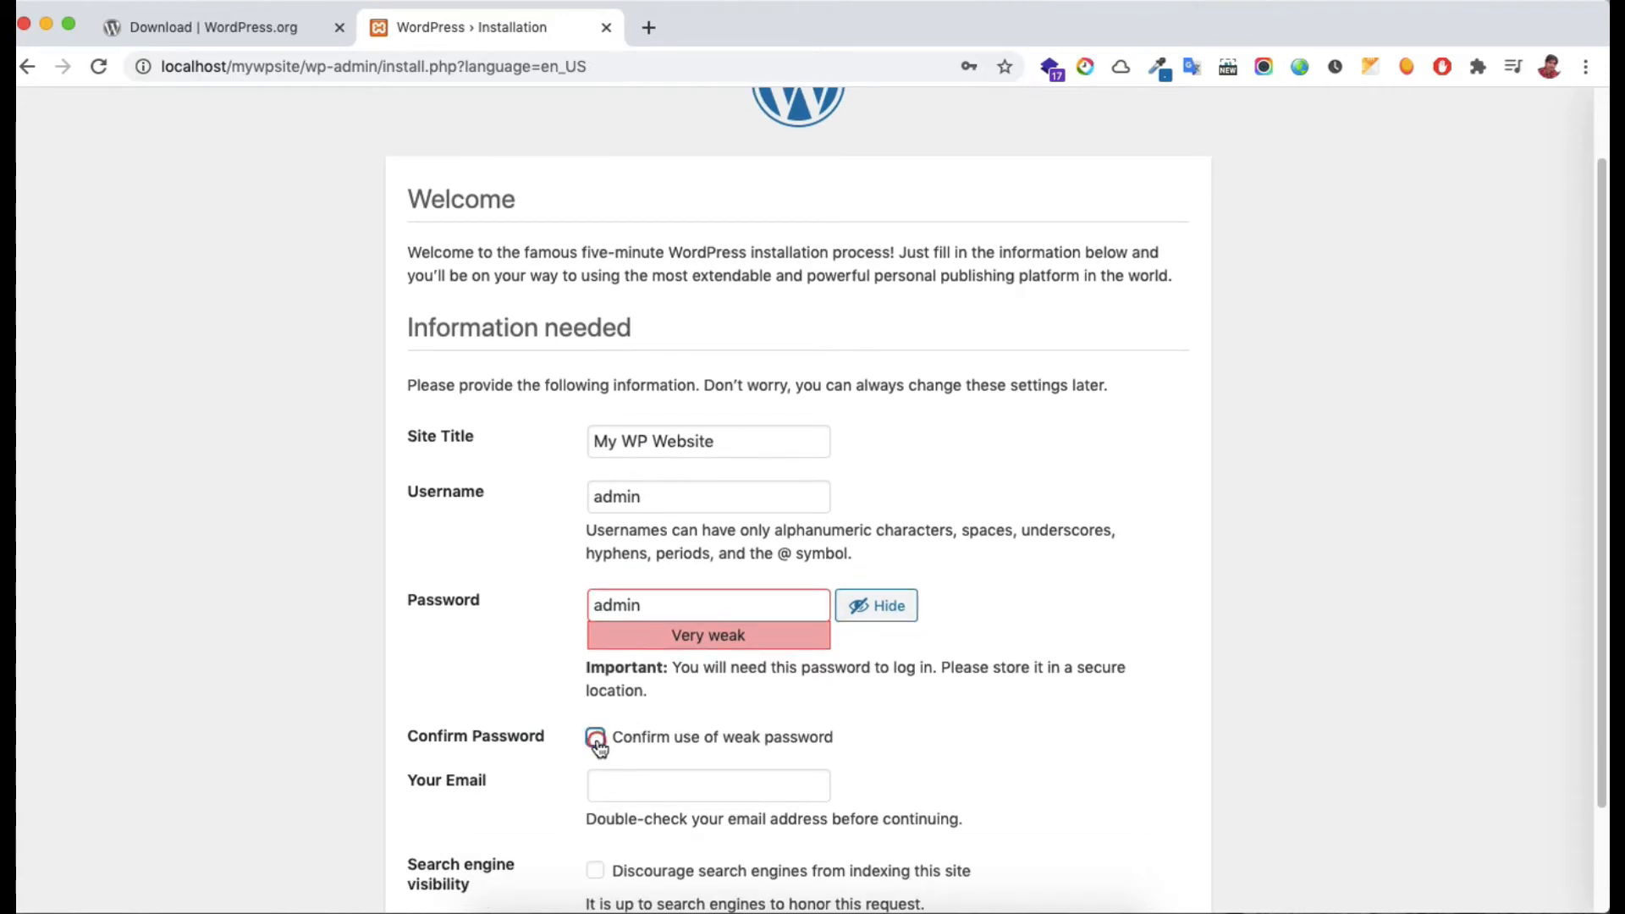
scroll(660, 736, down, 1)
click(659, 733)
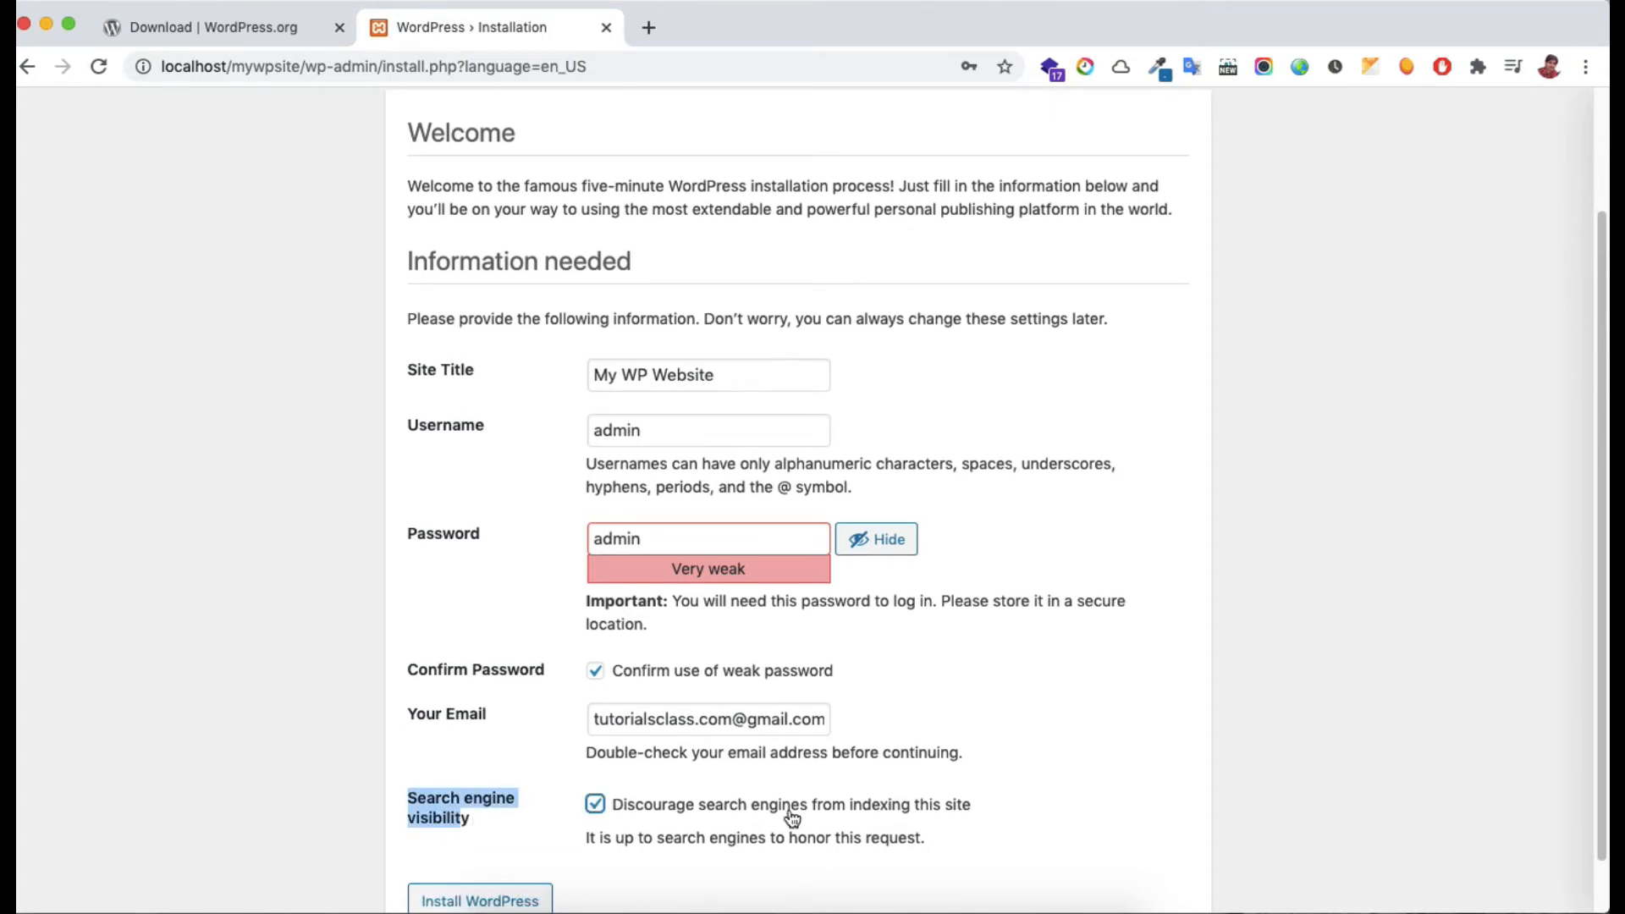
scroll(792, 817, down, 2)
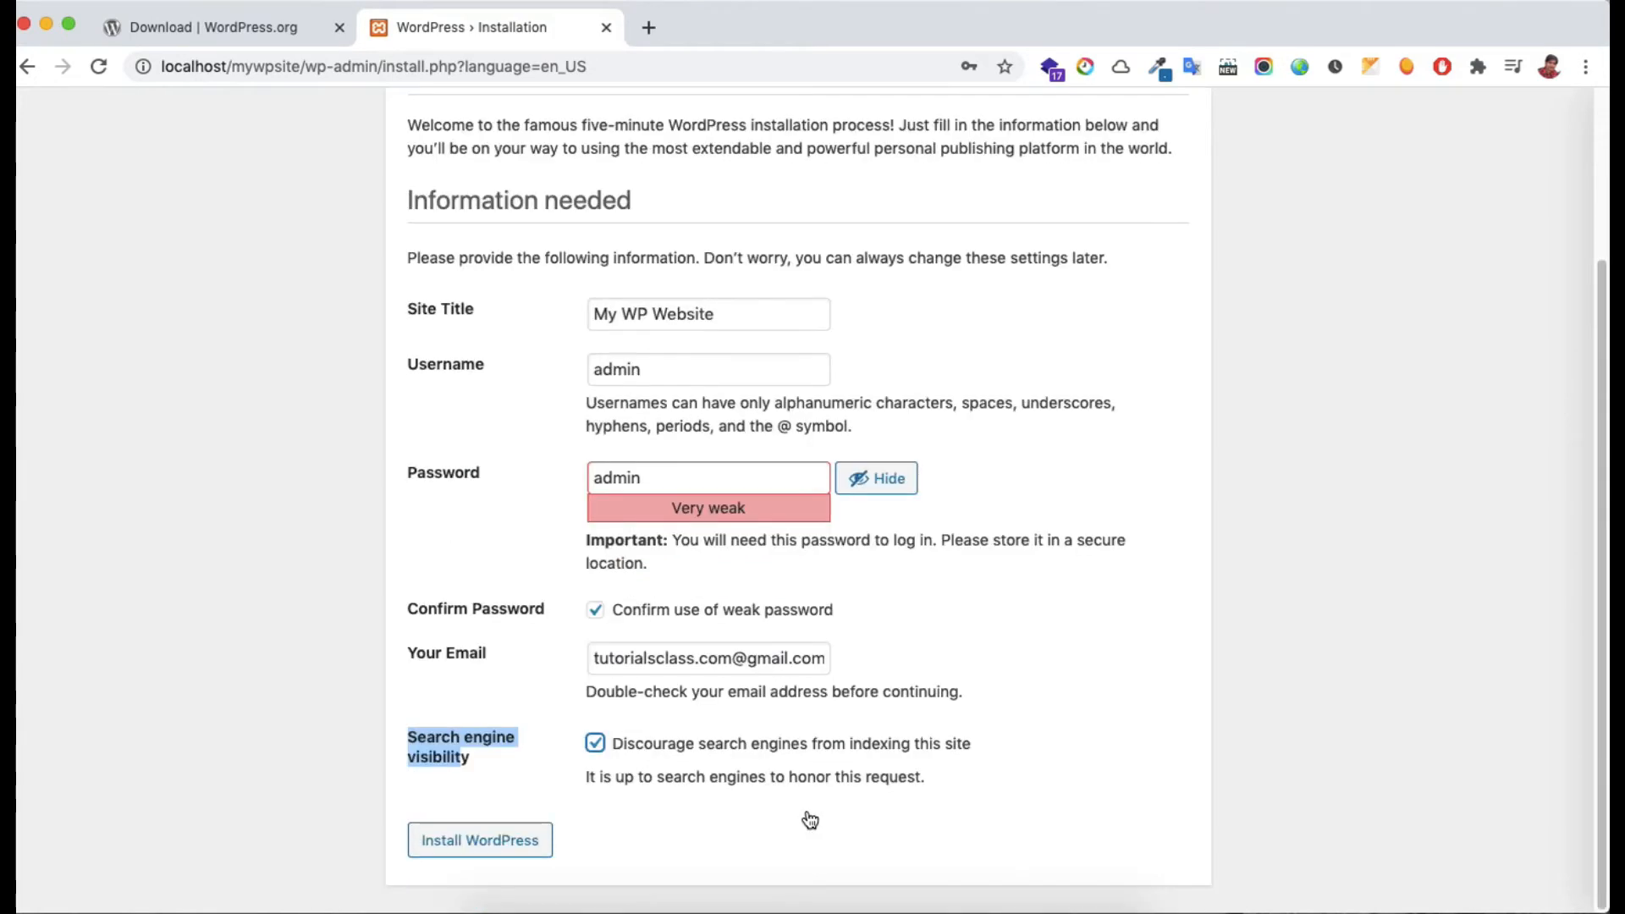
click(474, 857)
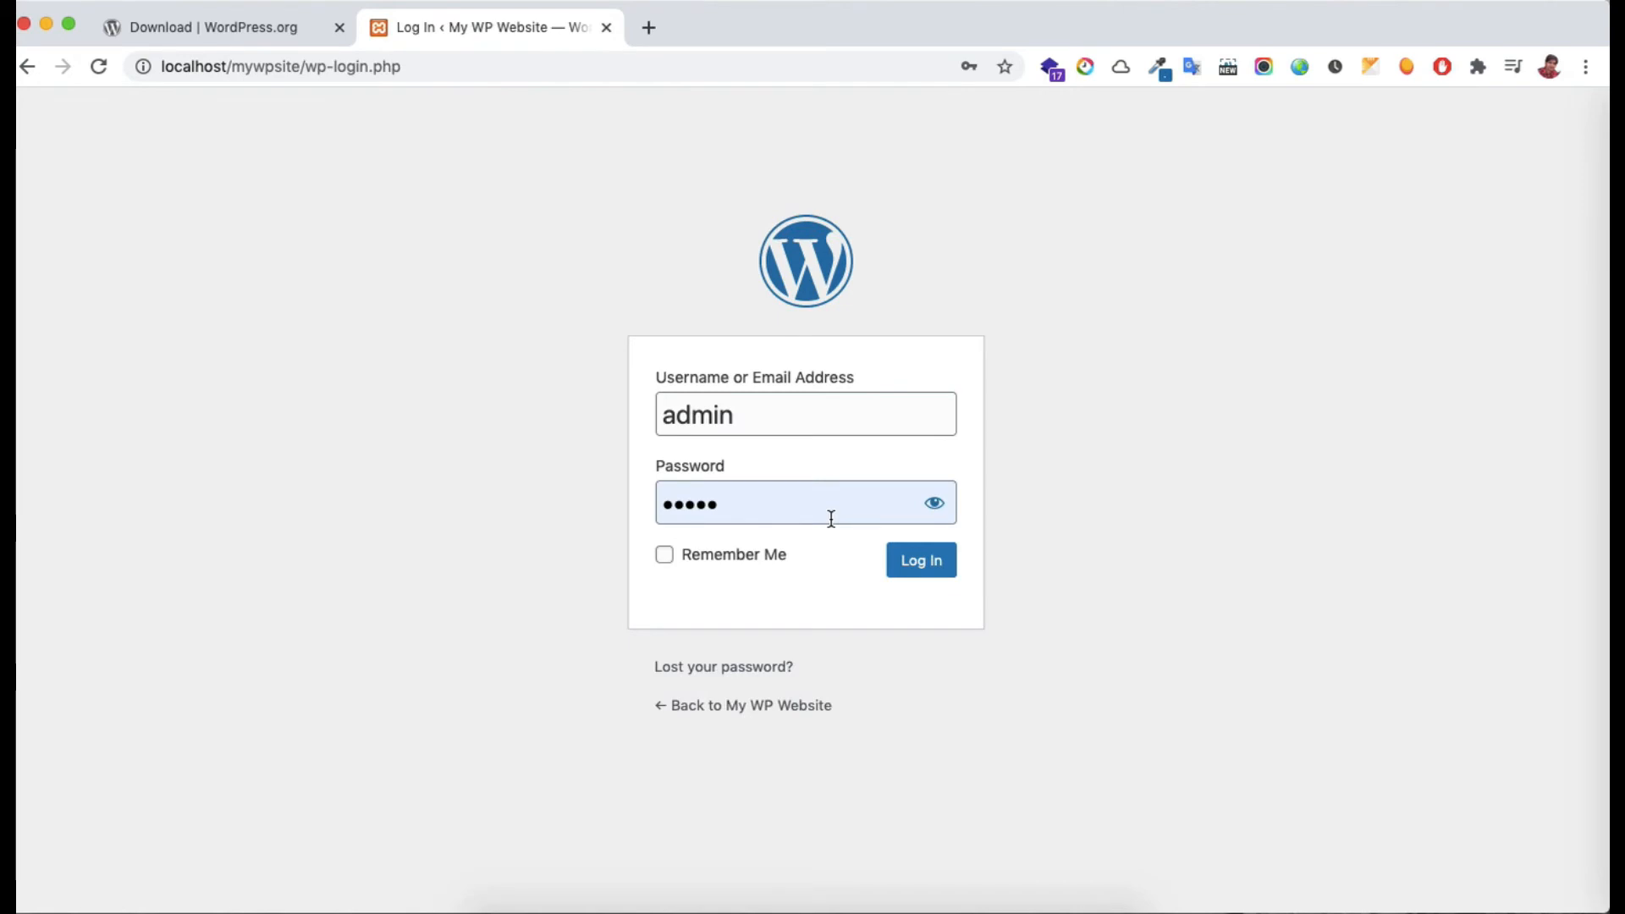
Log in with the admin credentials to reach the My WP Website dashboard
click(919, 565)
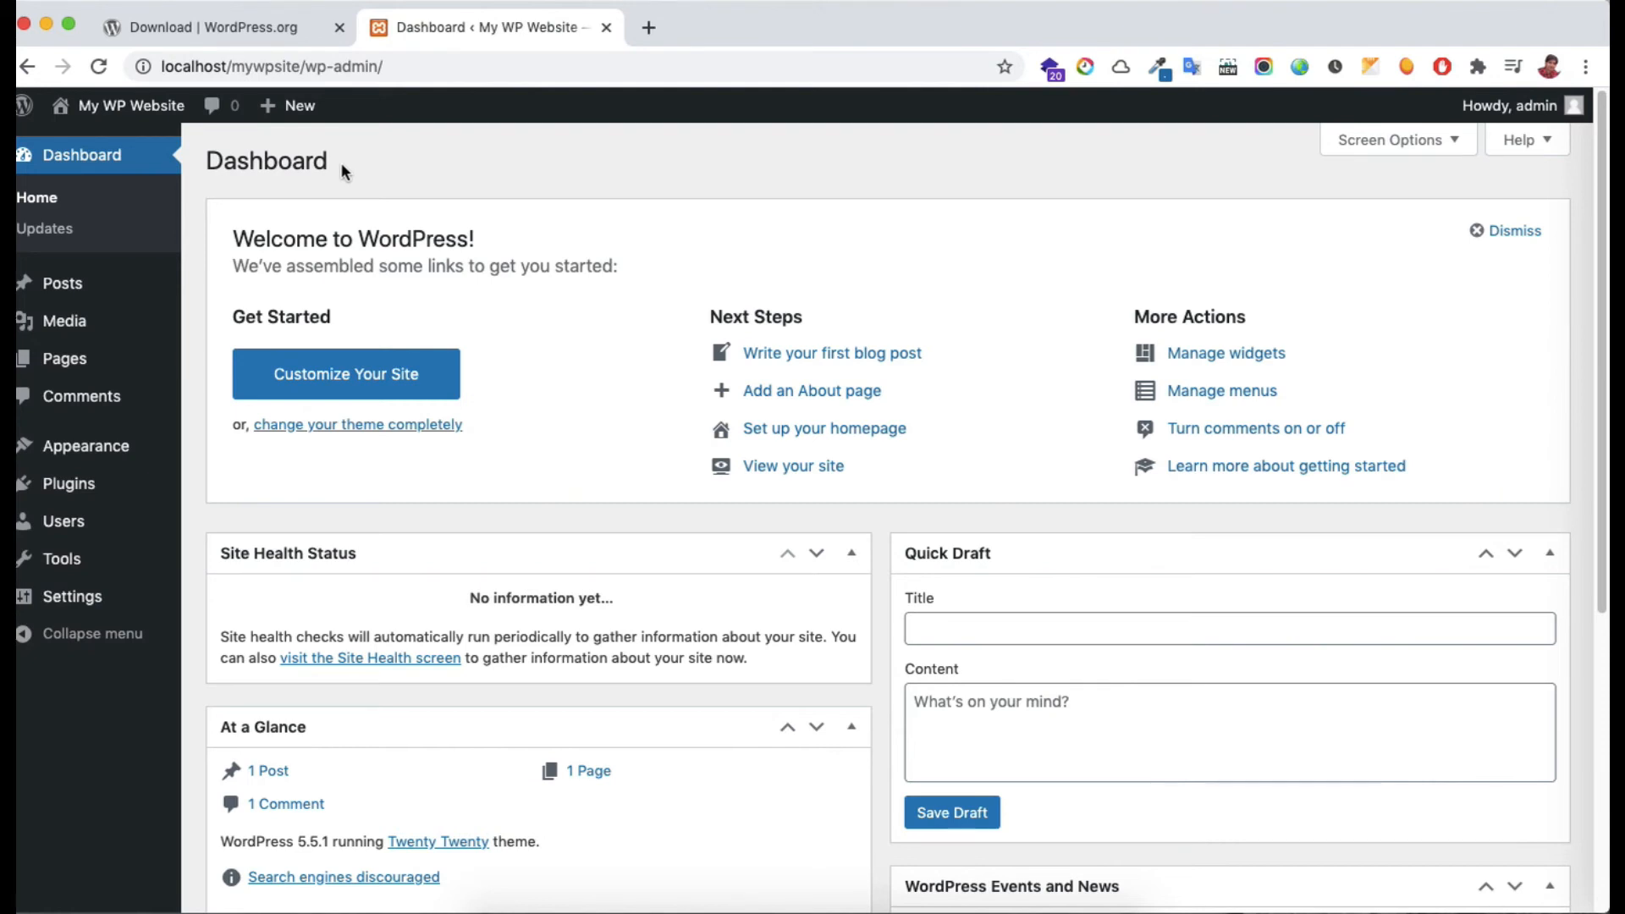
mouse_move(114, 293)
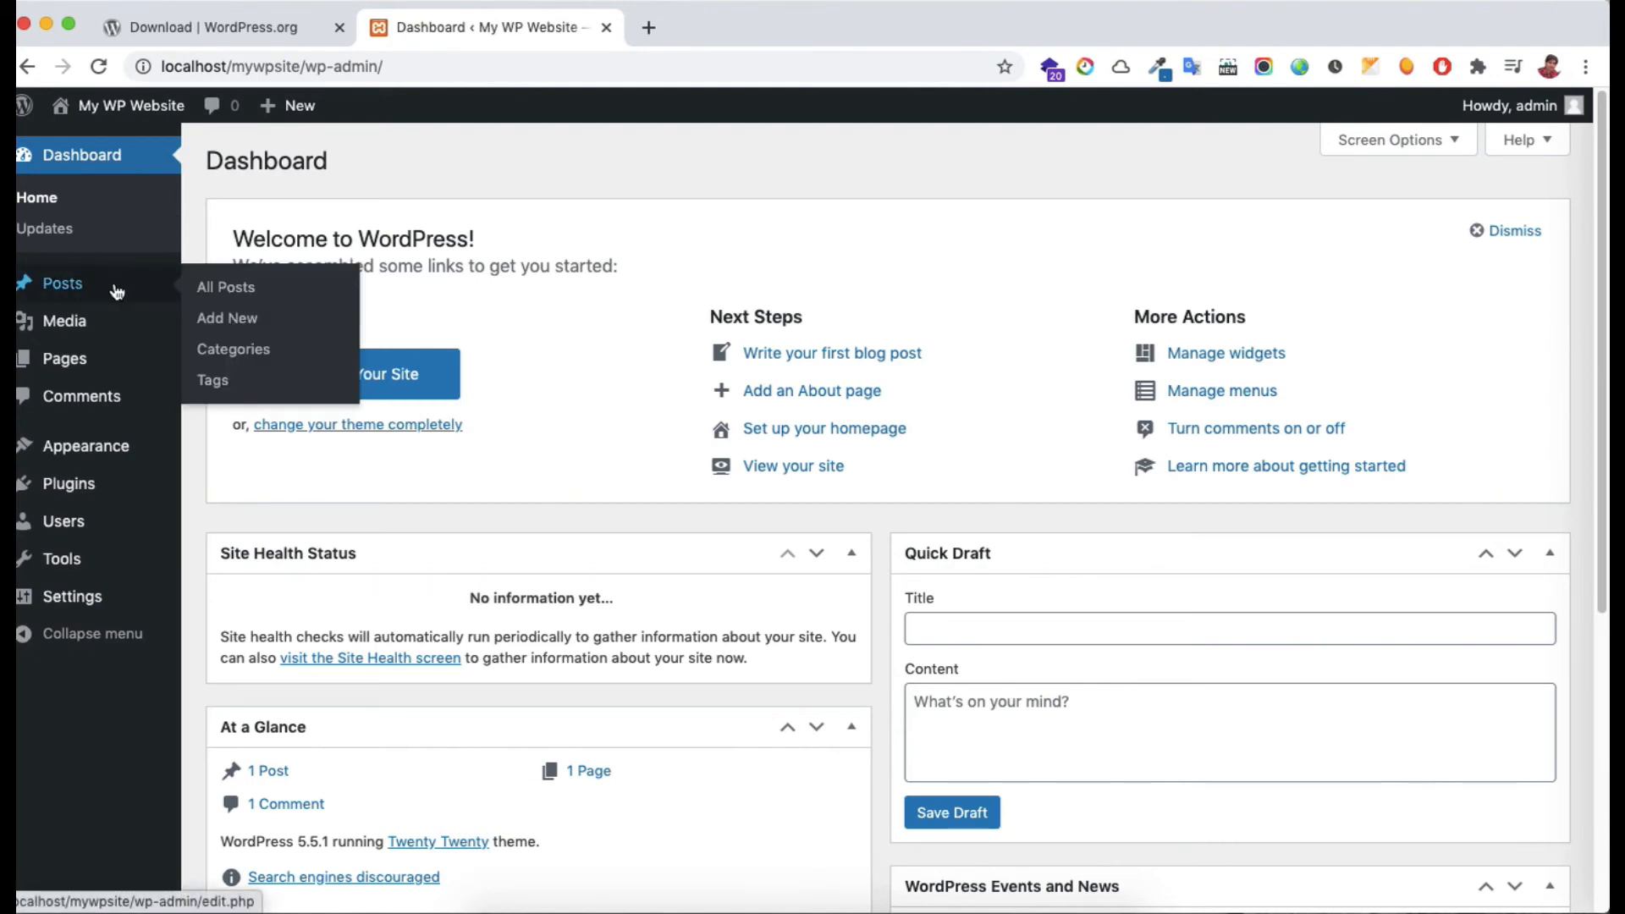
mouse_move(139, 373)
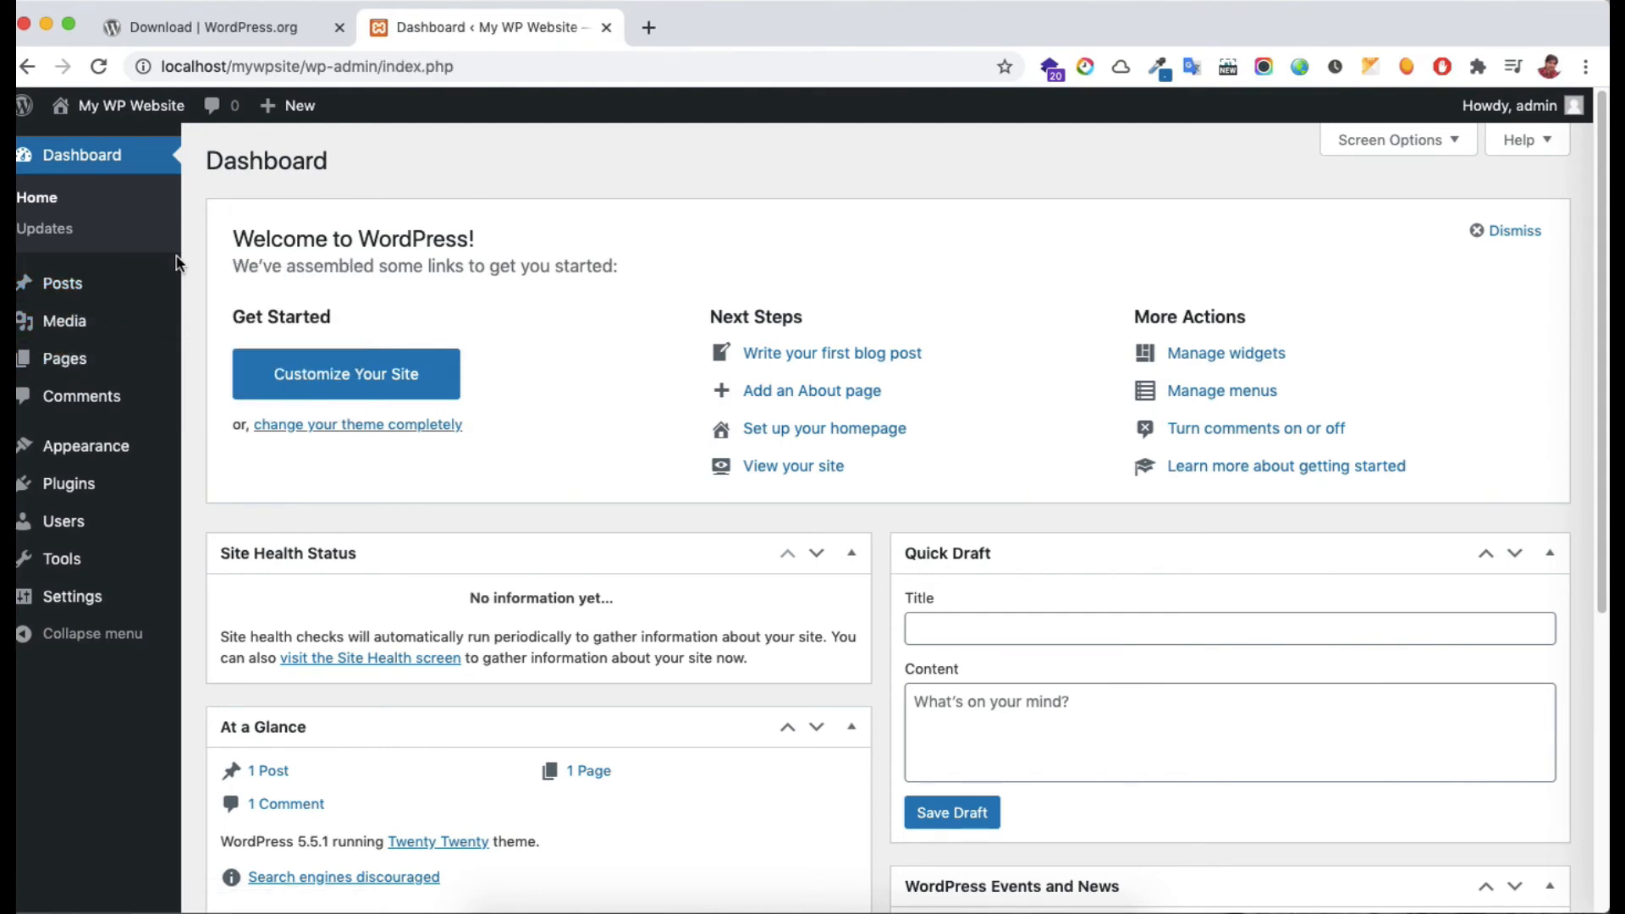
click(149, 285)
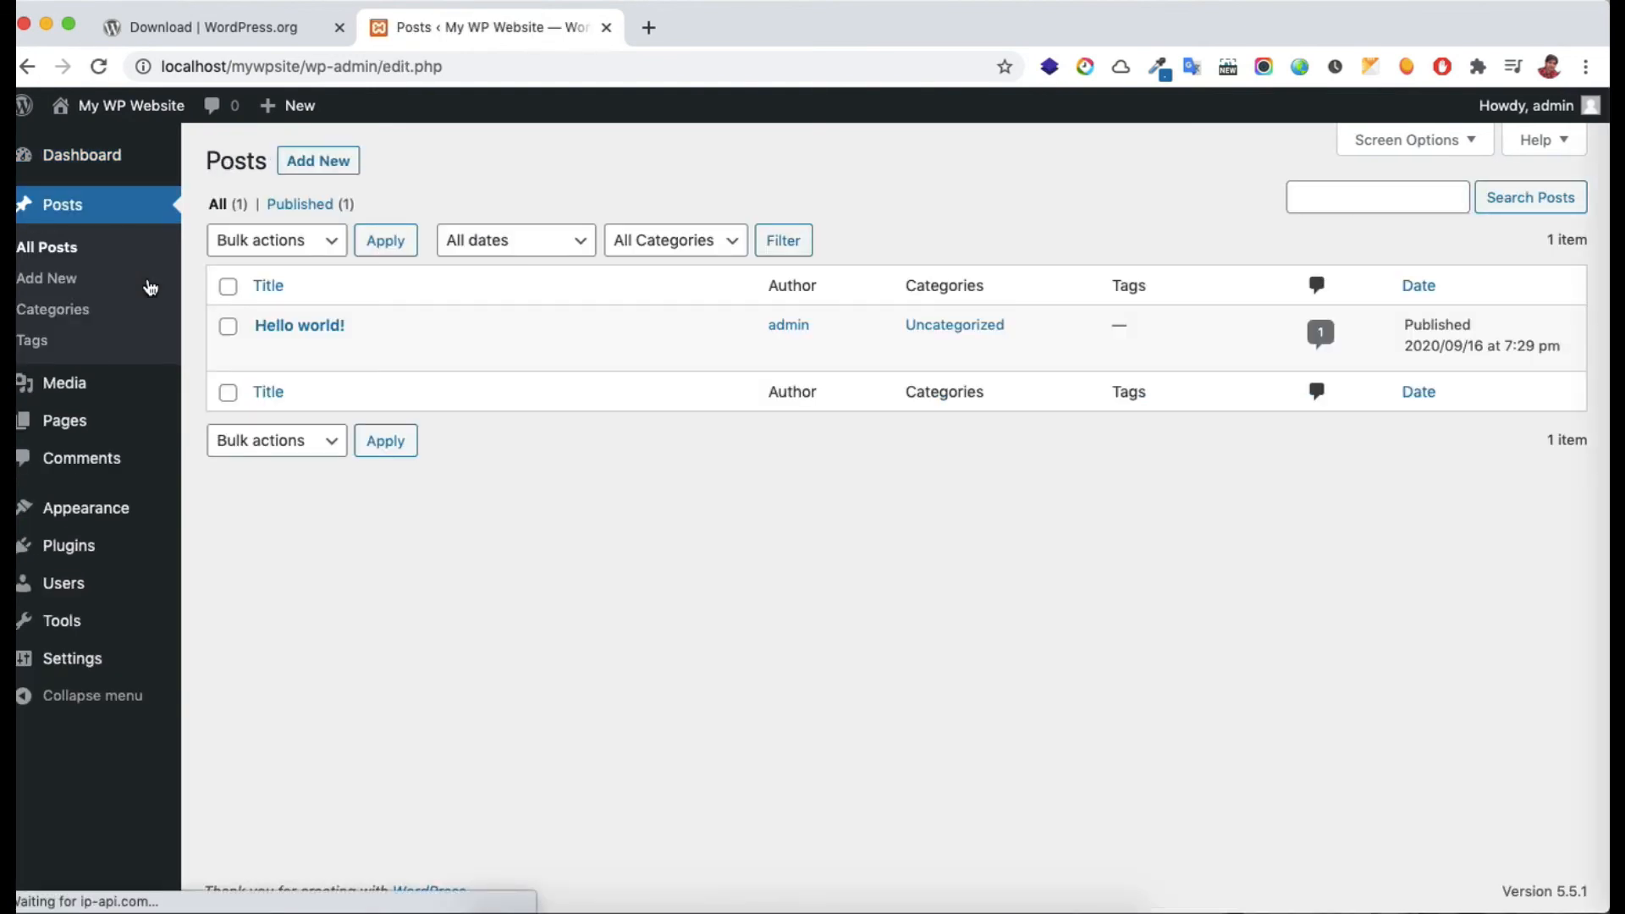
mouse_move(411, 320)
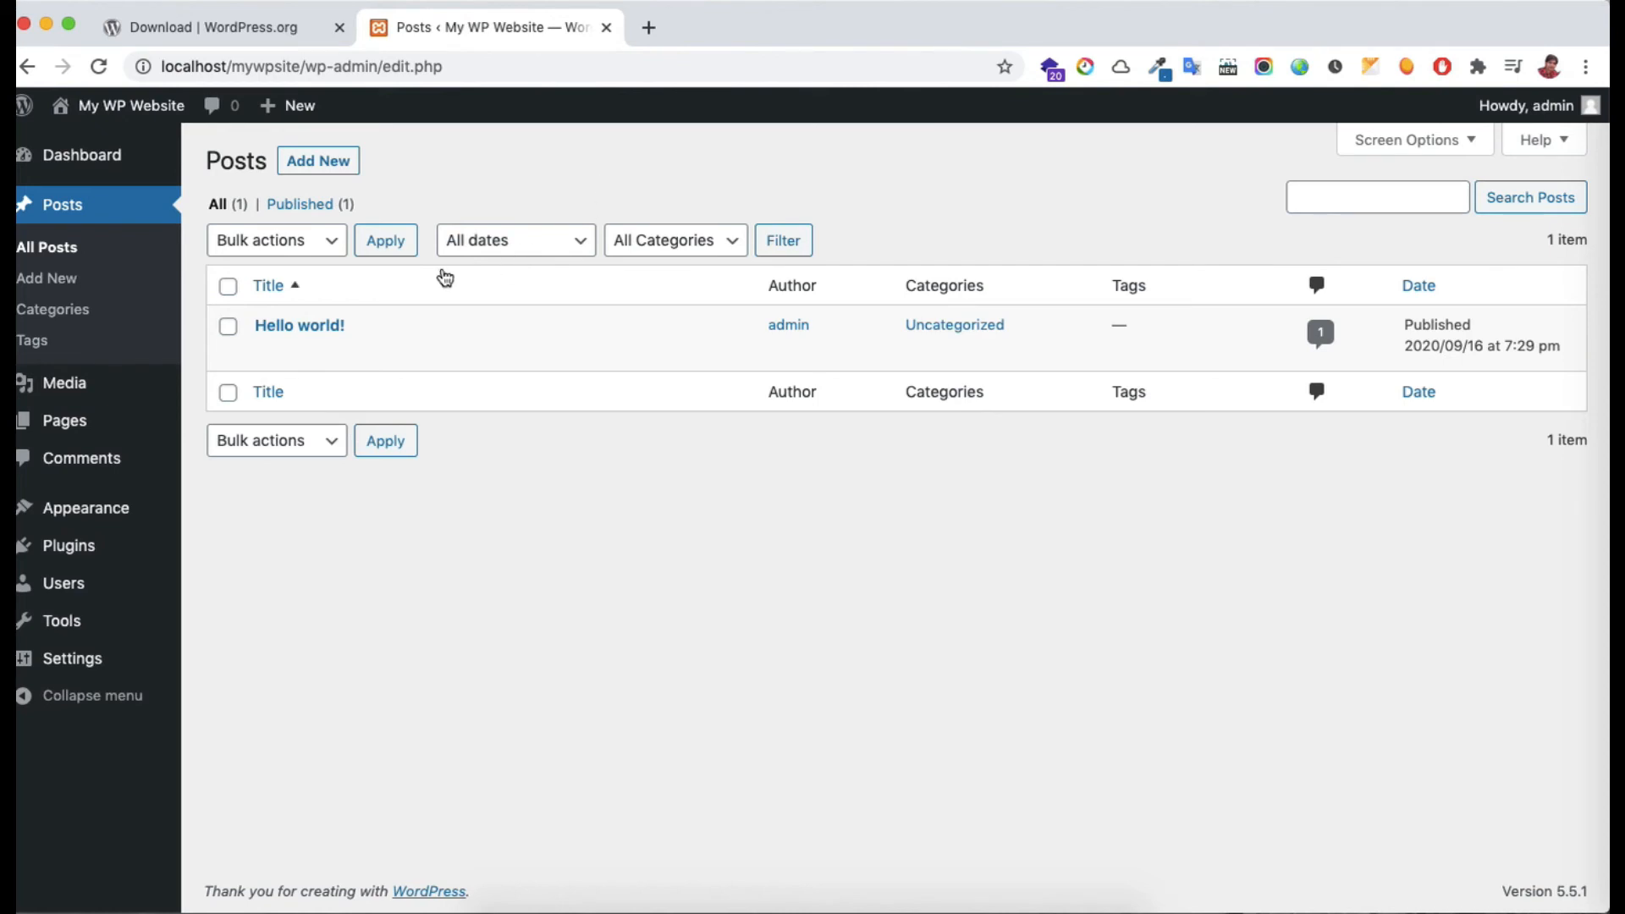
mouse_move(335, 327)
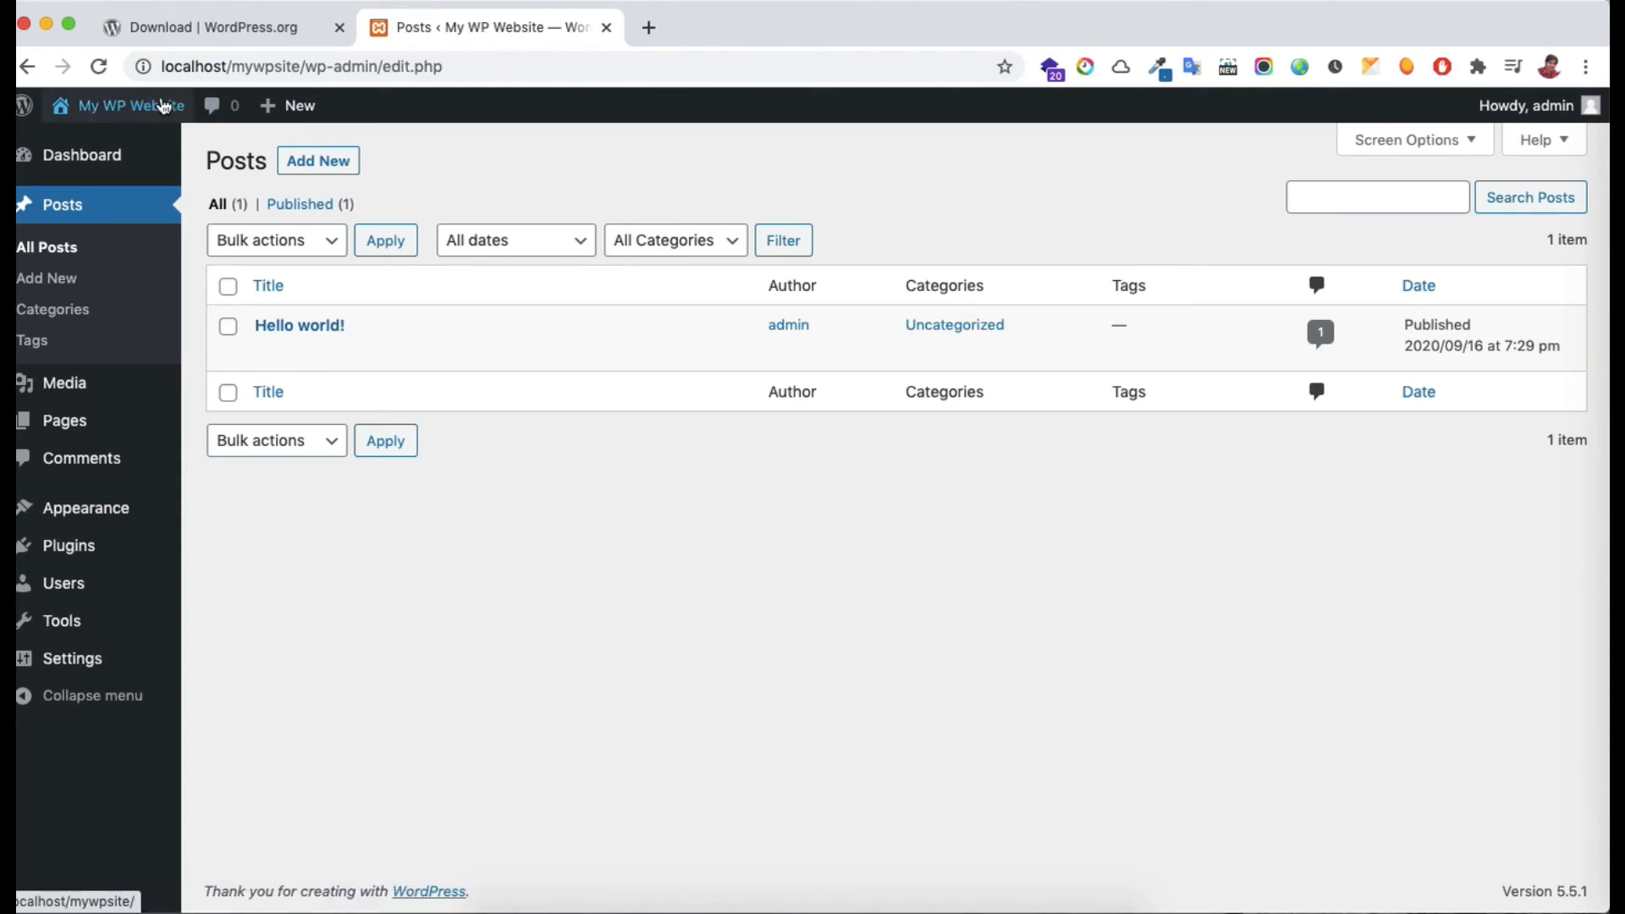
mouse_move(161, 106)
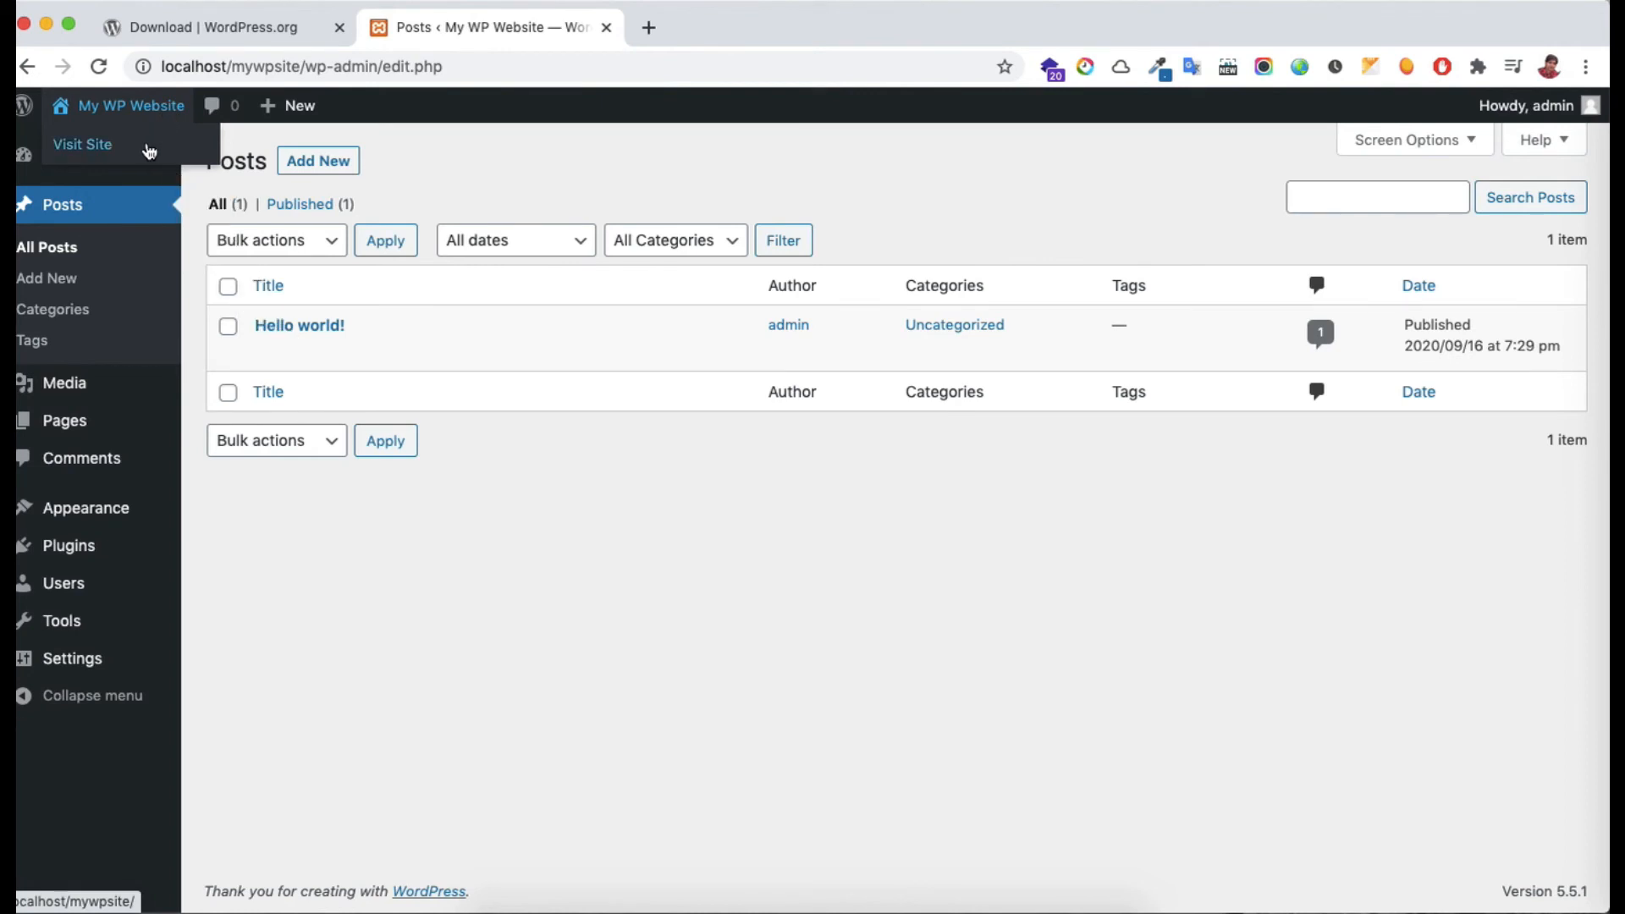
View the site's front page in a new tab, then start a new post from the admin Posts list
super+click(150, 152)
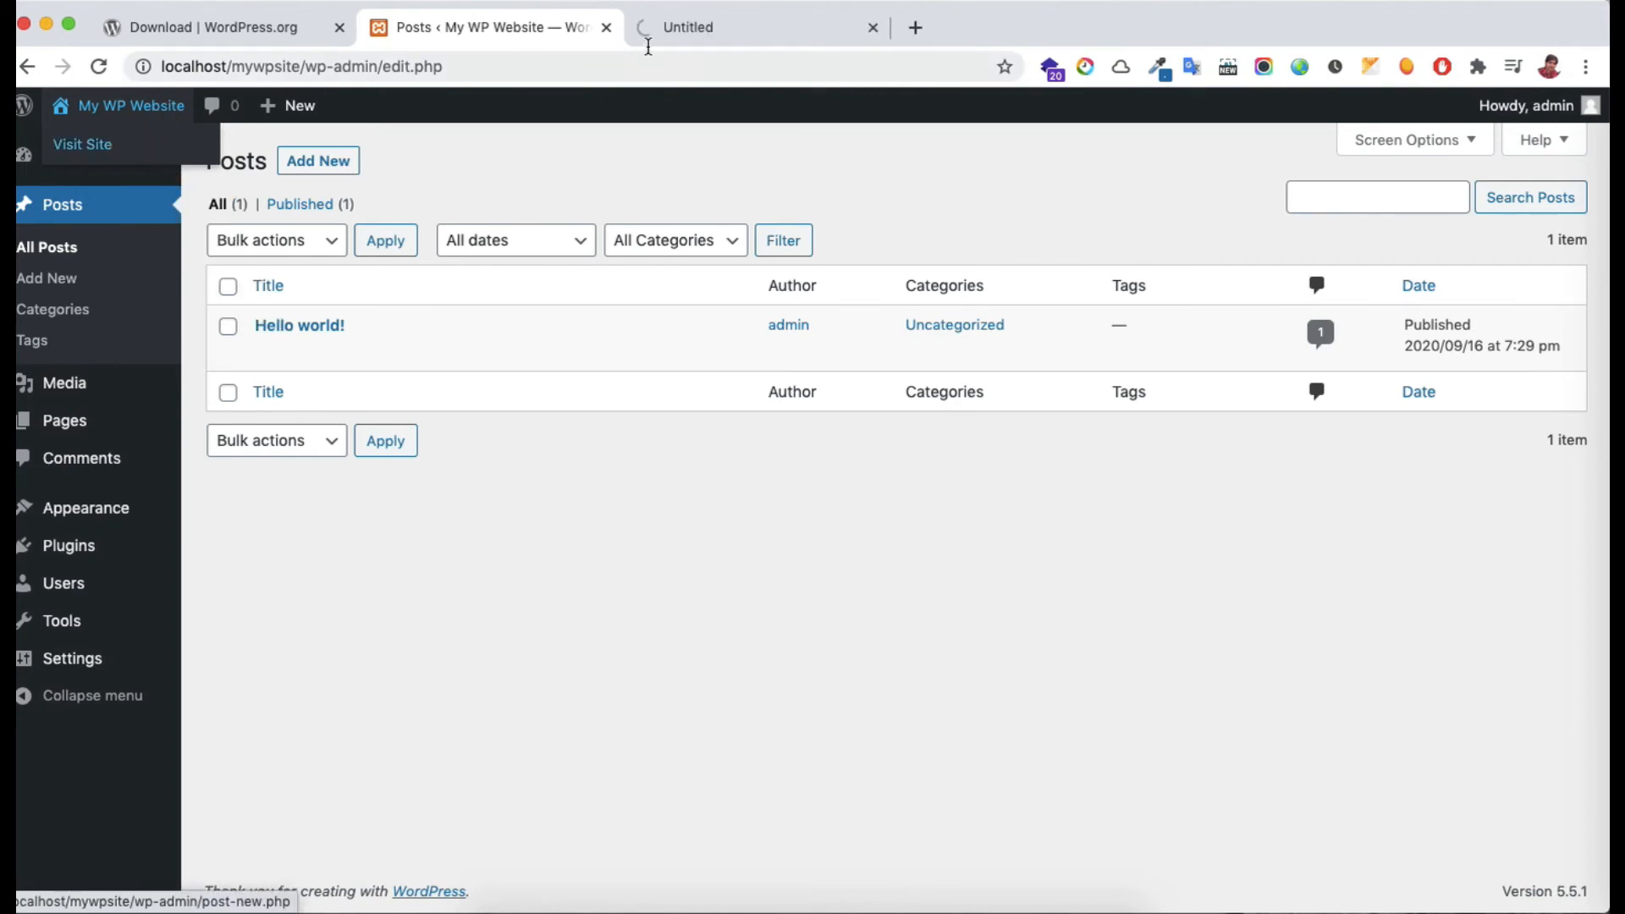
click(708, 33)
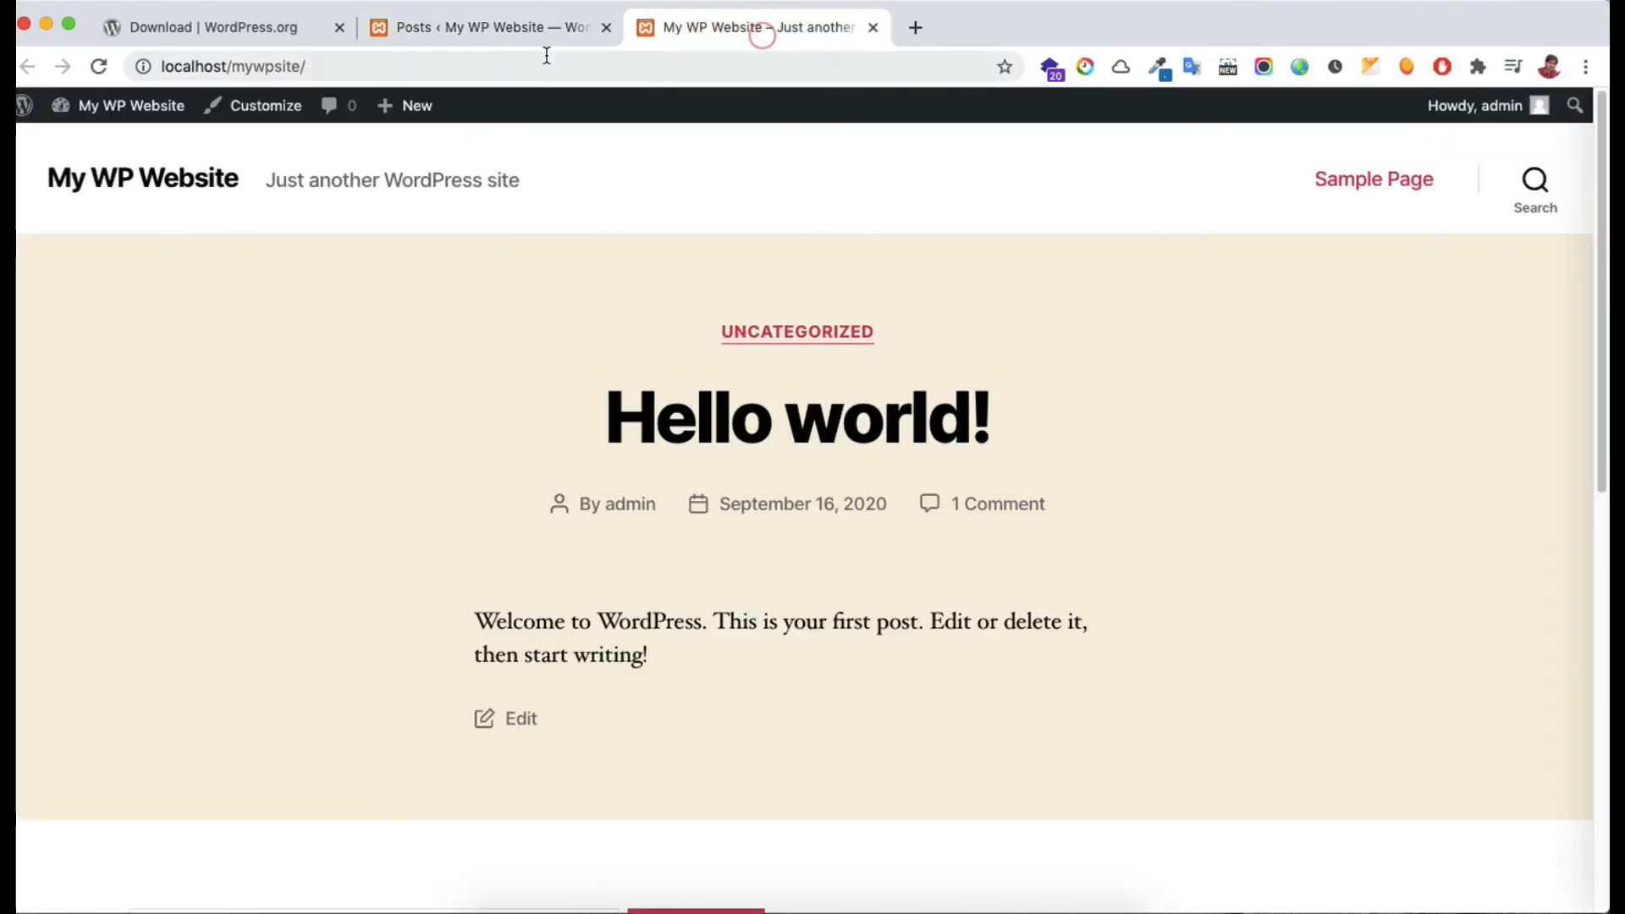
click(512, 27)
mouse_move(183, 66)
mouse_down()
mouse_move(461, 65)
mouse_move(161, 66)
mouse_up()
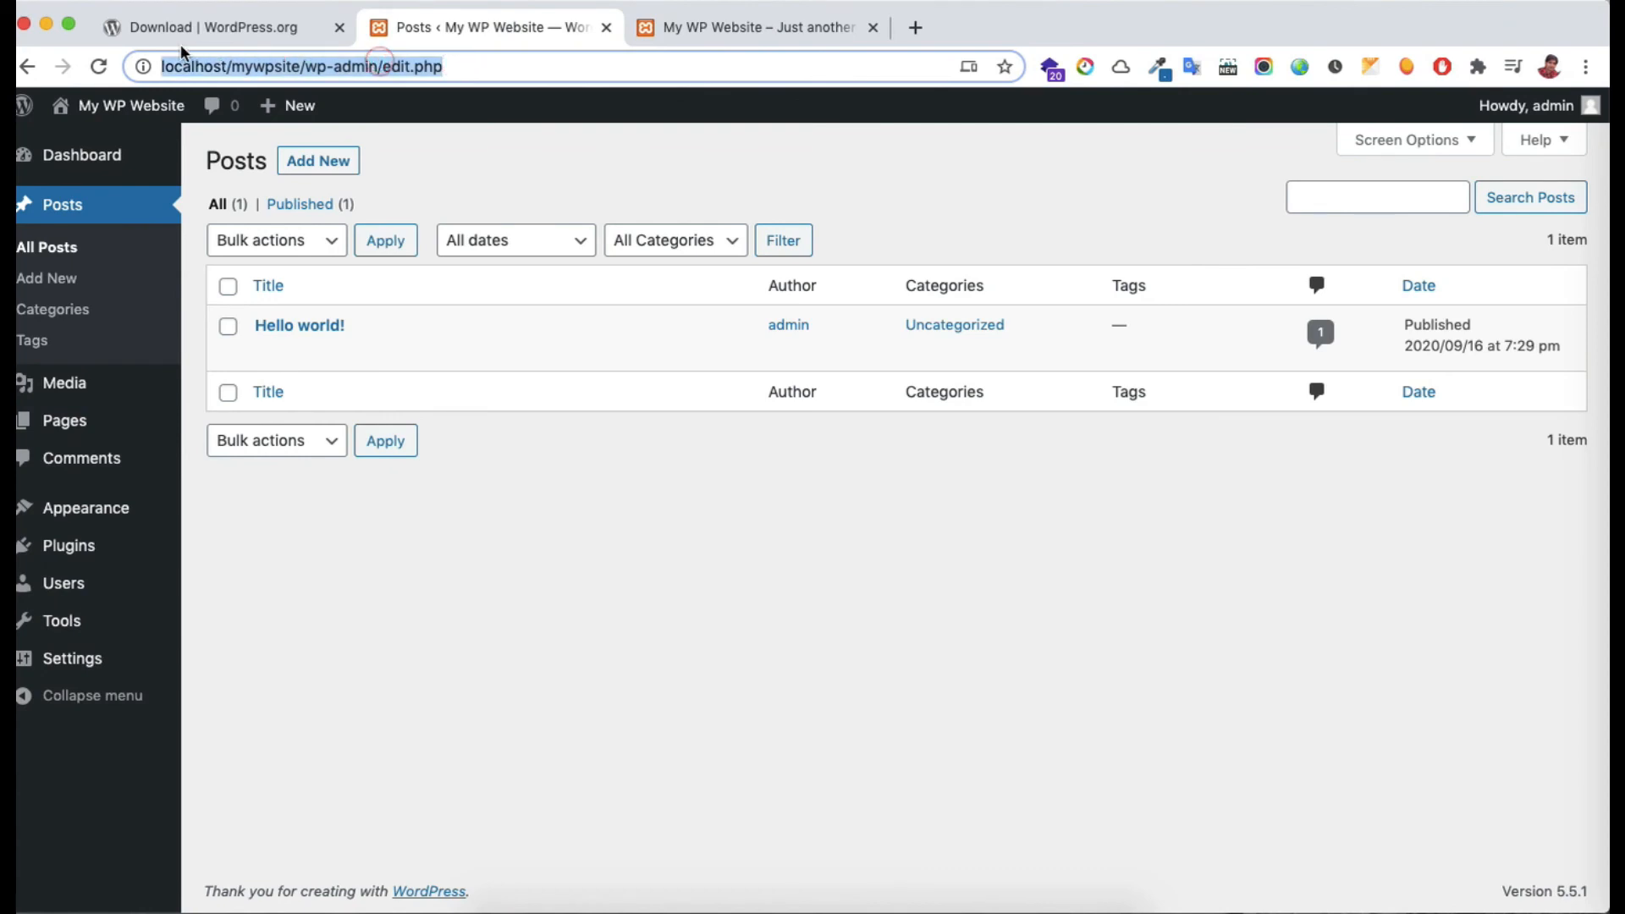
drag(304, 66, 155, 66)
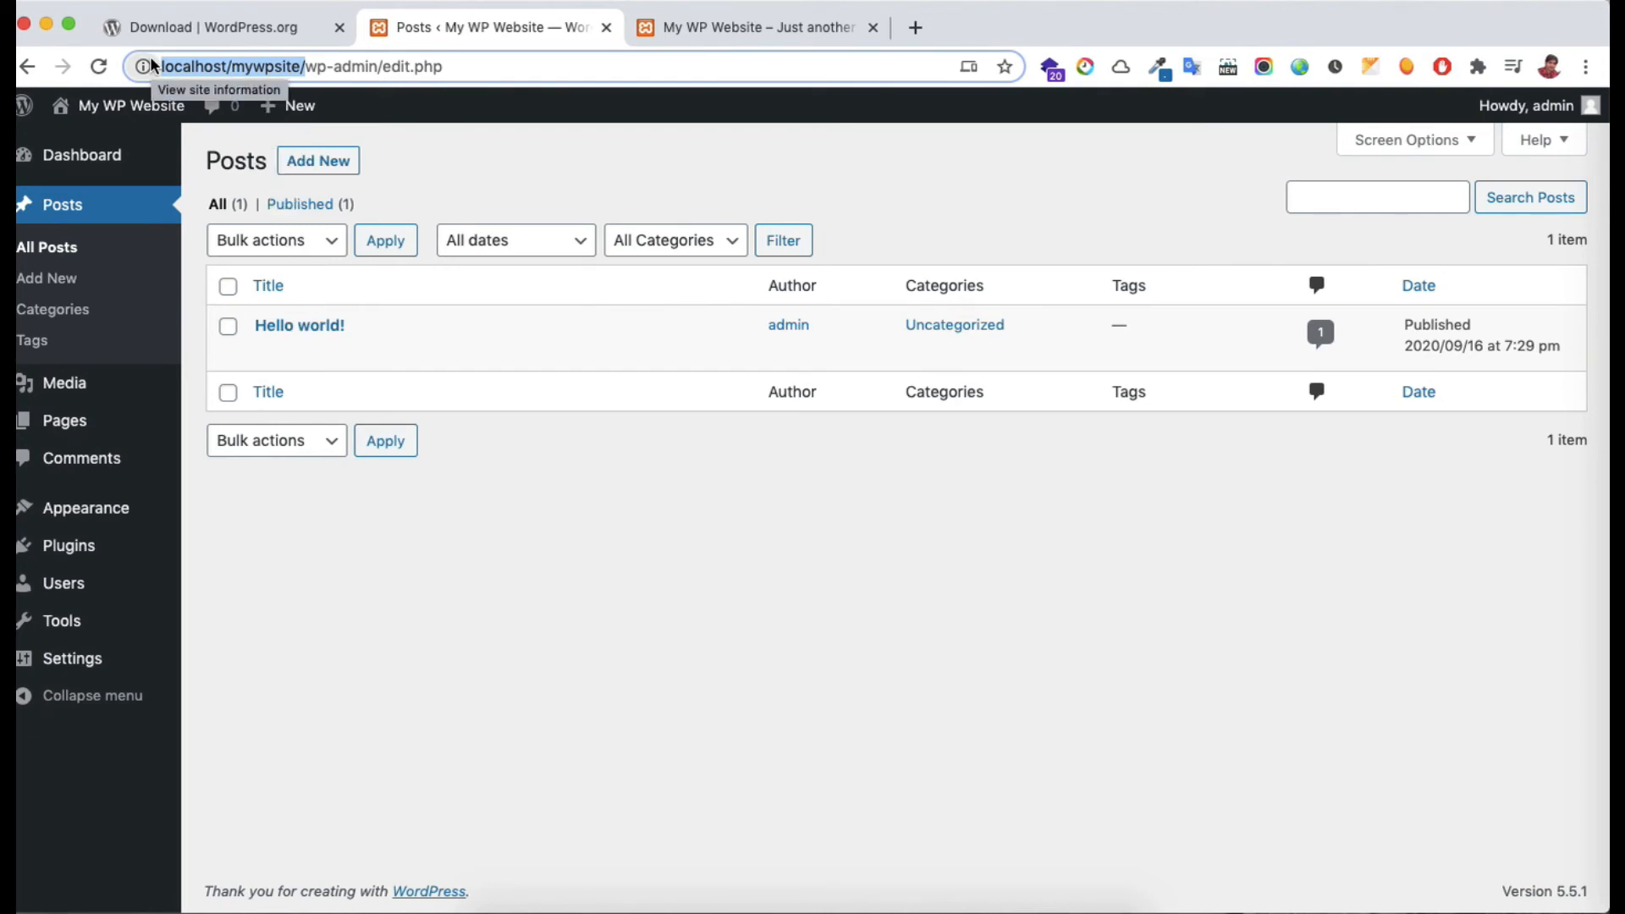
click(719, 33)
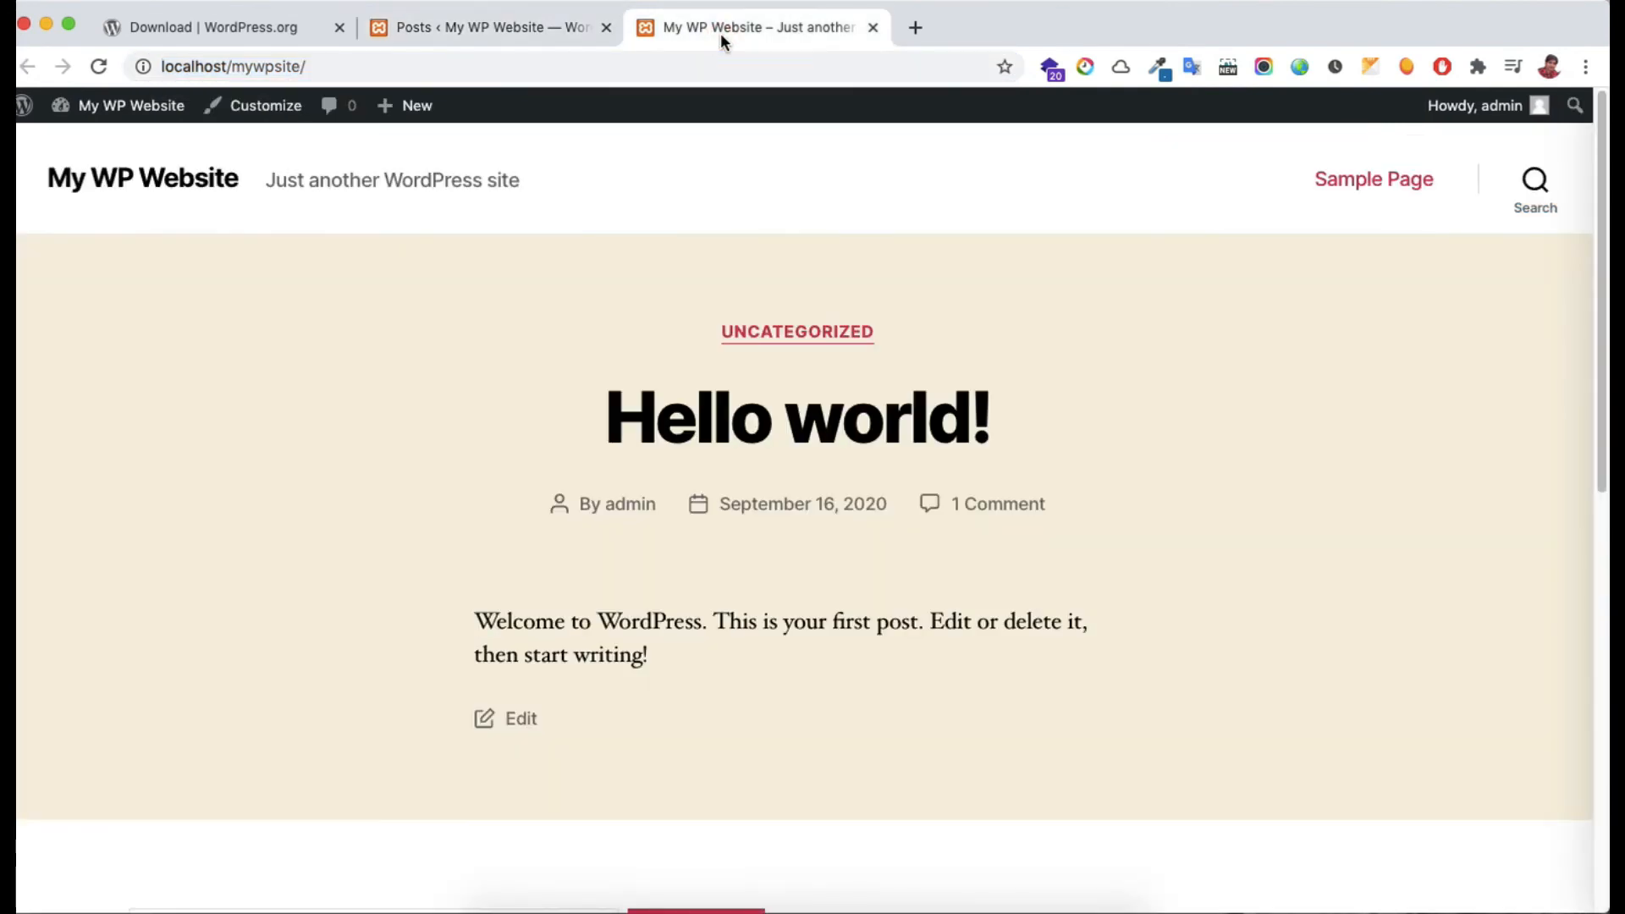
click(478, 27)
click(352, 174)
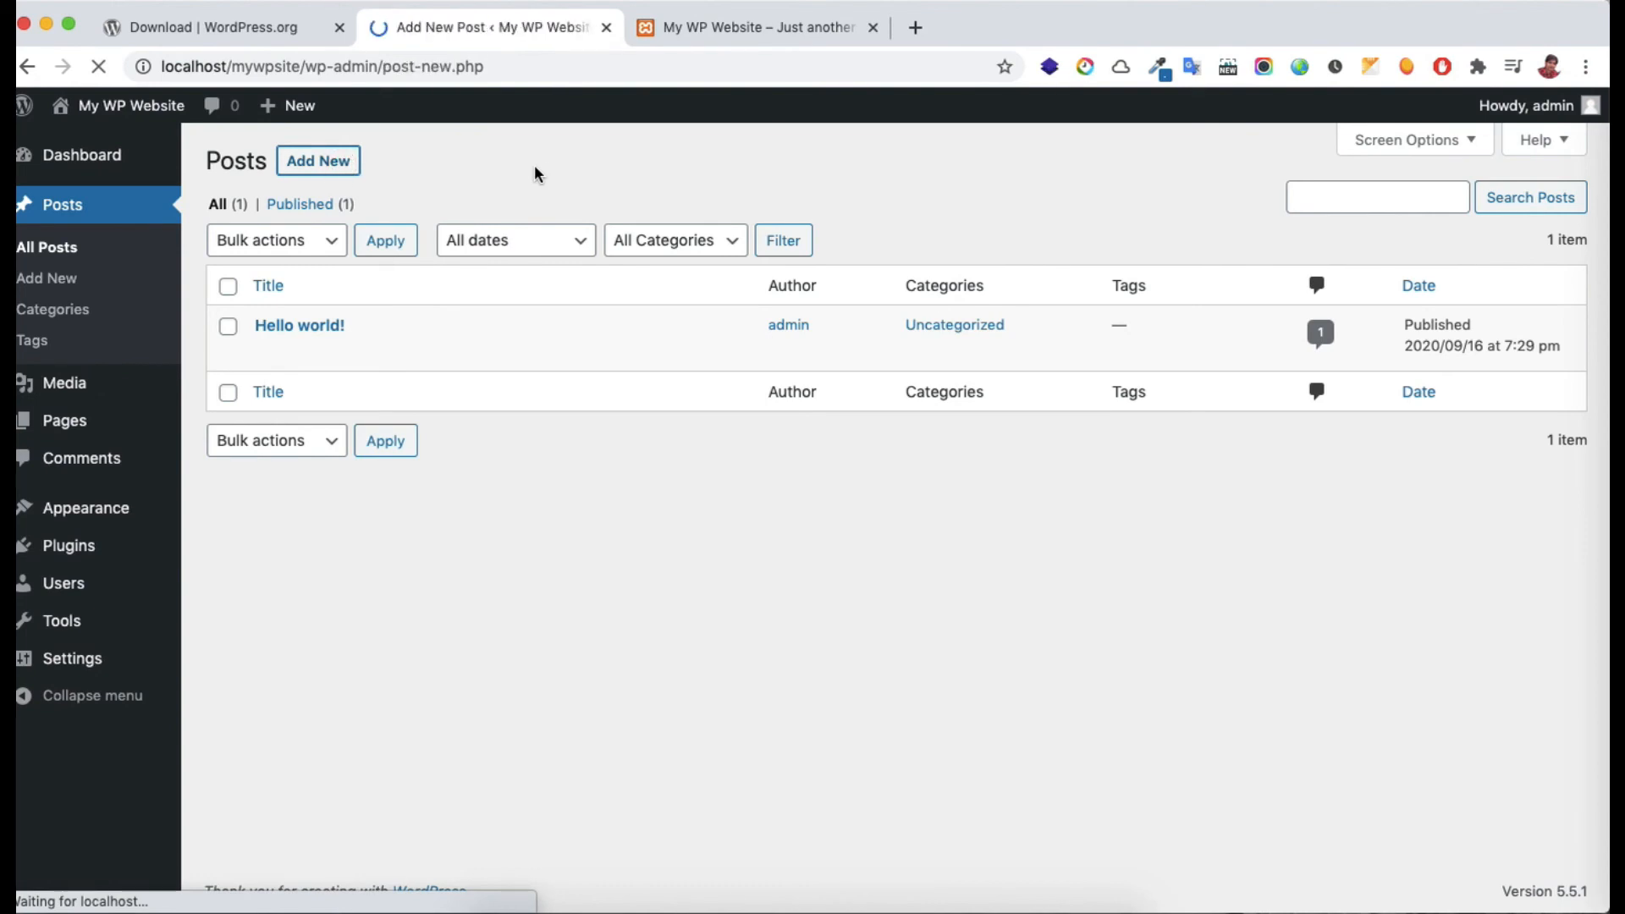
Title the post 'Welcome to Tutorials Class' and open the block library from the body
text(W)
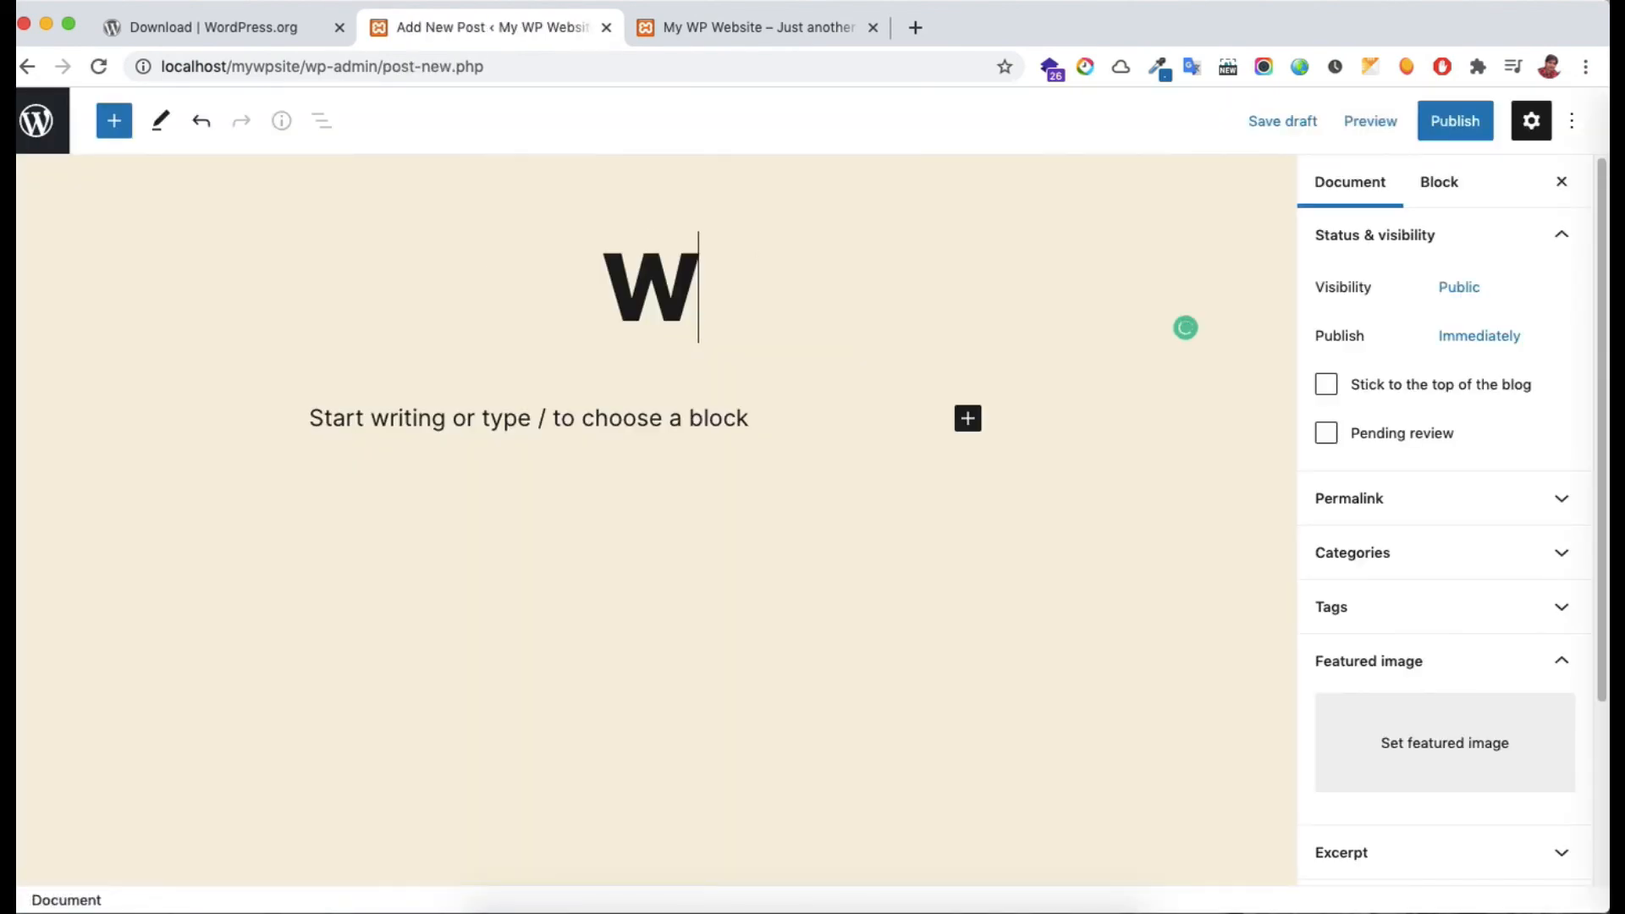
text(elcome to)
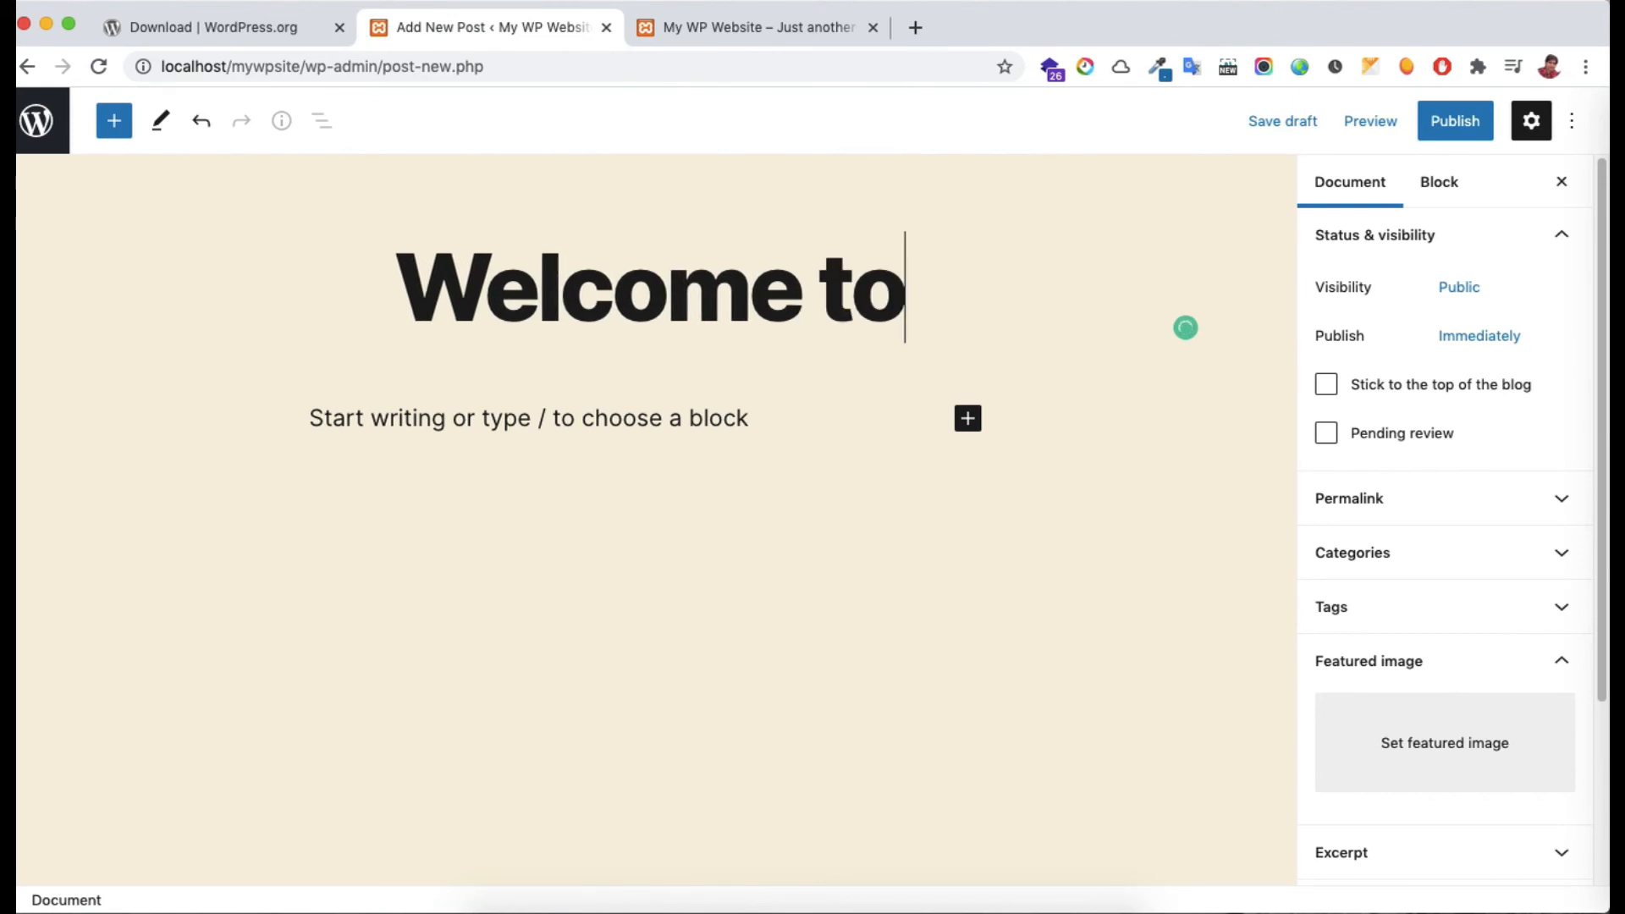
text( Tutorials Class)
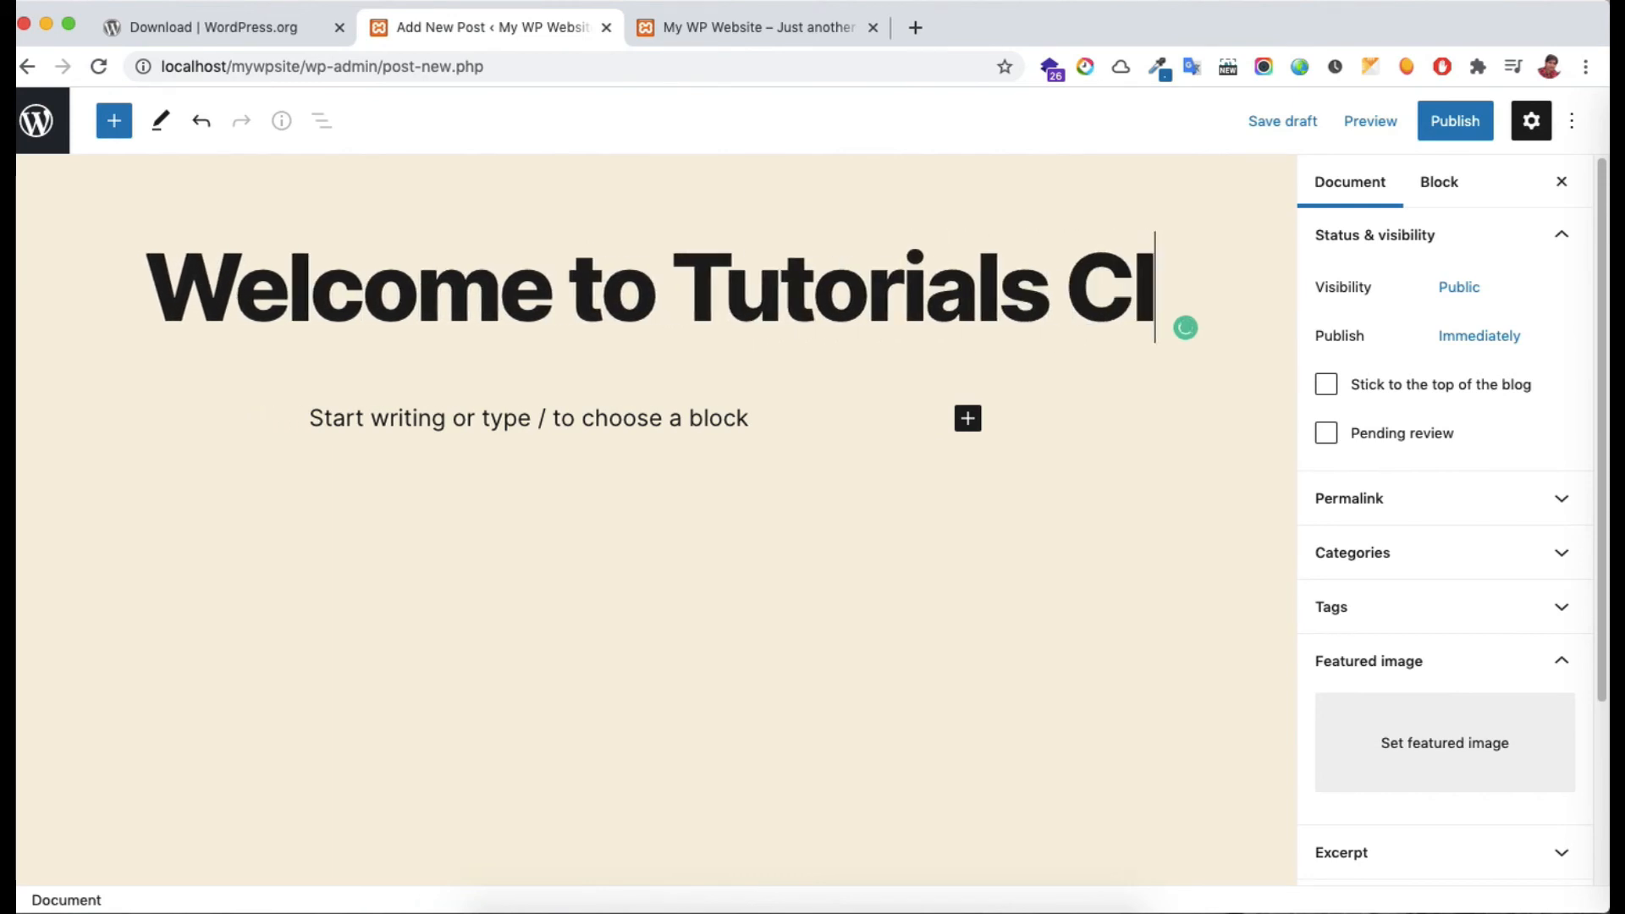
click(501, 526)
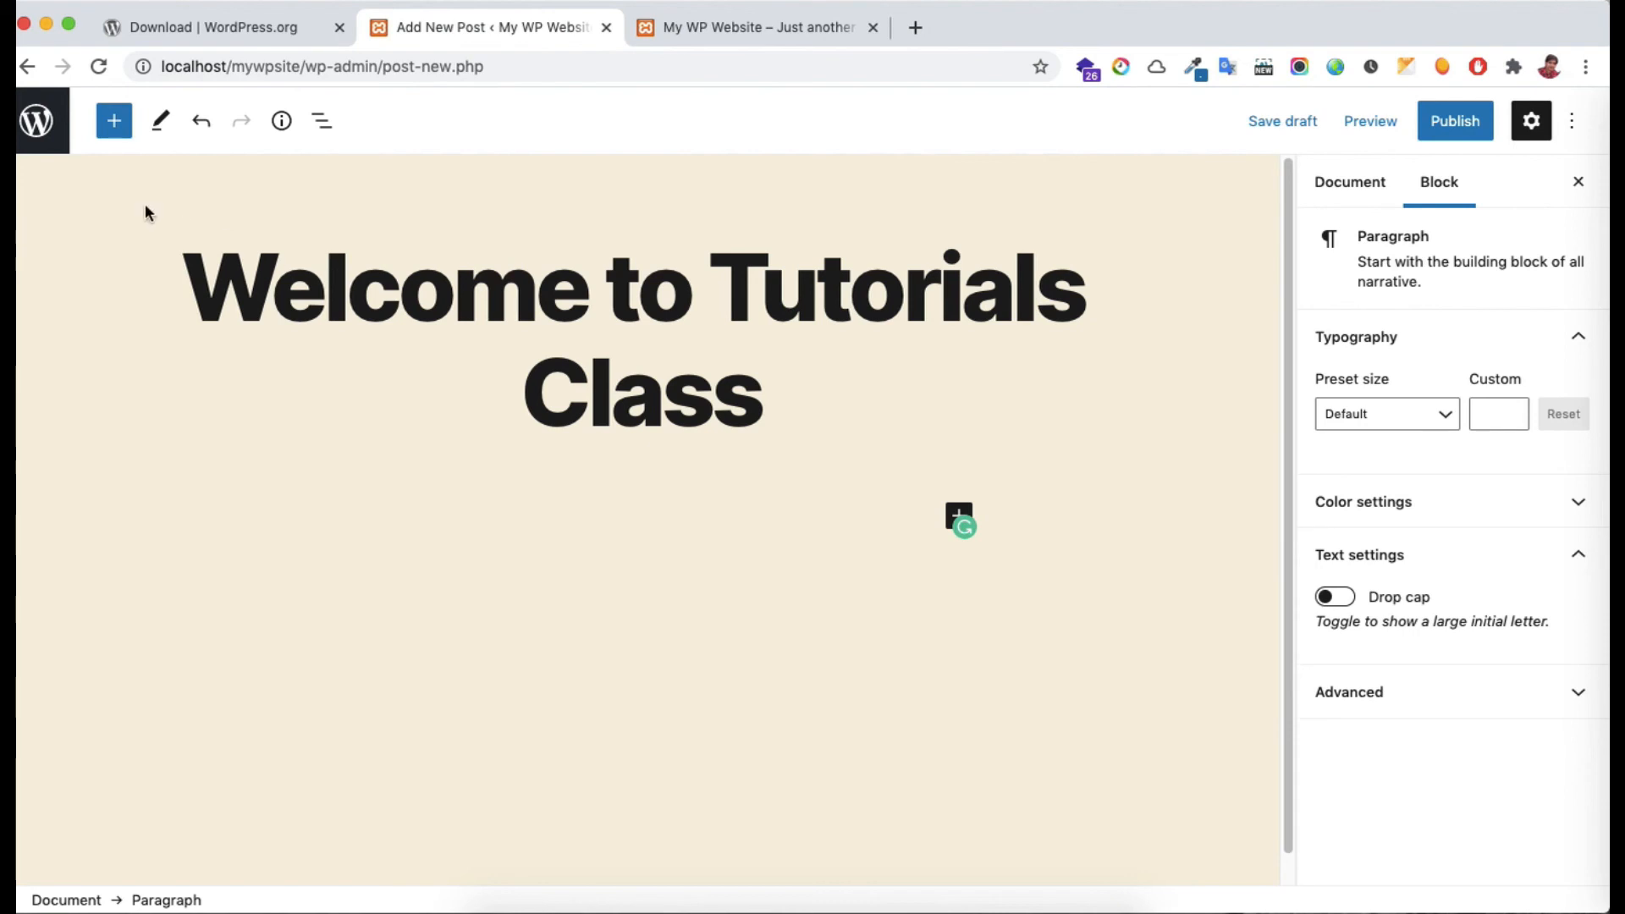
click(124, 135)
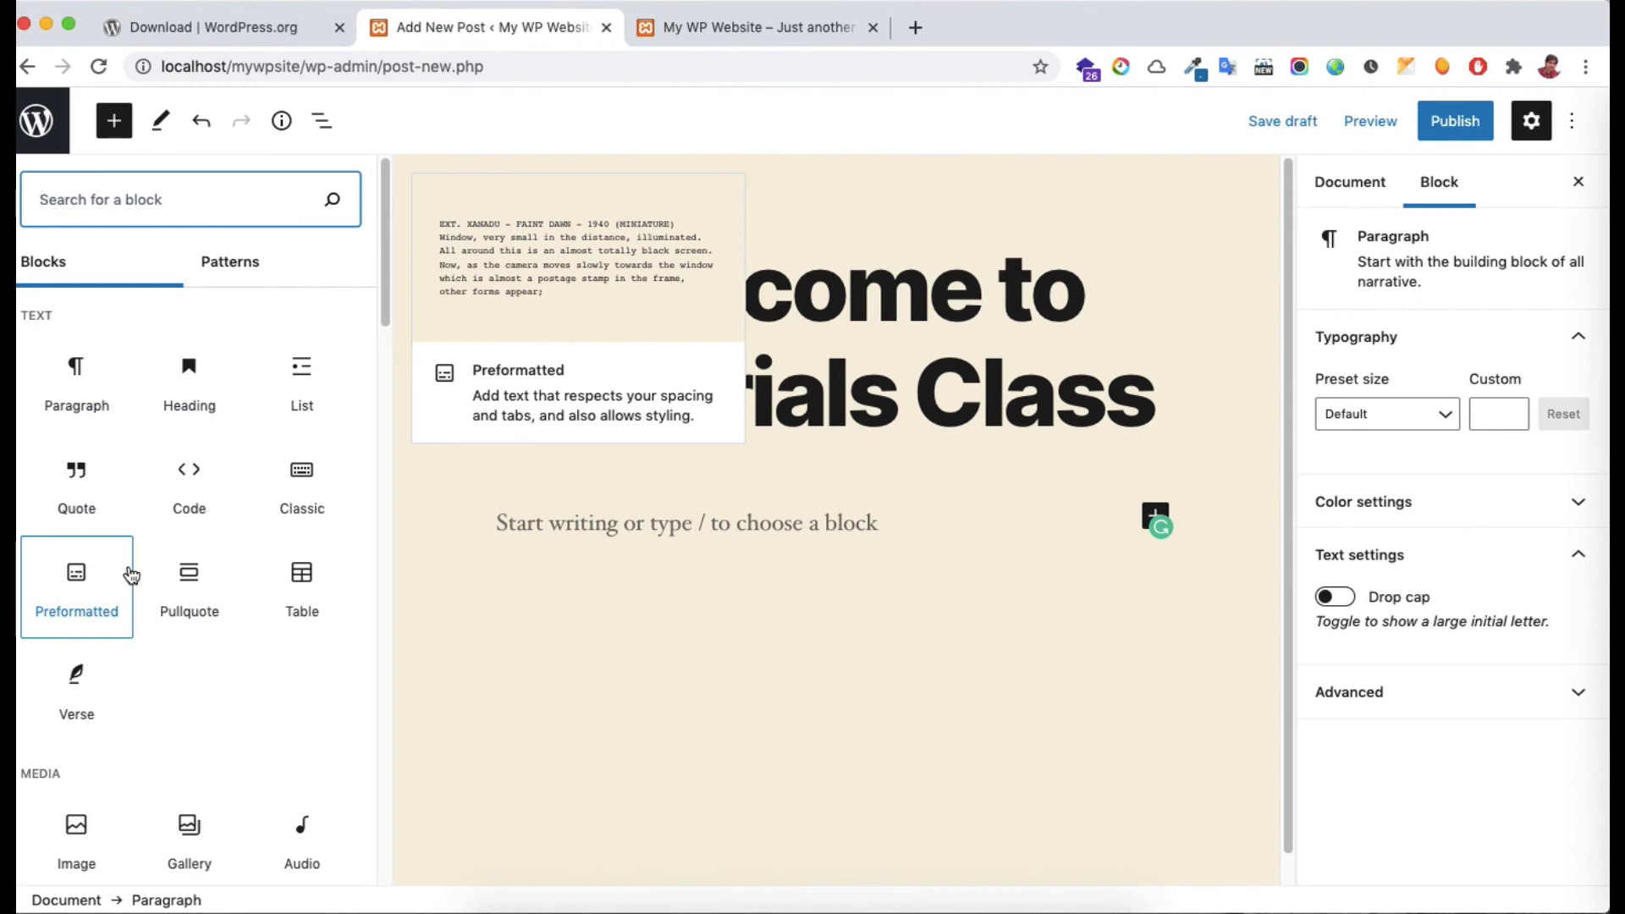
Insert the 'Two columns of text' pattern from the block patterns below the post title
click(269, 281)
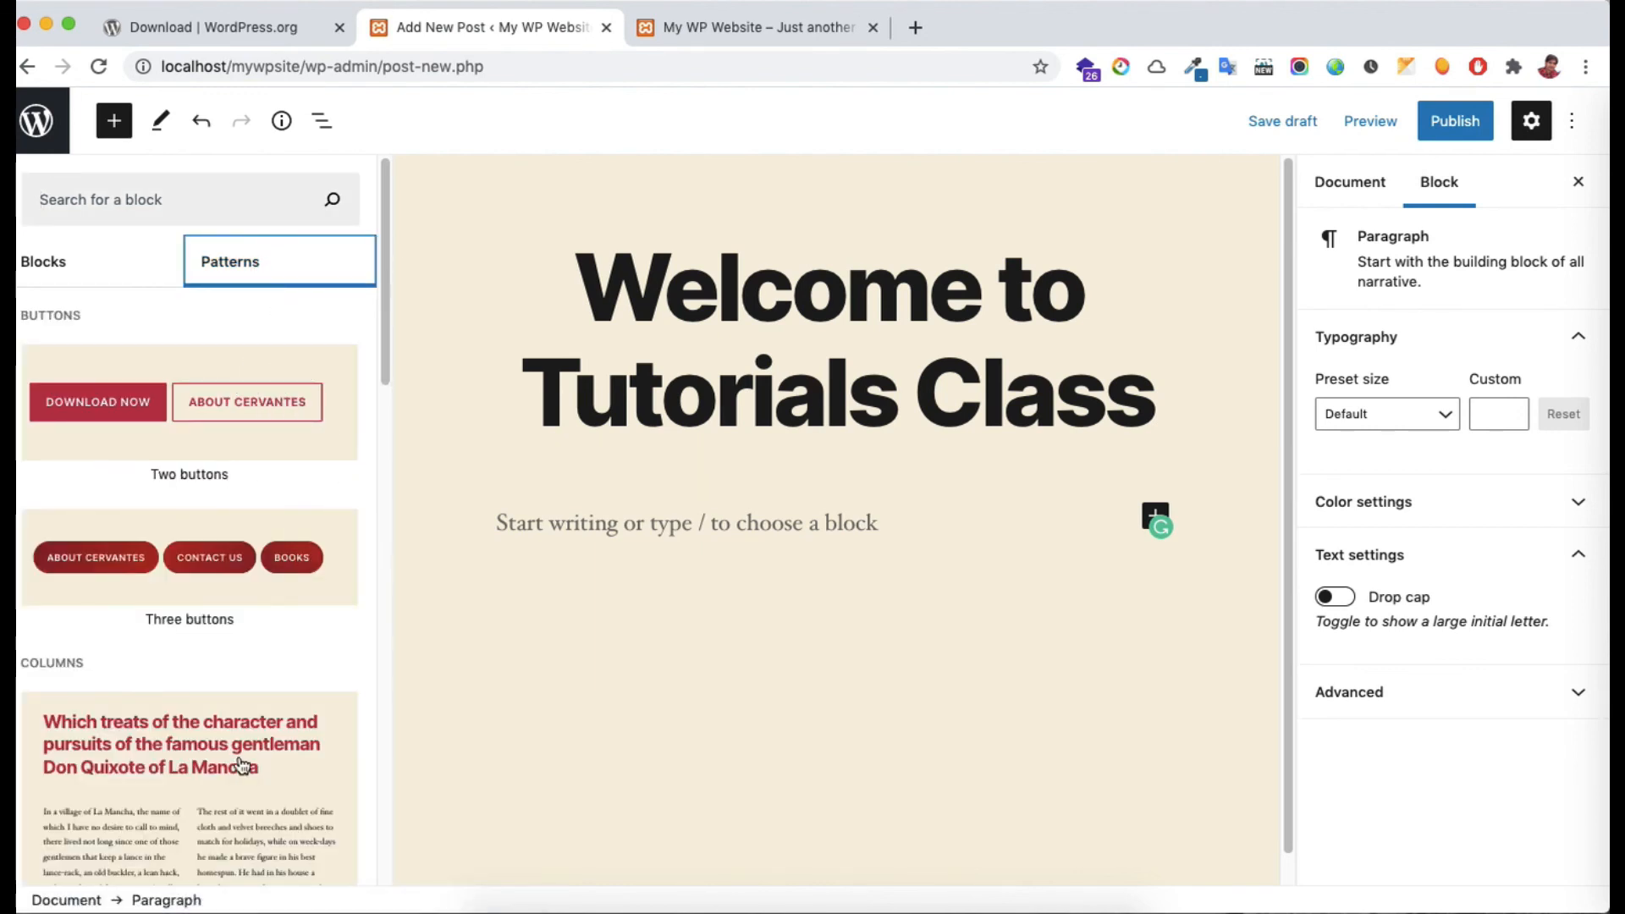
click(354, 762)
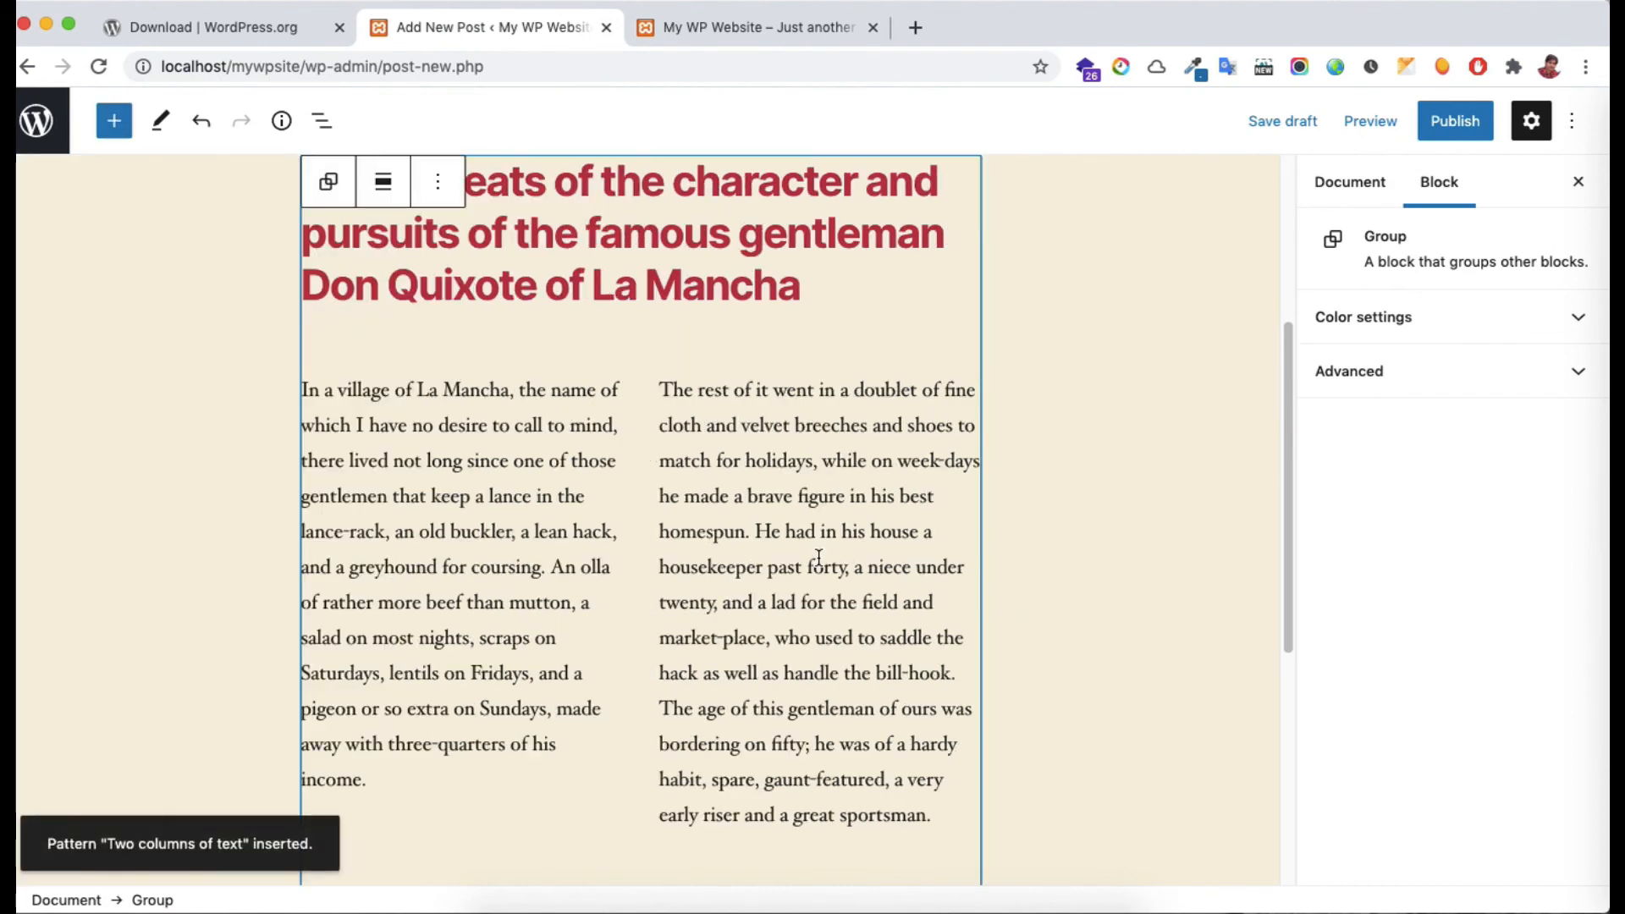
scroll(819, 556, up, 4)
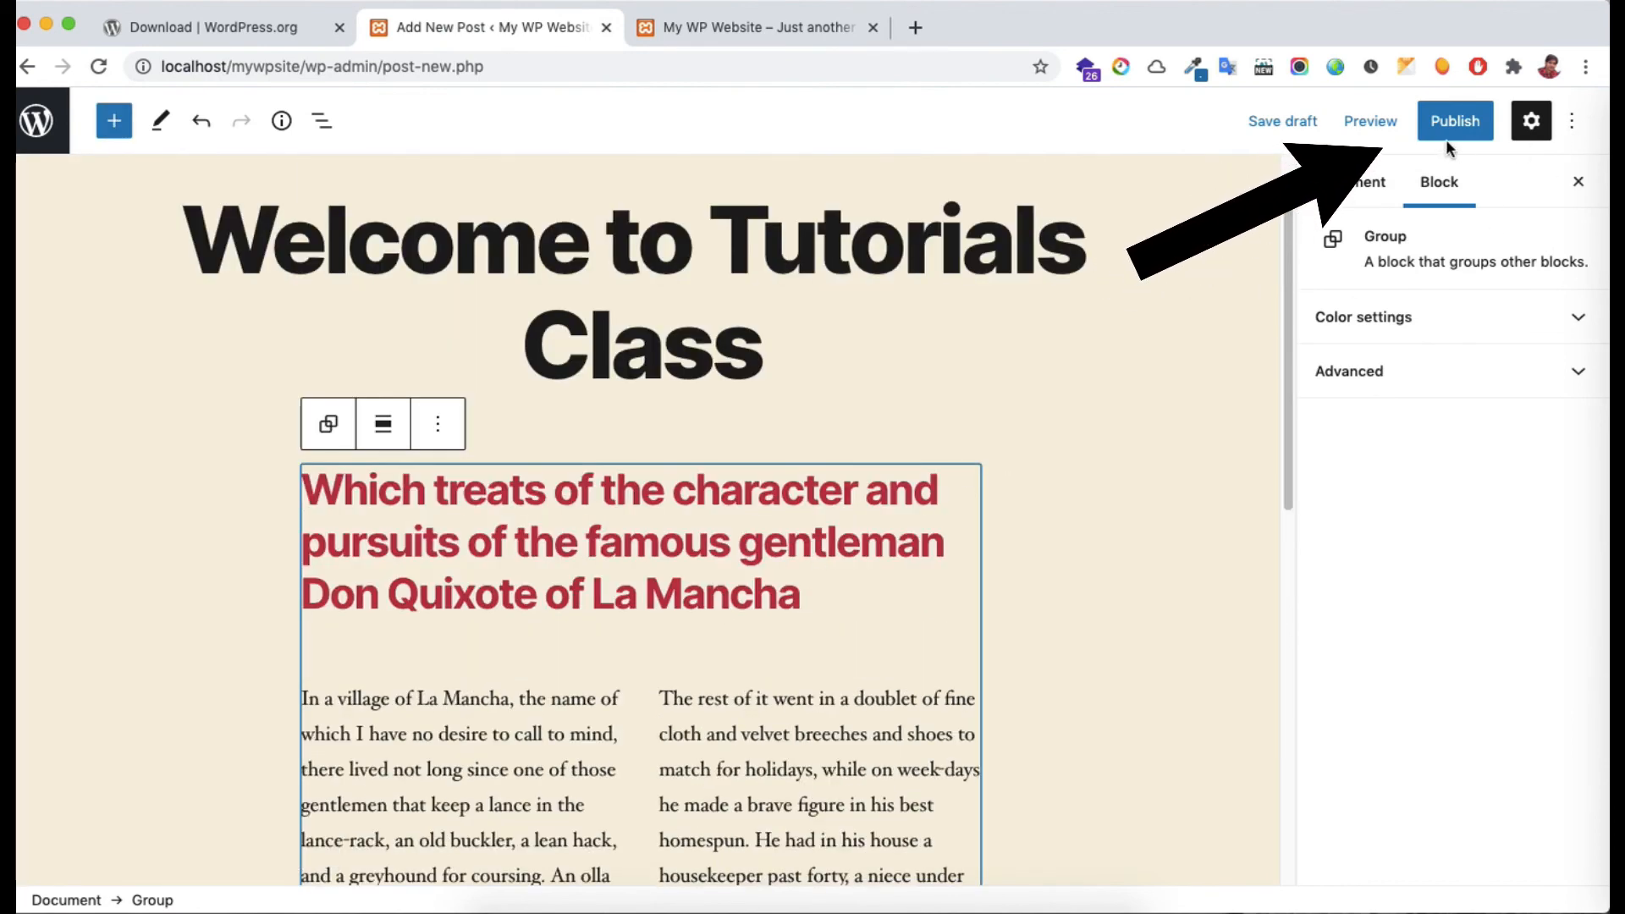
Publish the 'Welcome to Tutorials Class' post and open its live page
click(1467, 140)
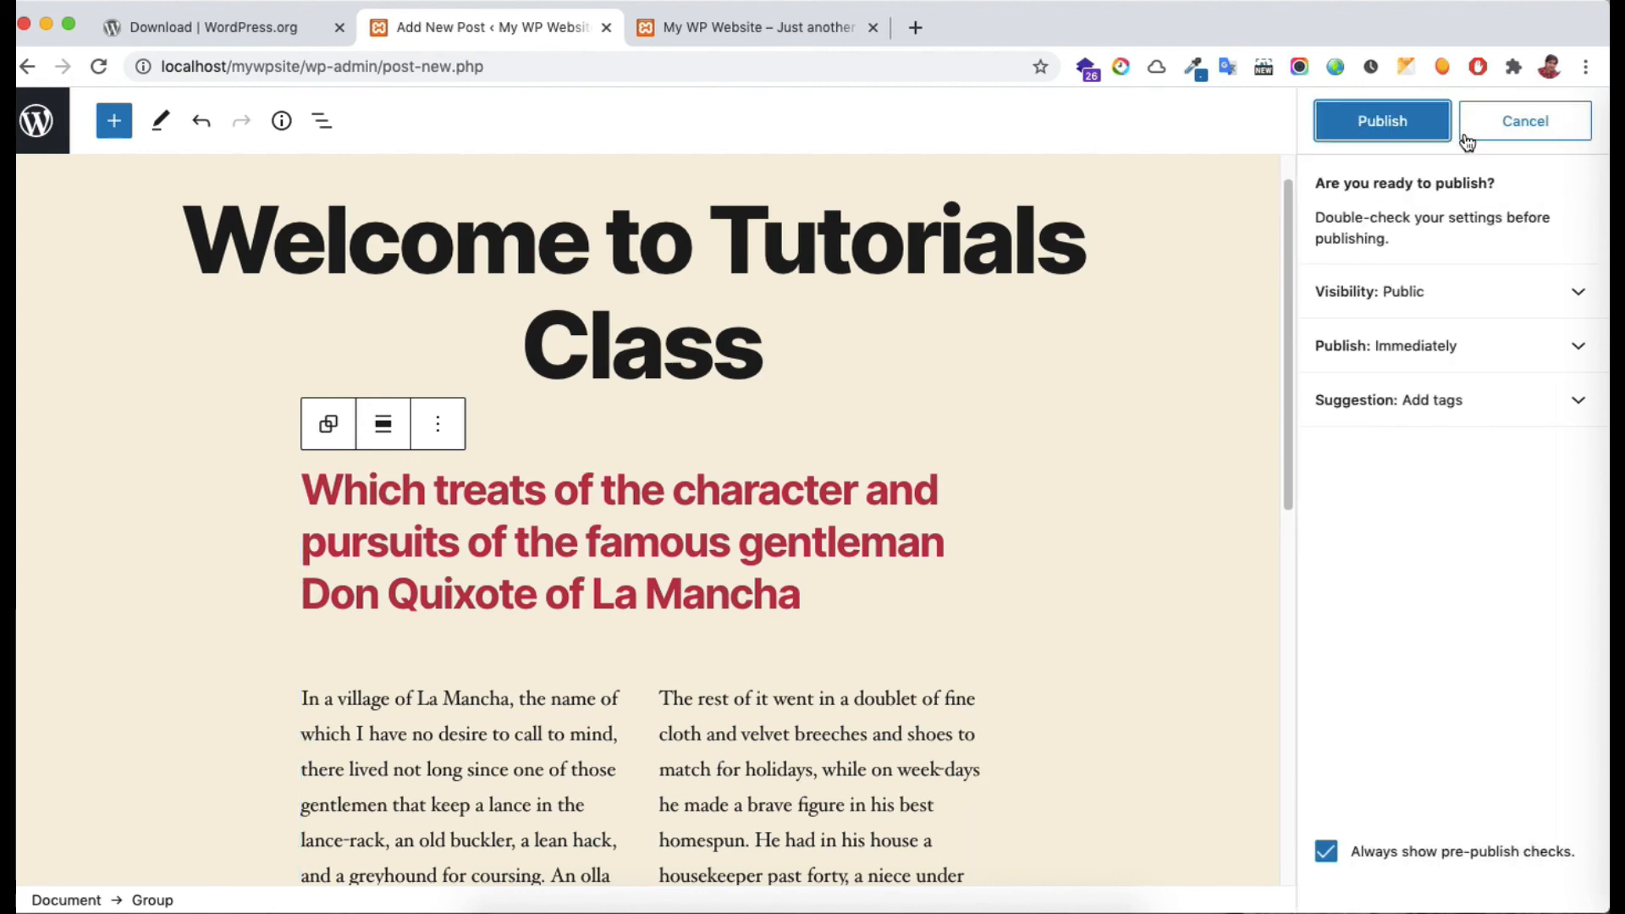
click(1423, 134)
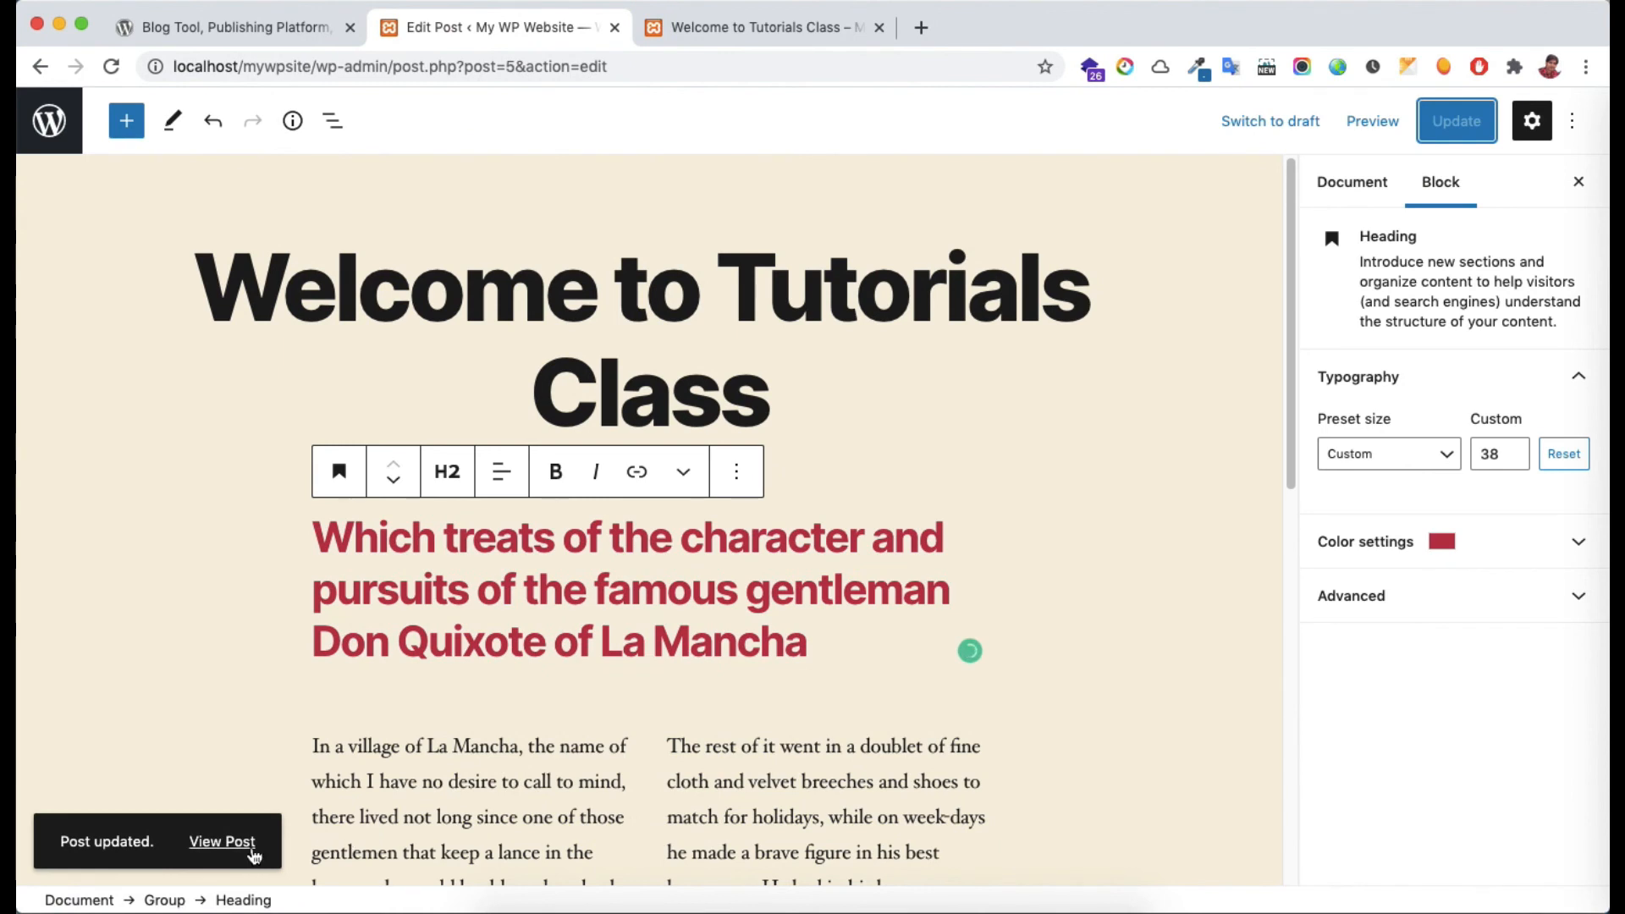
click(229, 849)
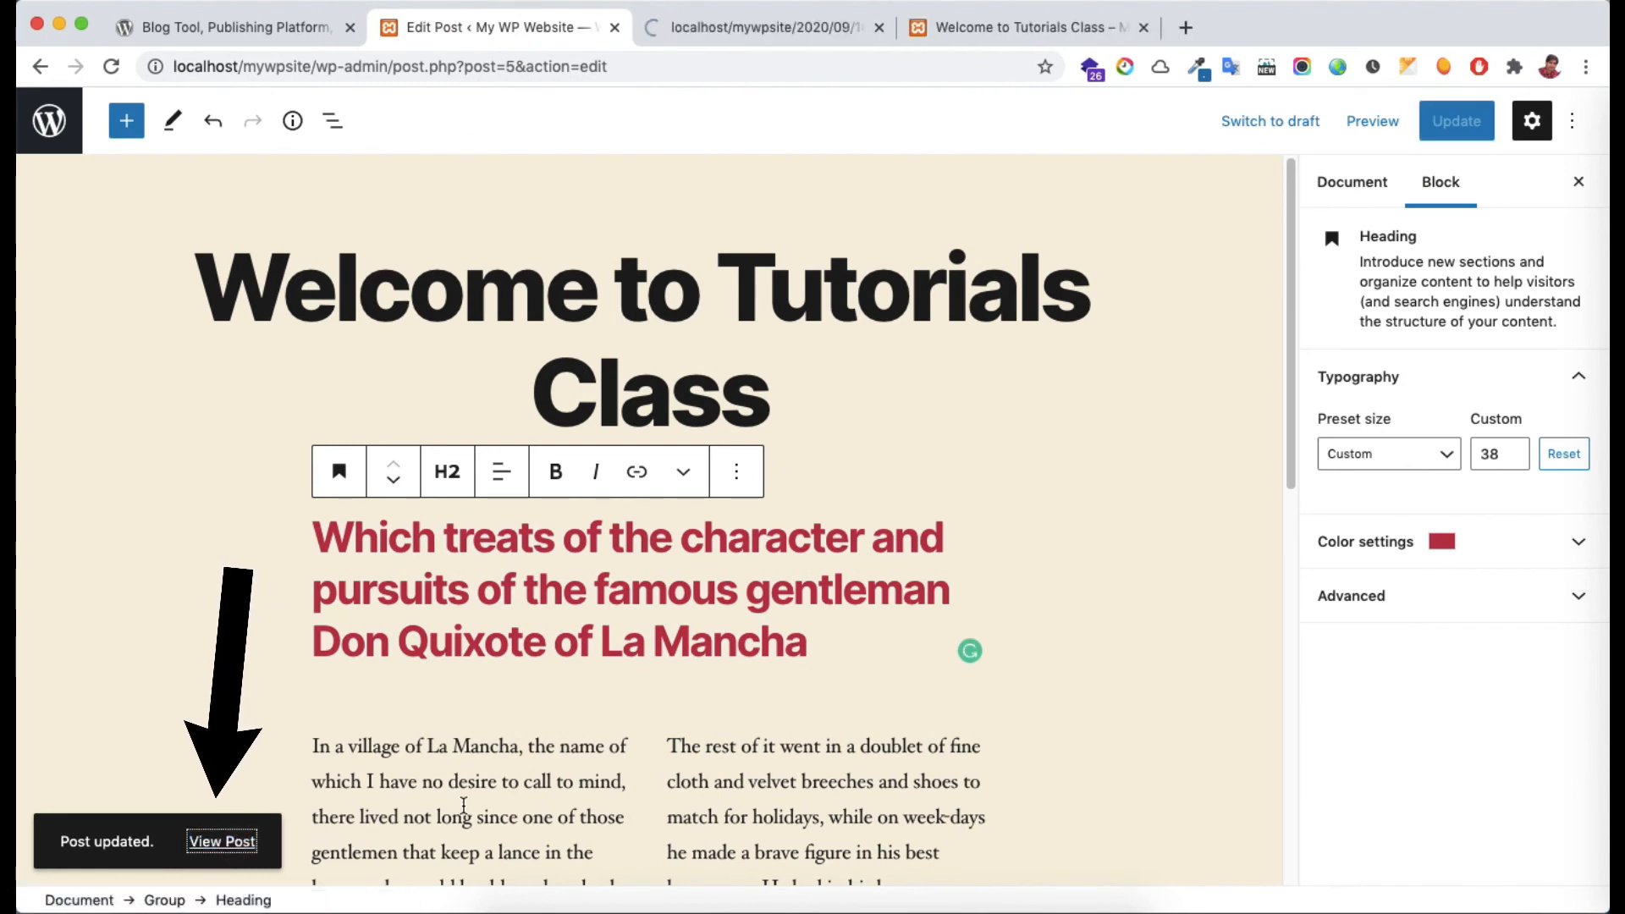
click(743, 30)
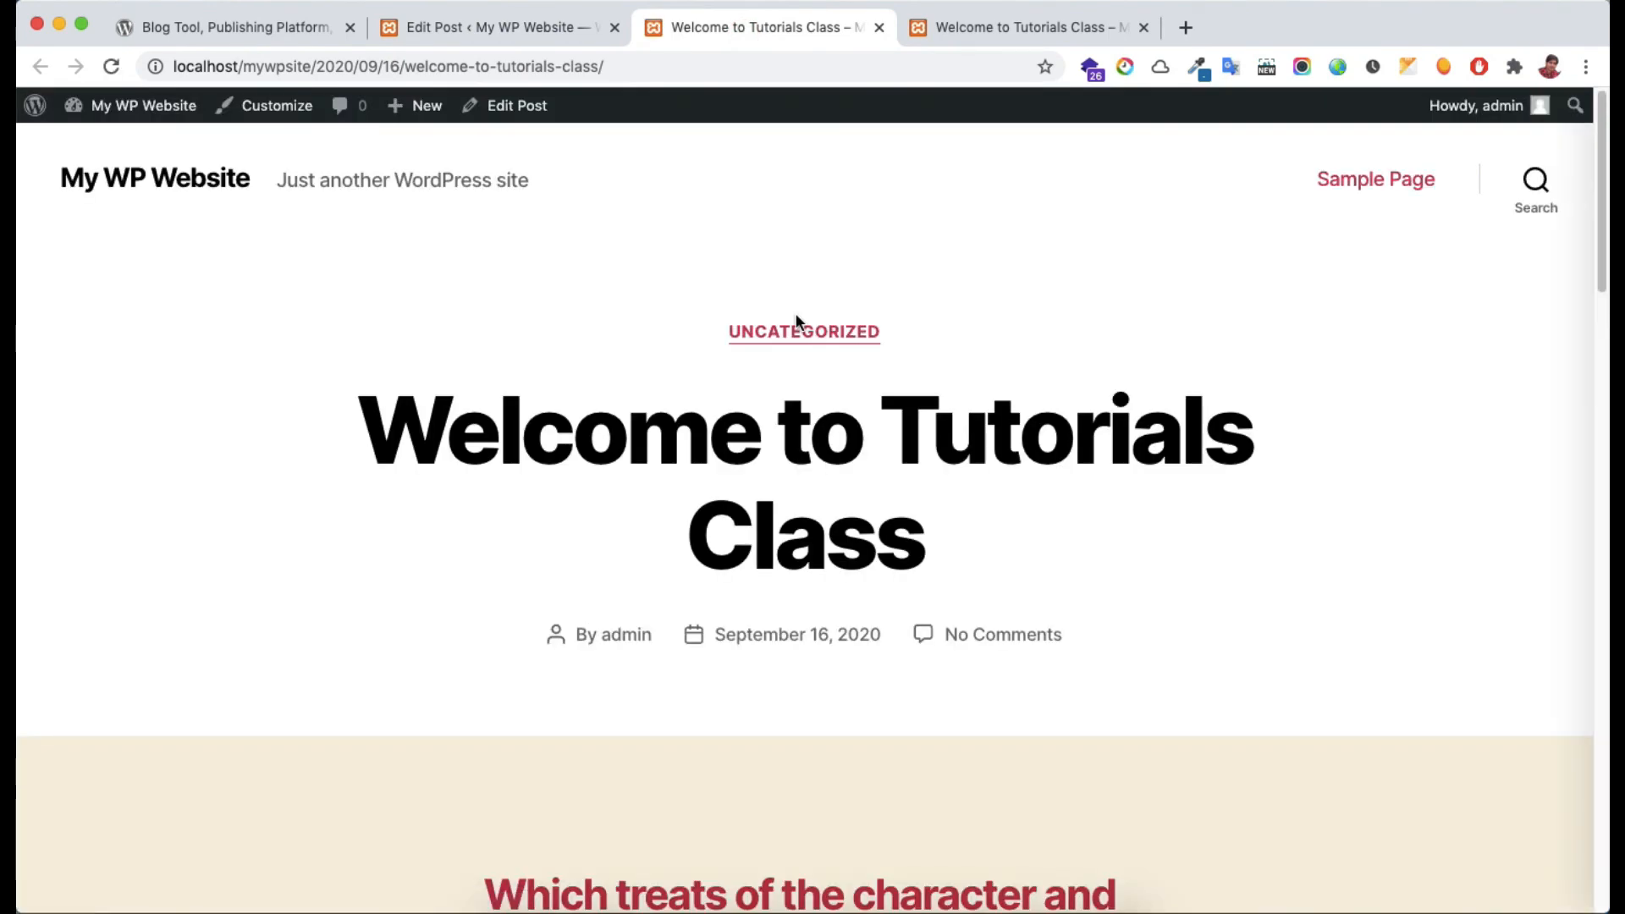
scroll(830, 364, down, 6)
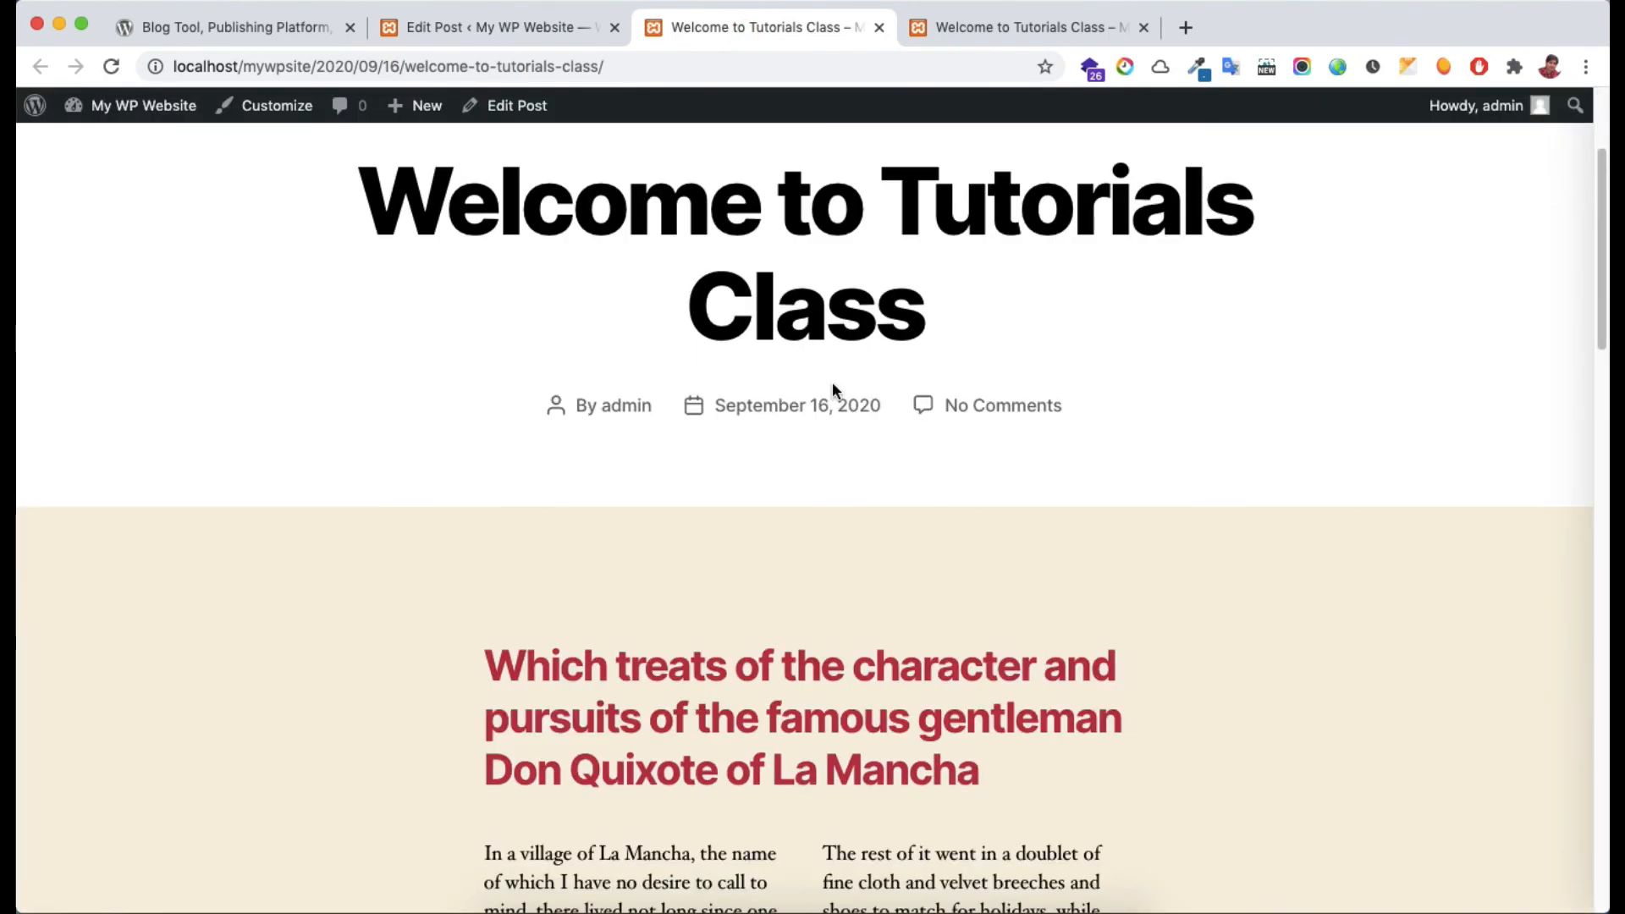
scroll(832, 390, down, 5)
key(ctrl+shift+Tab)
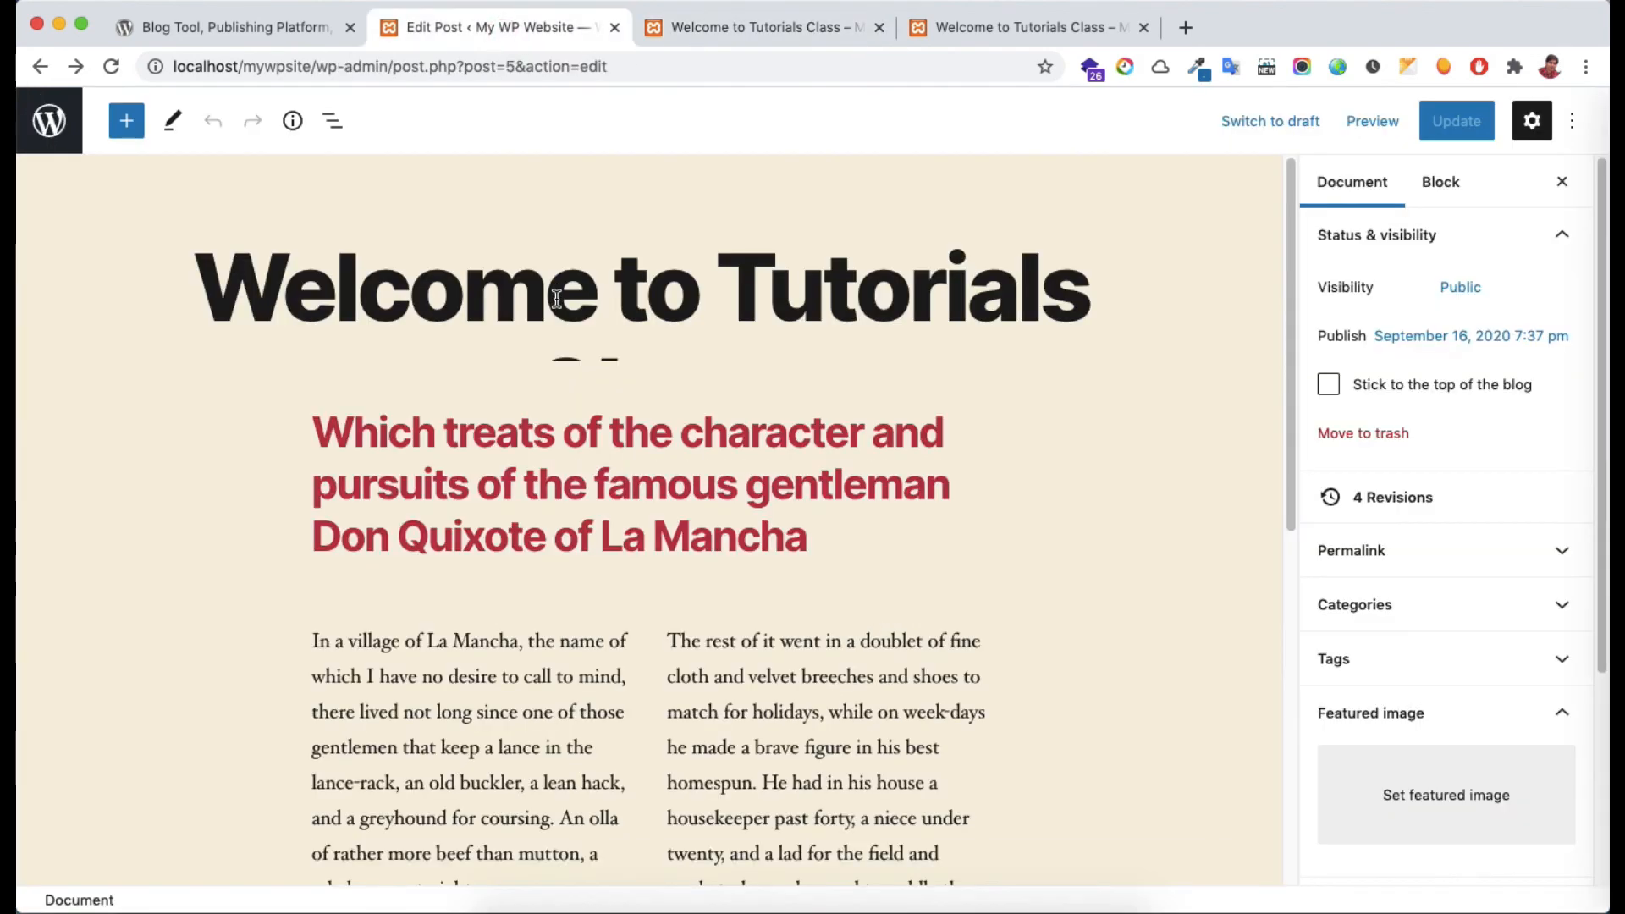
Leave the editor through the WordPress logo to reach the admin Posts list
click(66, 144)
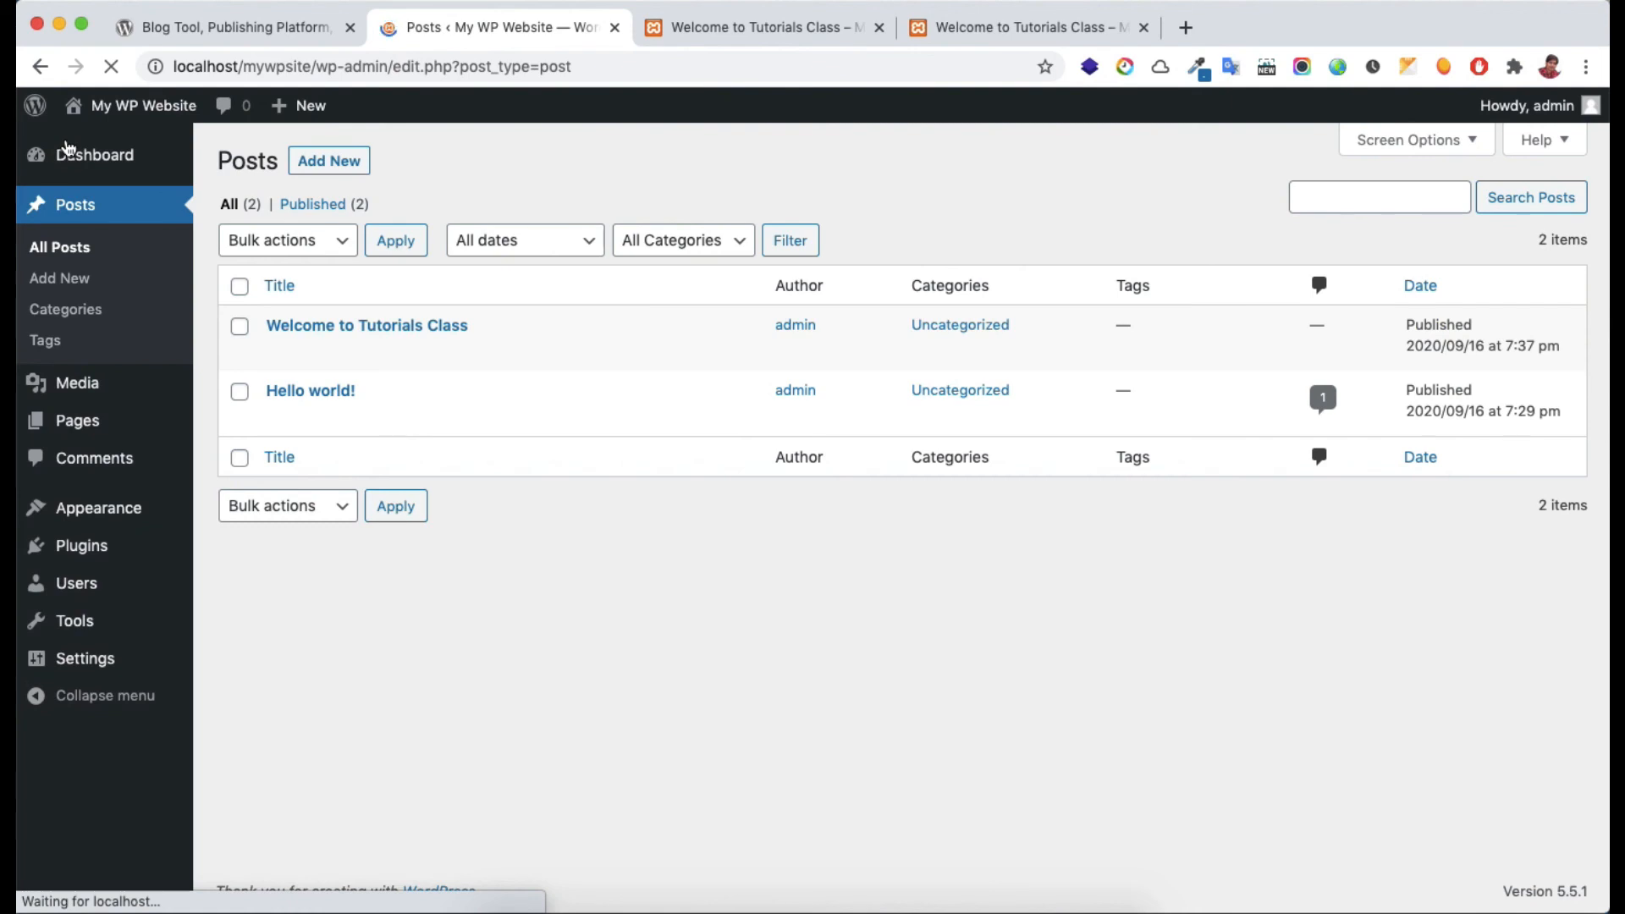